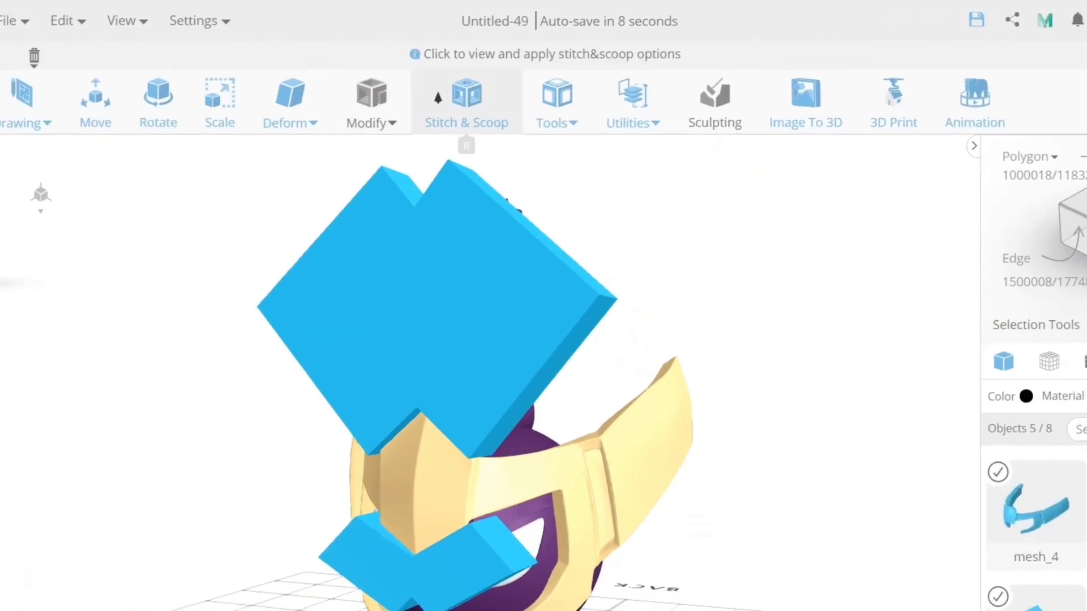
# Subtract the checked blue block meshes from the helmet using Stitch & Scoop's Difference
pyautogui.click(437, 98)
pyautogui.click(92, 105)
pyautogui.click(60, 189)
pyautogui.click(27, 235)
pyautogui.click(26, 261)
pyautogui.click(27, 309)
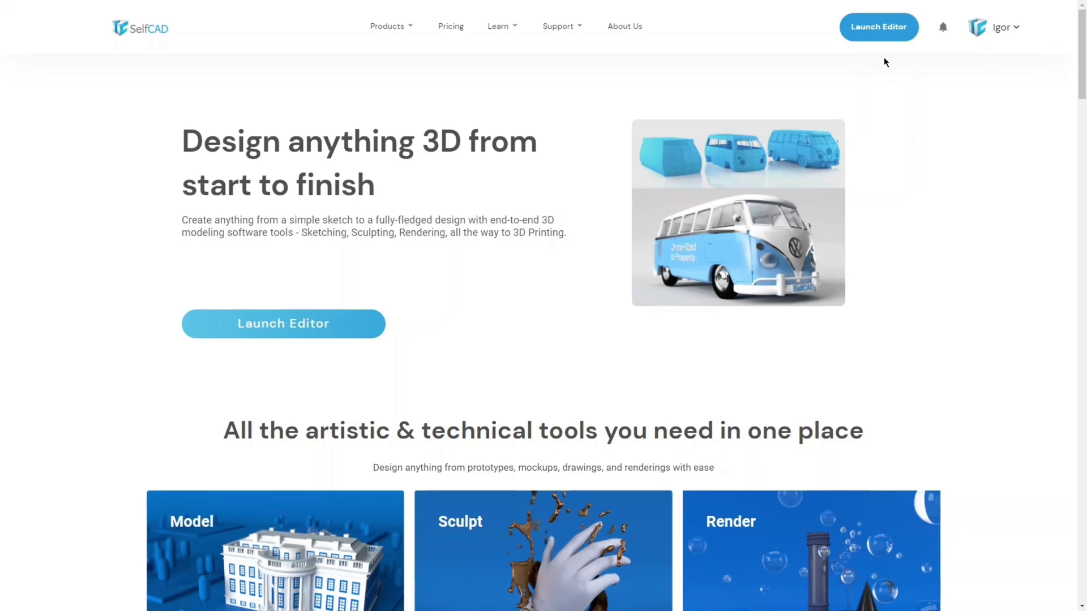
# From the projects list, create a New Project and begin saving it as 'Intro'
pyautogui.click(882, 30)
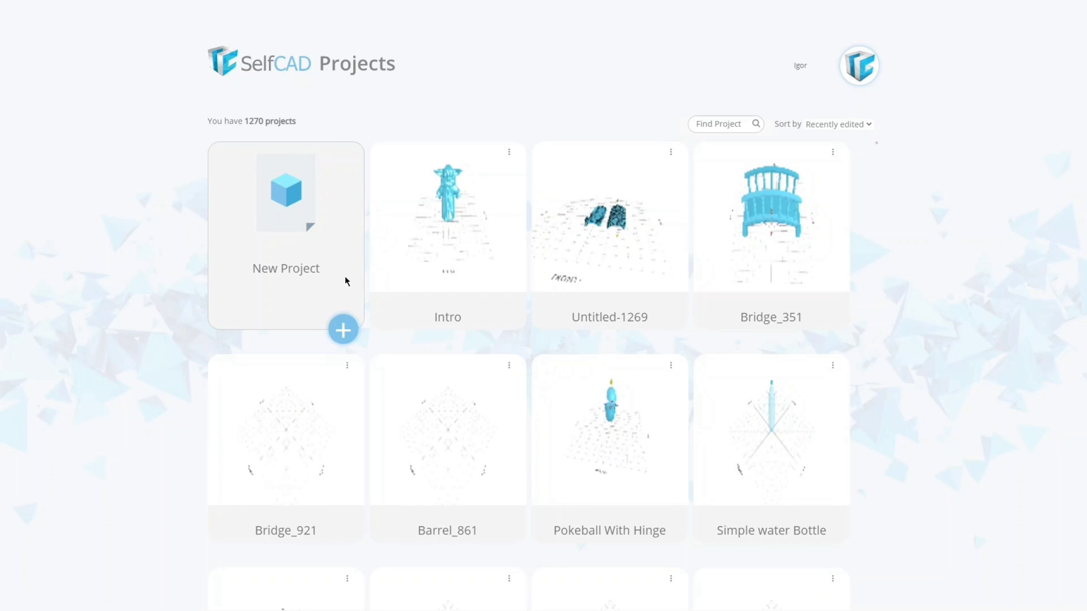
pyautogui.click(344, 327)
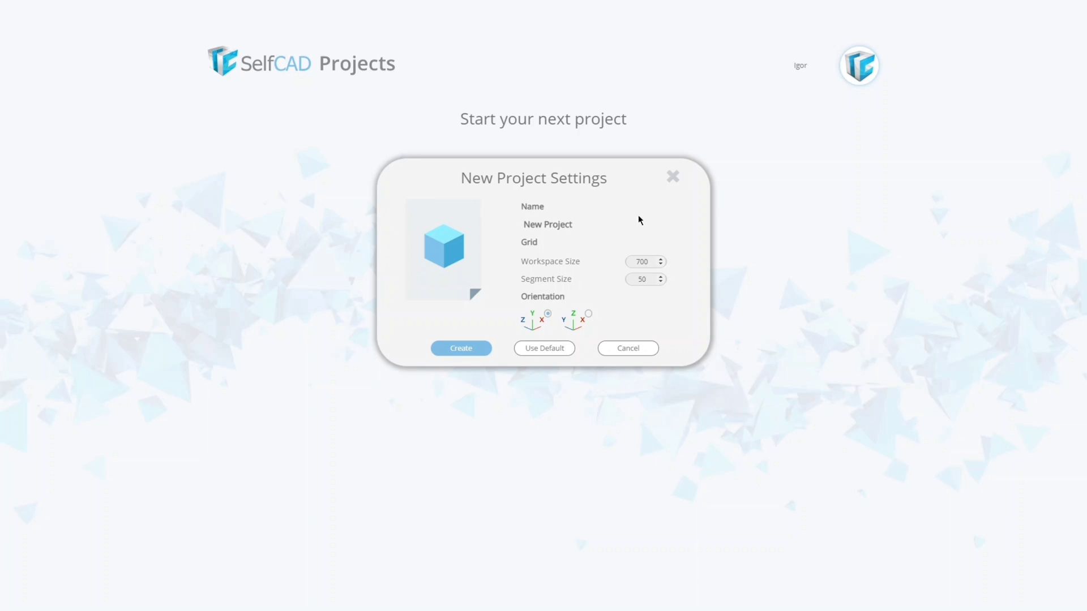
pyautogui.click(483, 349)
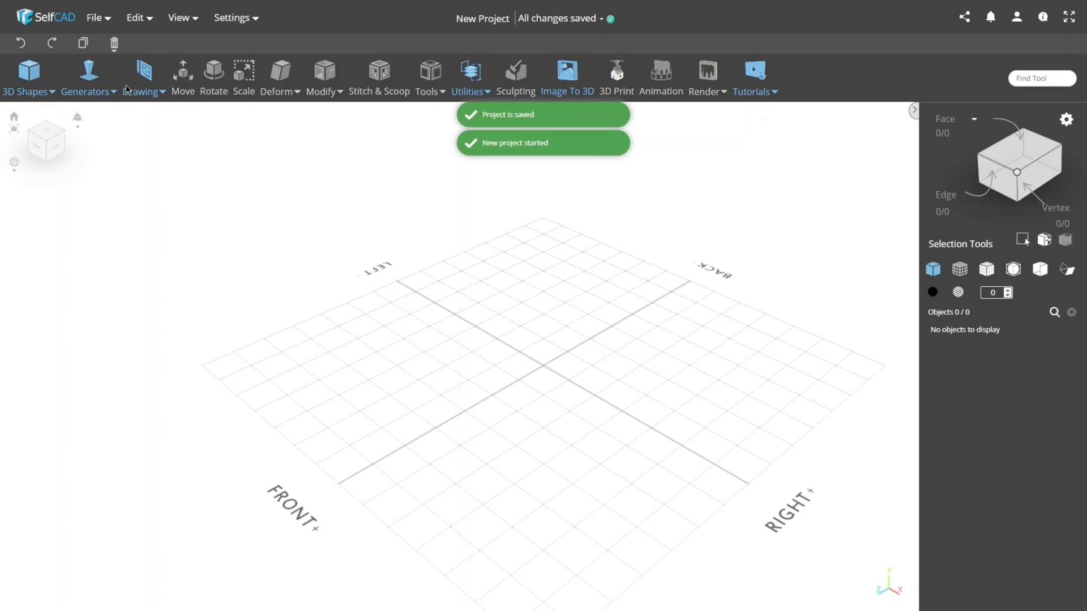
pyautogui.click(98, 18)
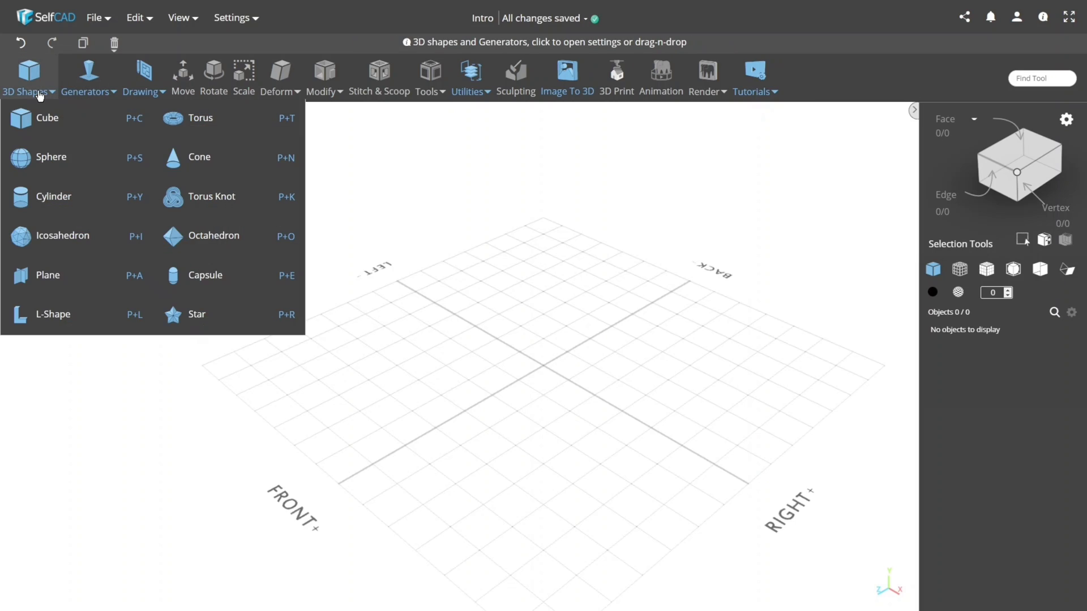
# Browse the Generators, Drawing and Deform menus
pyautogui.click(83, 94)
pyautogui.click(141, 91)
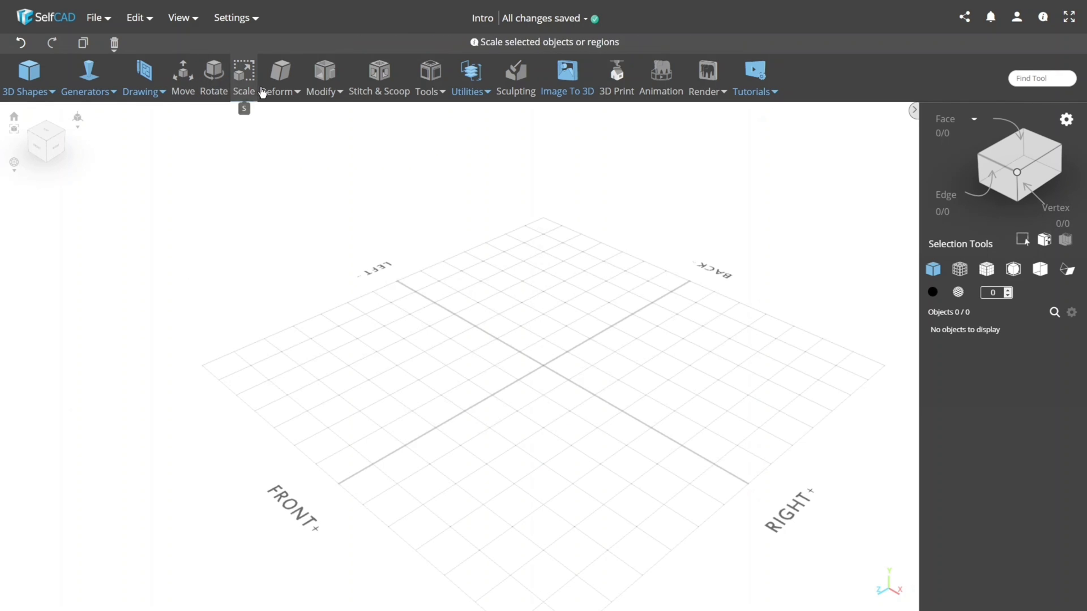
pyautogui.click(290, 92)
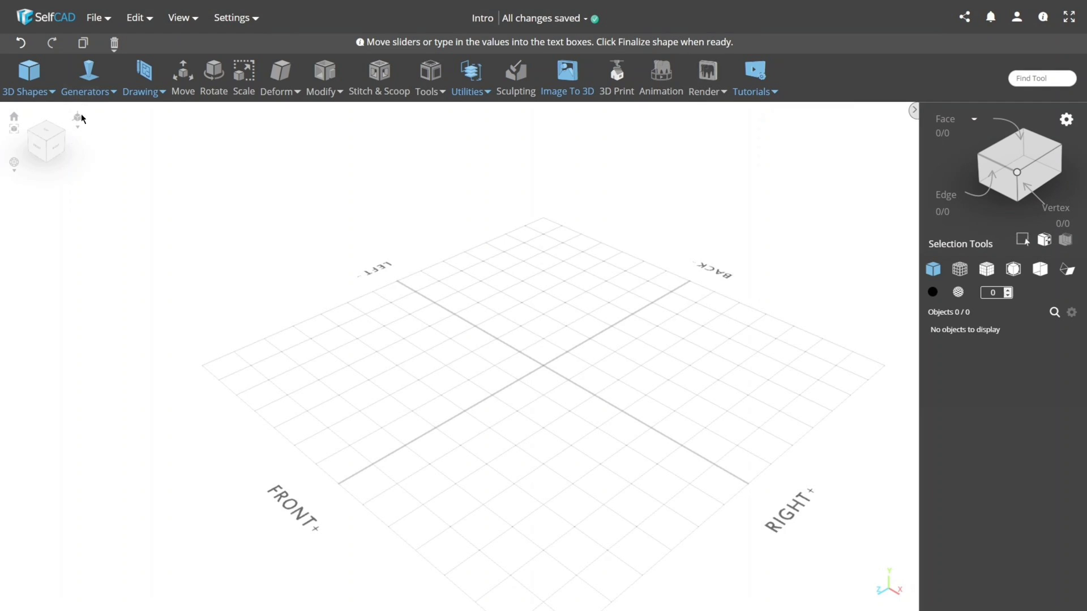
# Drag a cube into the scene and add a sphere with radius 78
pyautogui.moveTo(29, 78)
pyautogui.moveTo(34, 120); pyautogui.dragTo(540, 275)
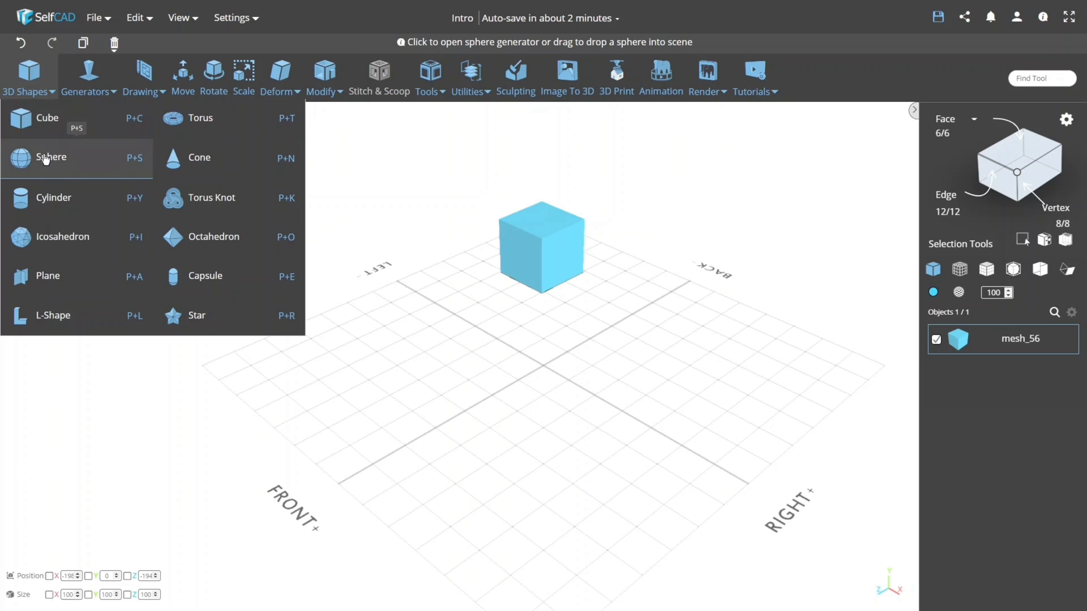
pyautogui.click(47, 158)
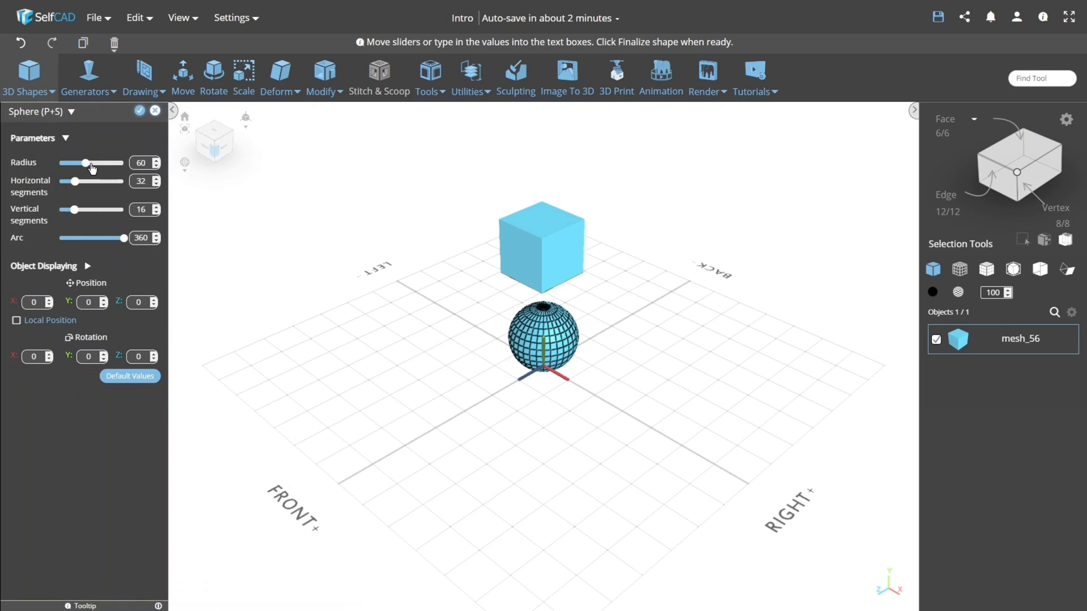
pyautogui.moveTo(87, 164); pyautogui.dragTo(94, 164)
pyautogui.click(140, 111)
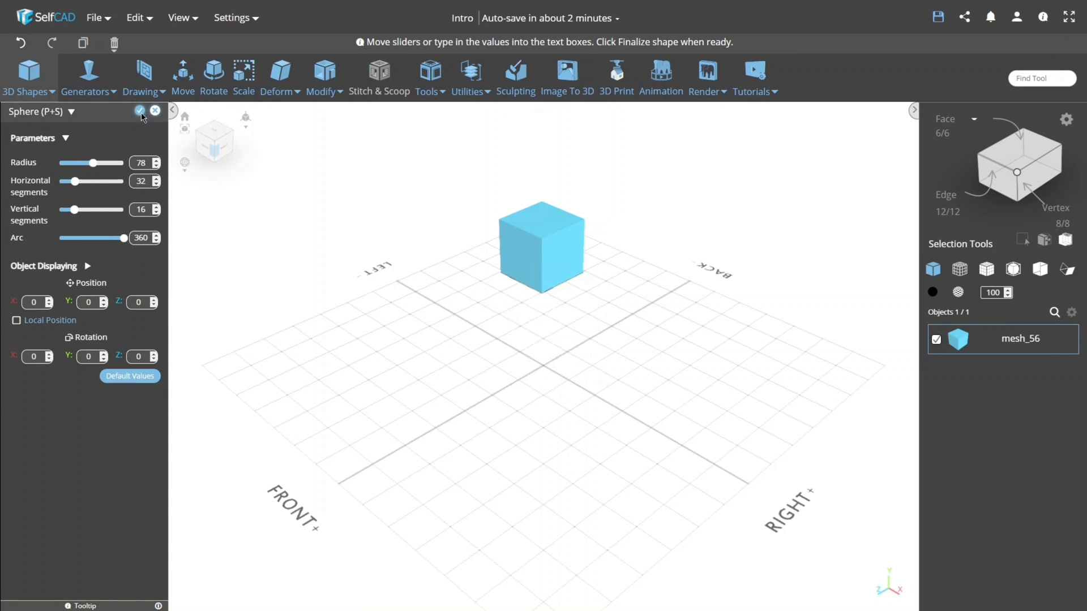
# Start the Shape generator, raising Number of Edges into a cylinder and editing the top radius
pyautogui.click(96, 88)
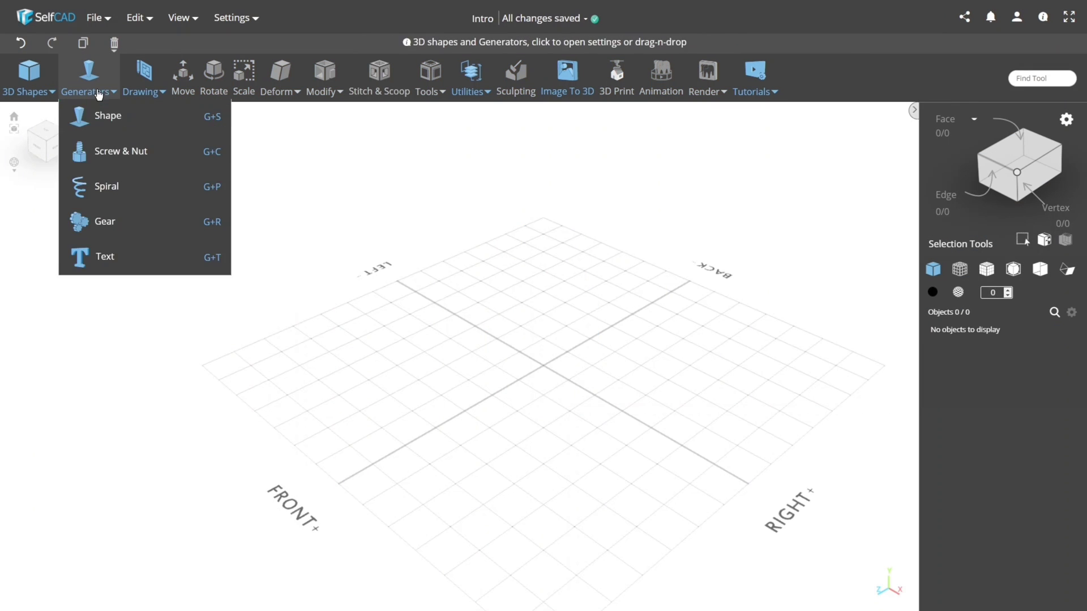
pyautogui.click(106, 117)
pyautogui.moveTo(61, 300); pyautogui.dragTo(106, 300)
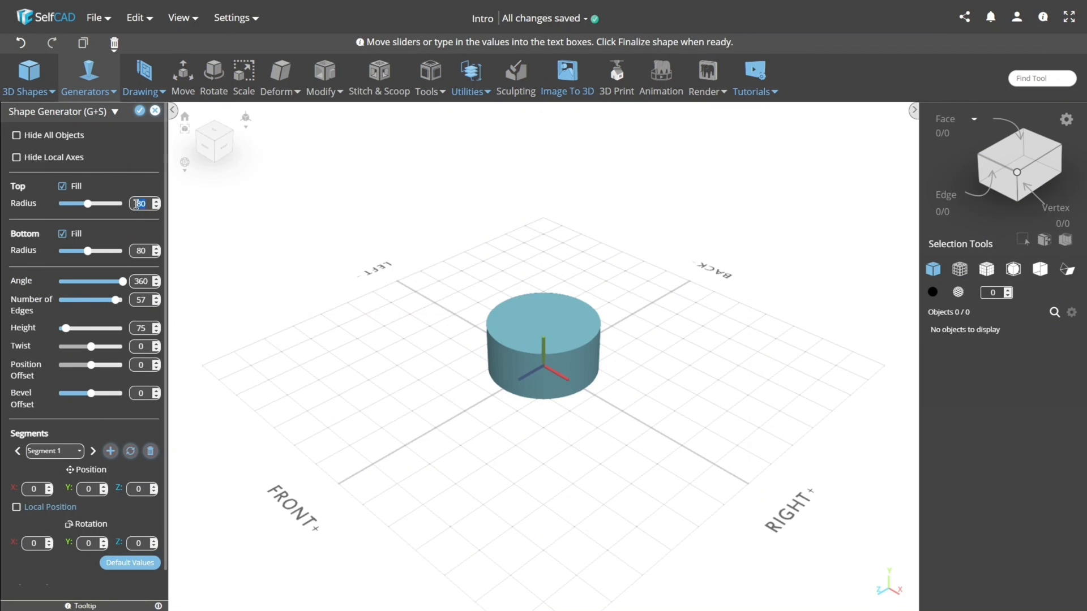
pyautogui.write('6')
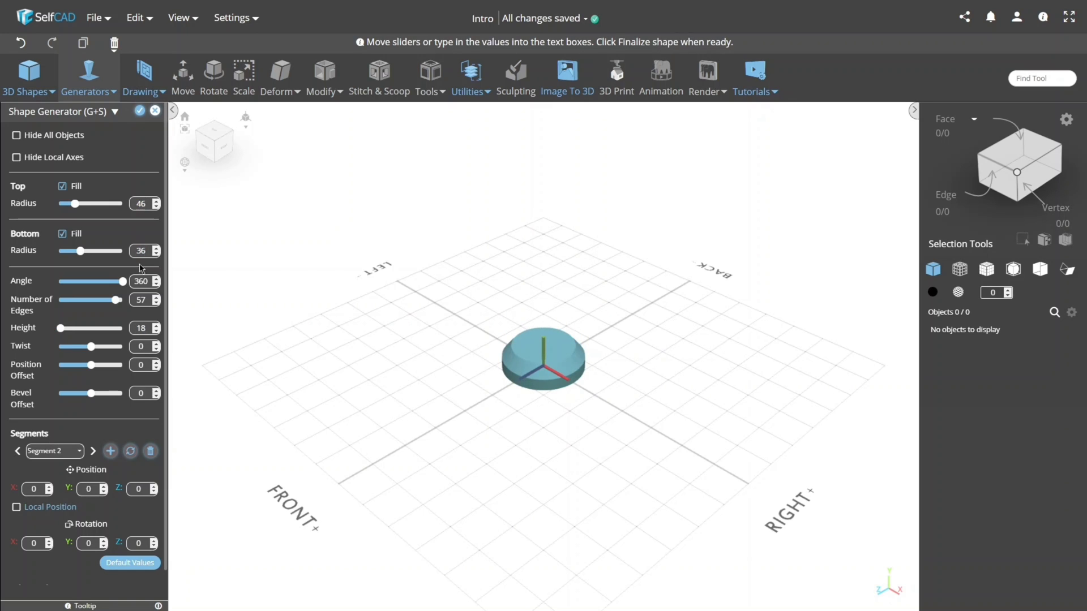
pyautogui.write('04')
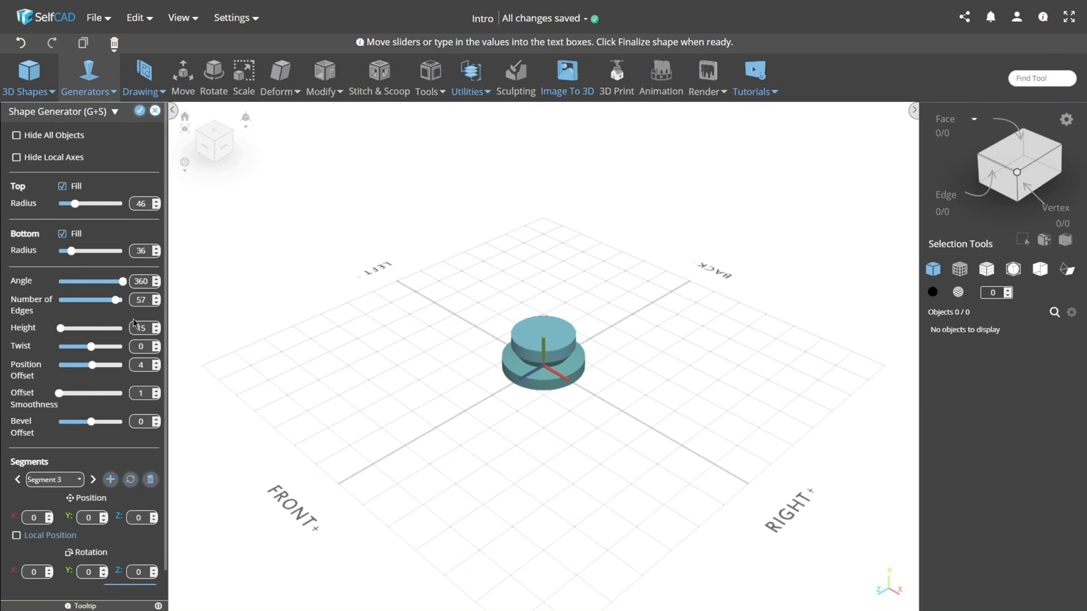
pyautogui.click(139, 203)
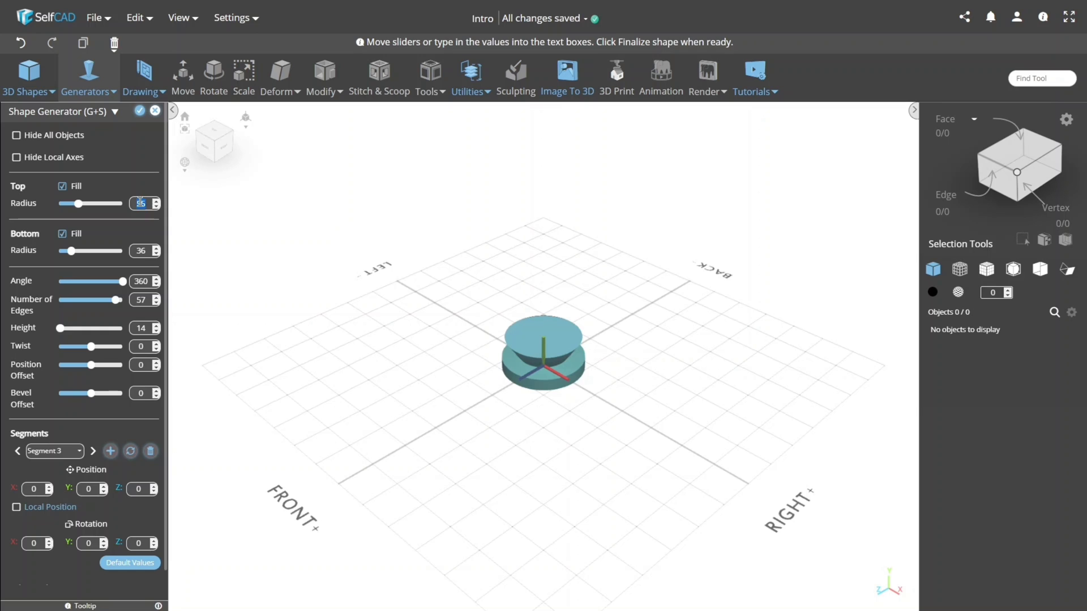
# Stack five more segments onto the cup shape to make it taller
pyautogui.click(110, 450)
pyautogui.click(110, 451)
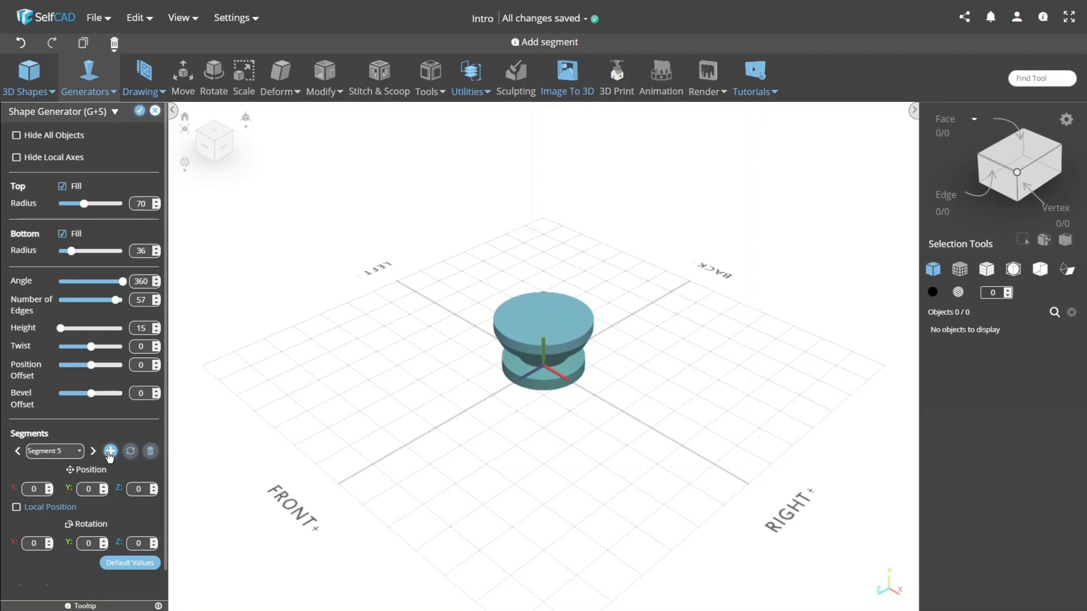
pyautogui.moveTo(395, 384); pyautogui.dragTo(357, 399)
pyautogui.click(110, 451)
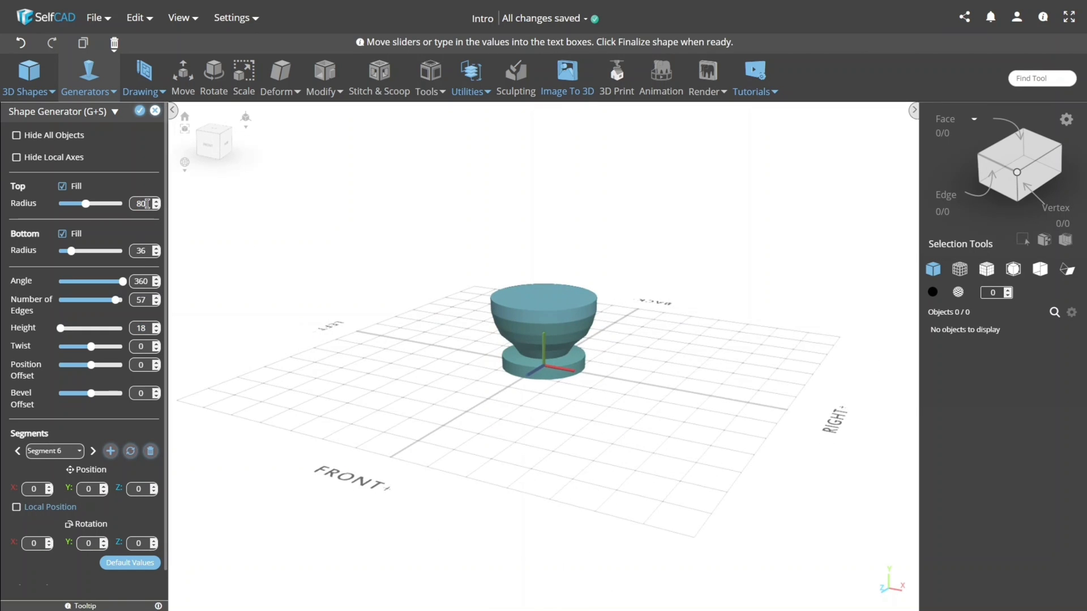
pyautogui.click(109, 450)
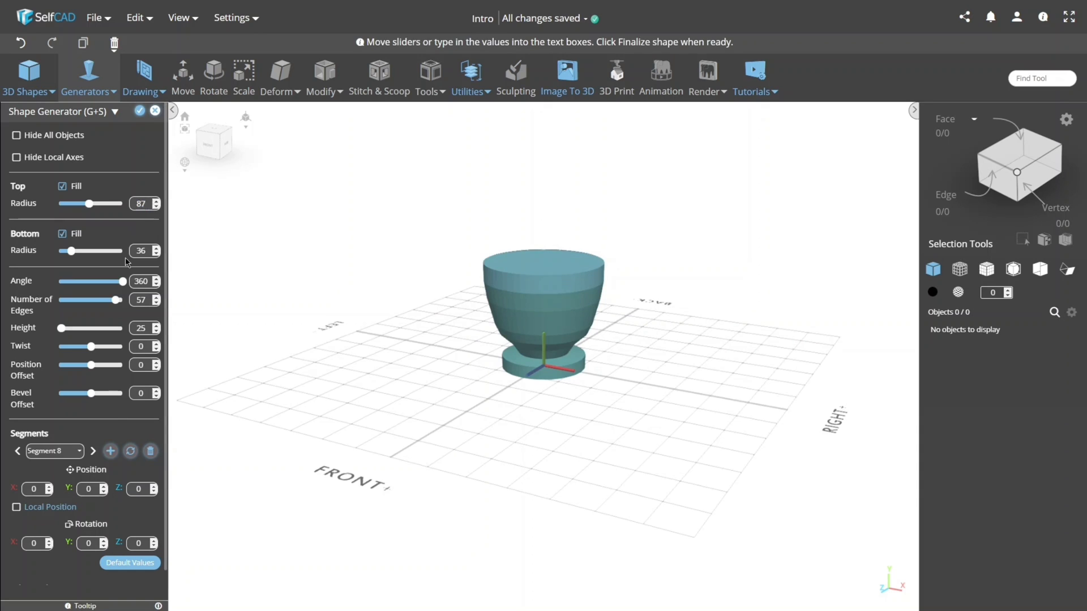
pyautogui.click(110, 451)
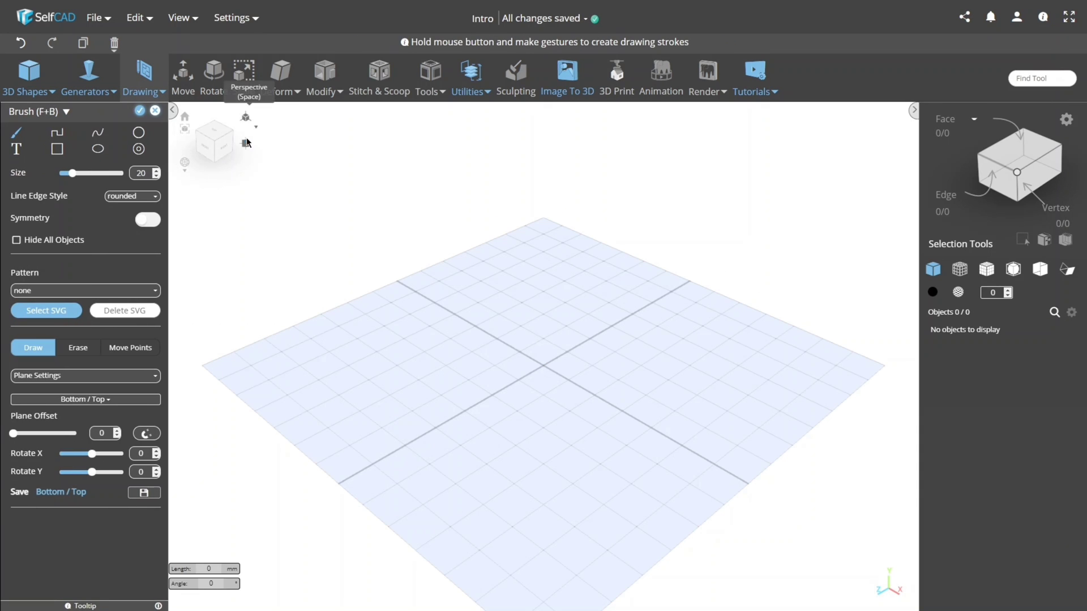
# Adjust snapping settings, draw the crank circle, and set a square-ended brush
pyautogui.click(219, 136)
pyautogui.click(124, 376)
pyautogui.click(51, 429)
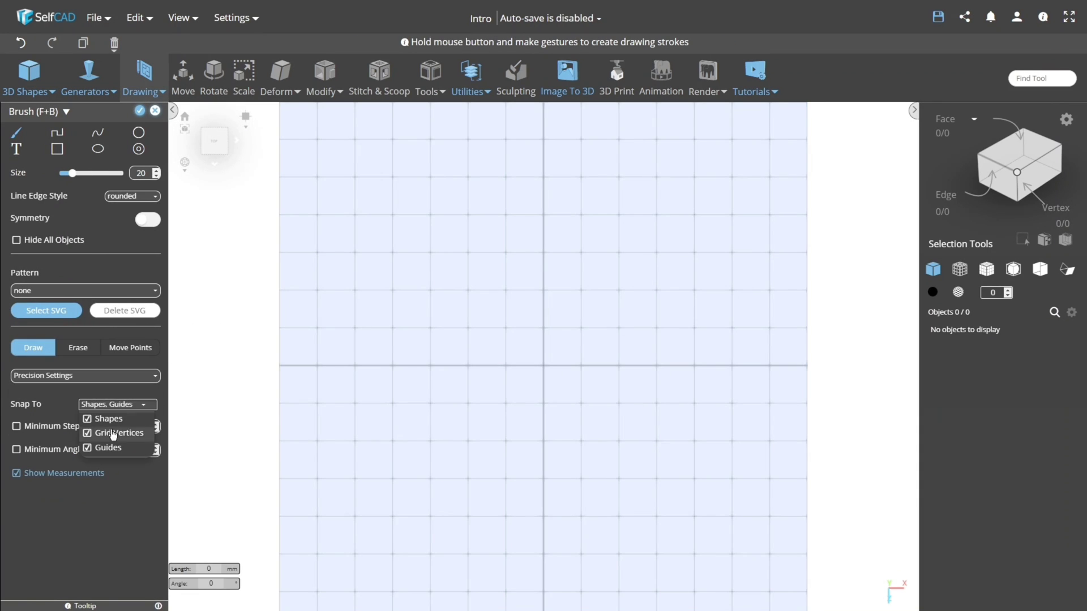
pyautogui.press('c')
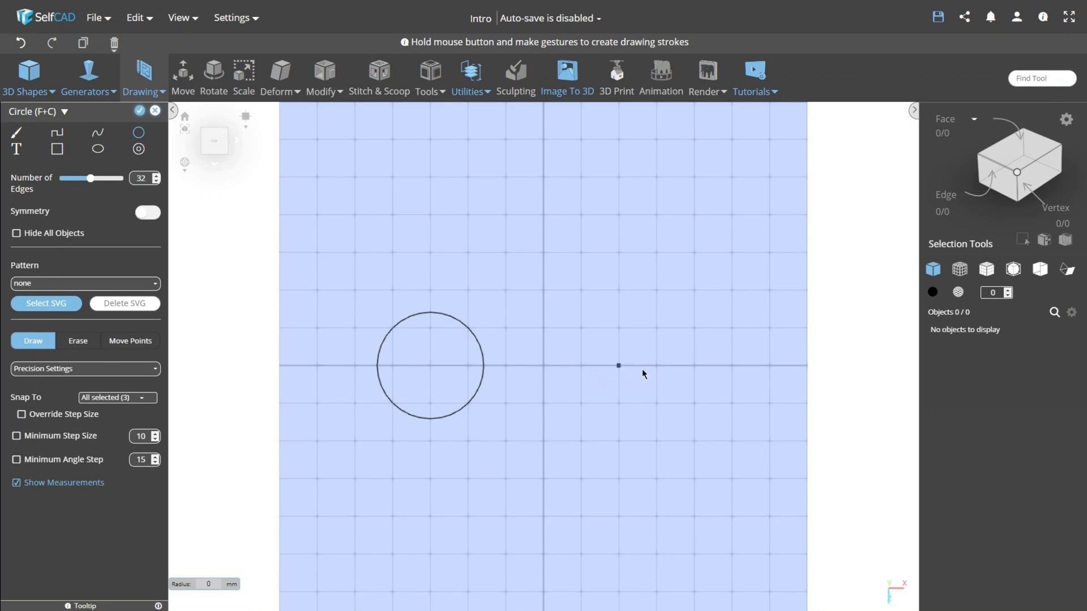
pyautogui.moveTo(553, 356); pyautogui.dragTo(561, 372)
pyautogui.press('b')
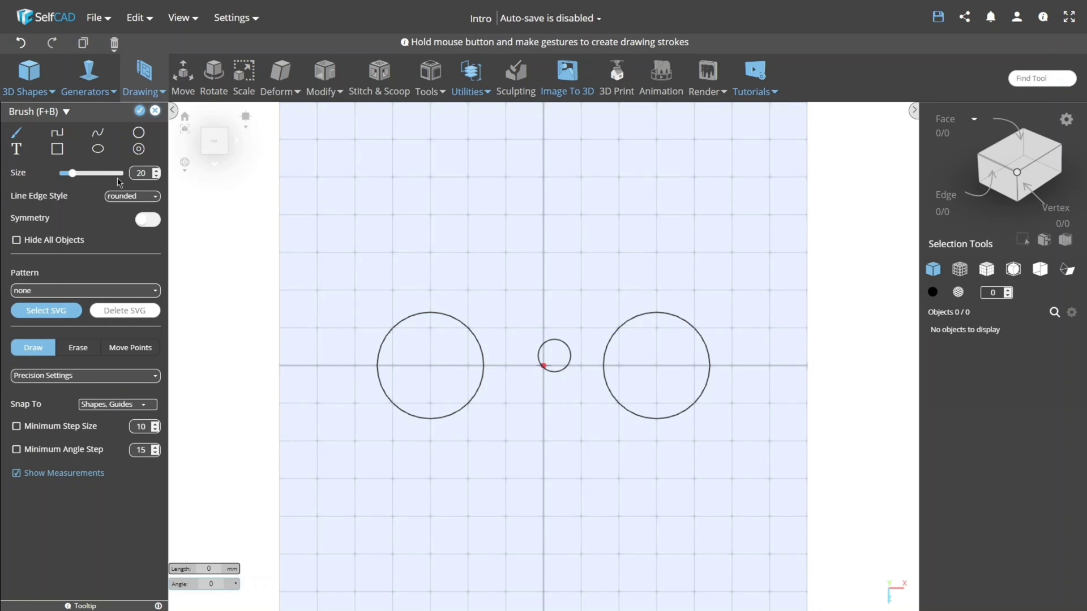
pyautogui.click(139, 210)
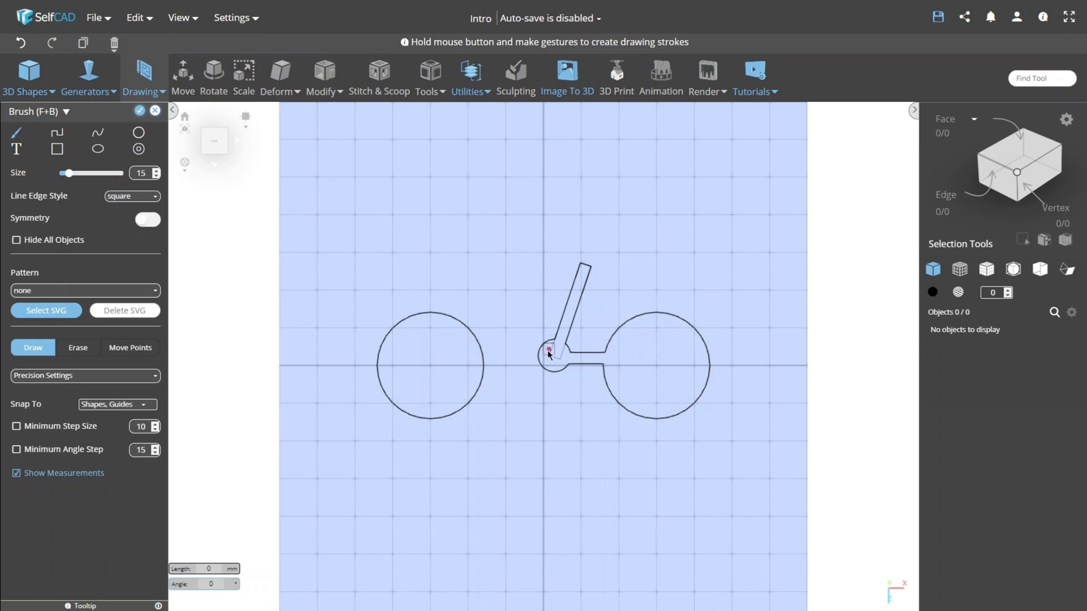
# Draw the frame tube, handlebar stem and crossbar, hollow the right wheel, and finalize as 3D
pyautogui.moveTo(466, 305); pyautogui.dragTo(466, 306)
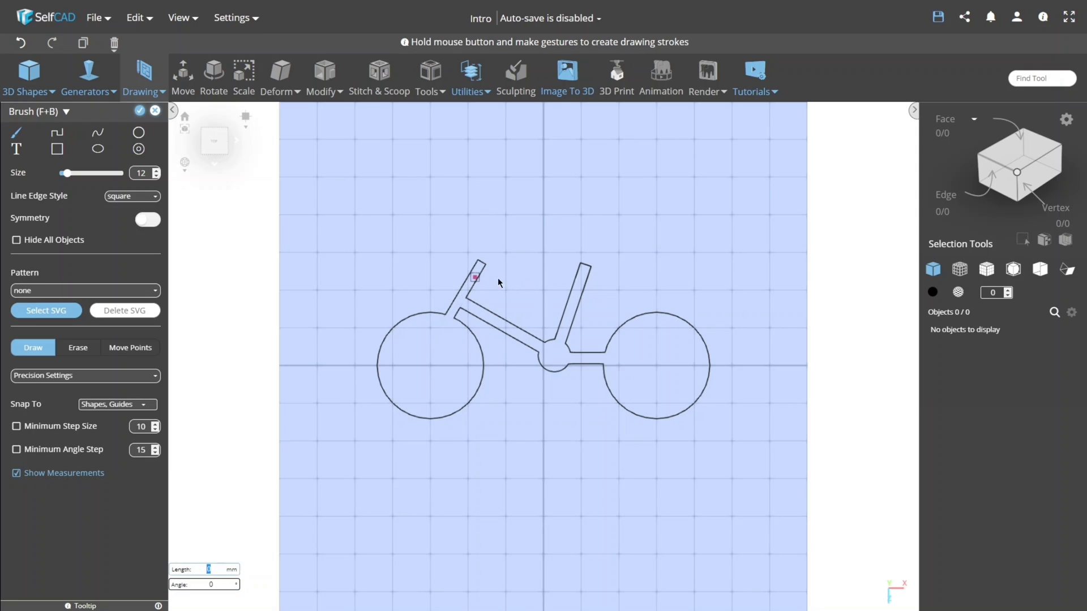
pyautogui.click(635, 331)
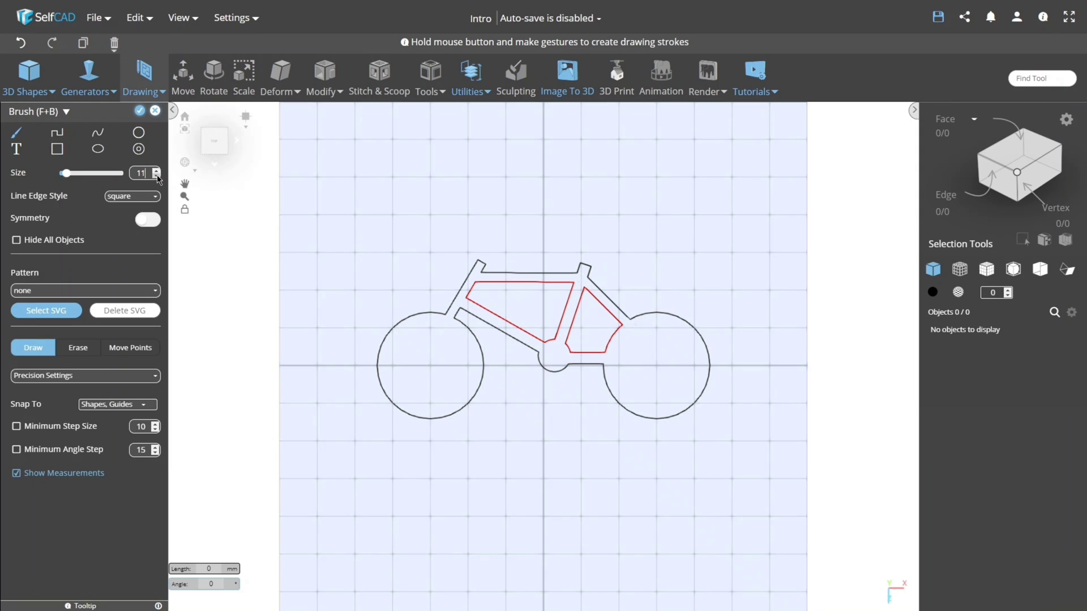
pyautogui.click(486, 248)
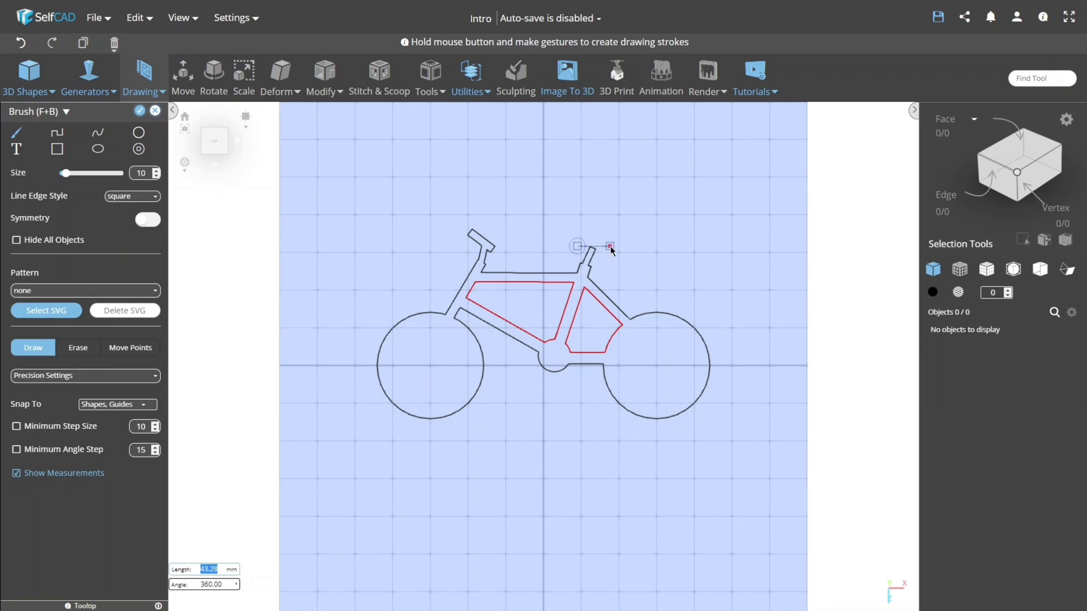
pyautogui.hotkey('f', 'c')
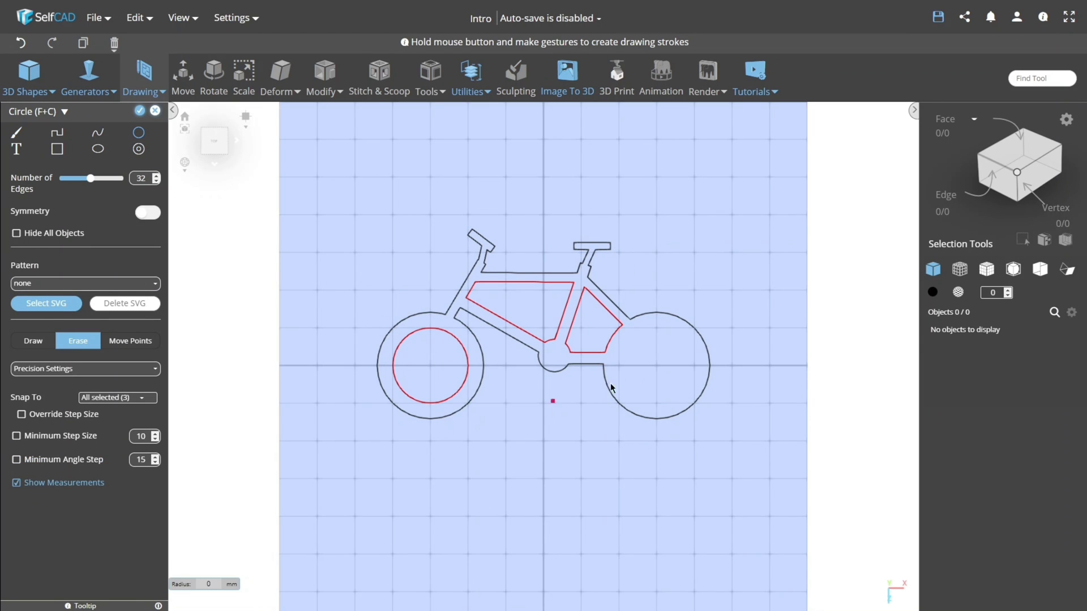
pyautogui.click(656, 405)
pyautogui.click(139, 110)
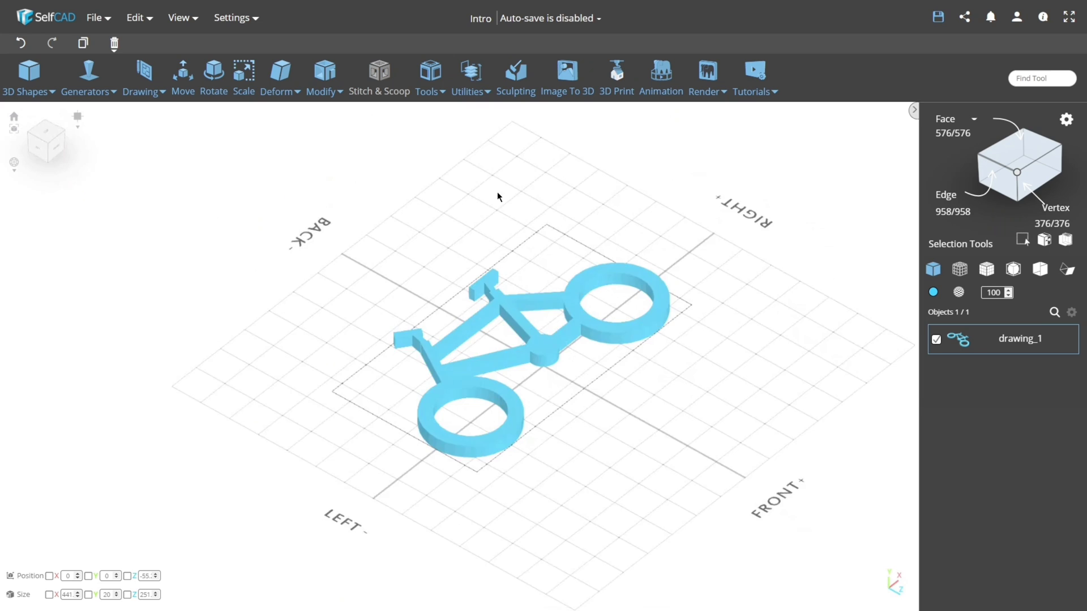
# Bring in the balloon dog and centre it on the grid with Move
pyautogui.click(102, 22)
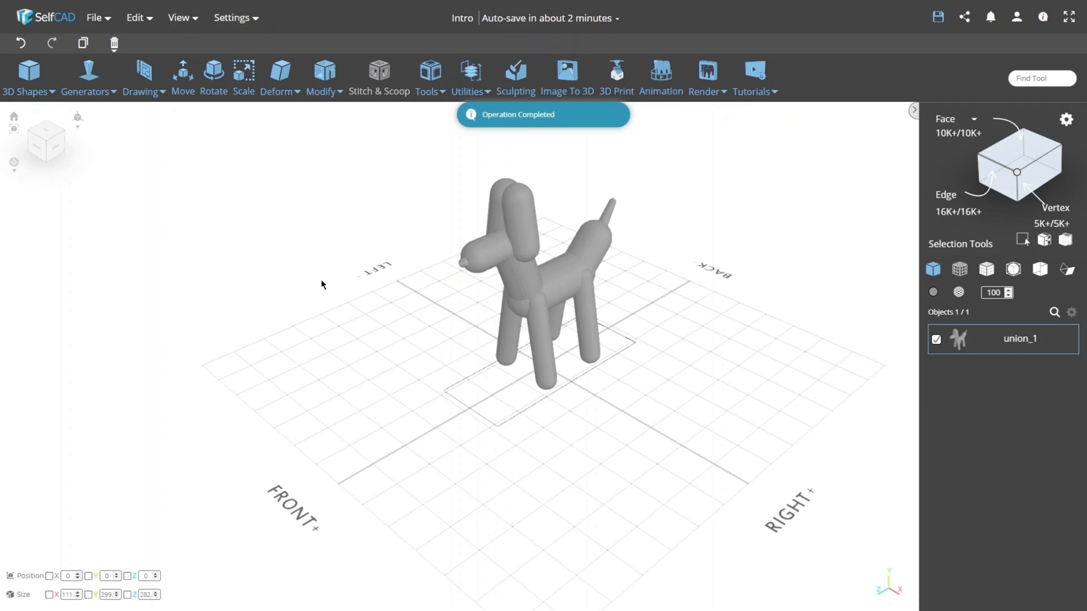
pyautogui.moveTo(322, 285); pyautogui.dragTo(373, 276)
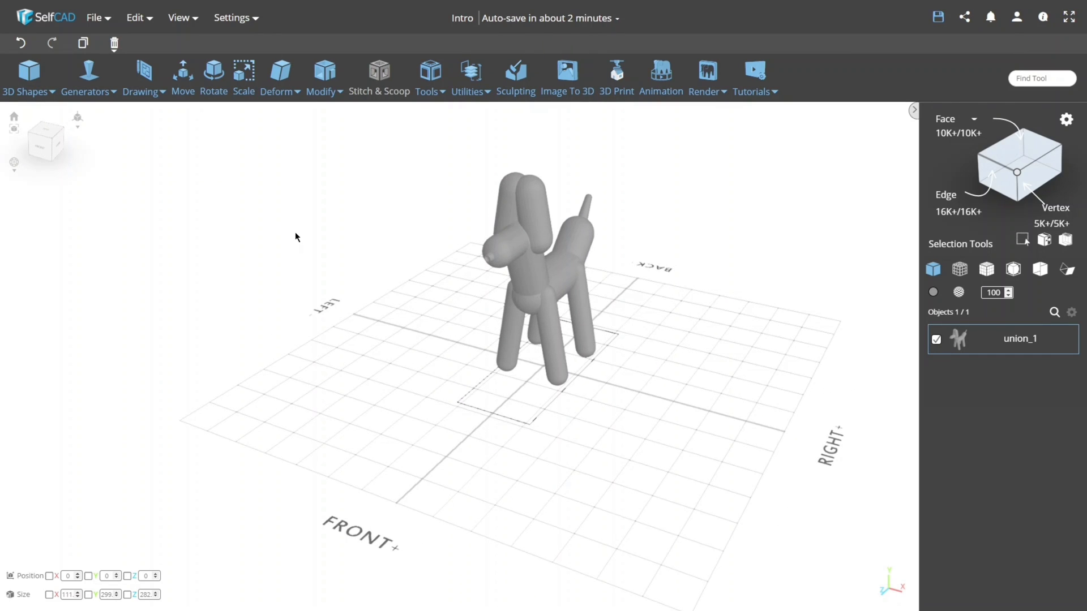
pyautogui.click(183, 80)
pyautogui.moveTo(543, 361); pyautogui.dragTo(399, 400)
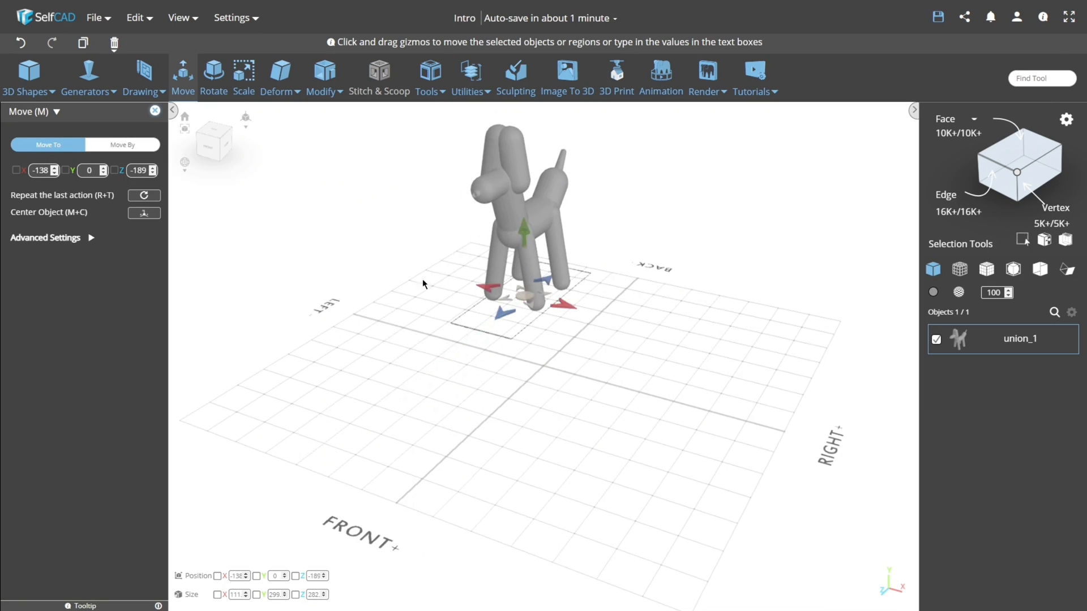
pyautogui.click(149, 213)
pyautogui.click(155, 111)
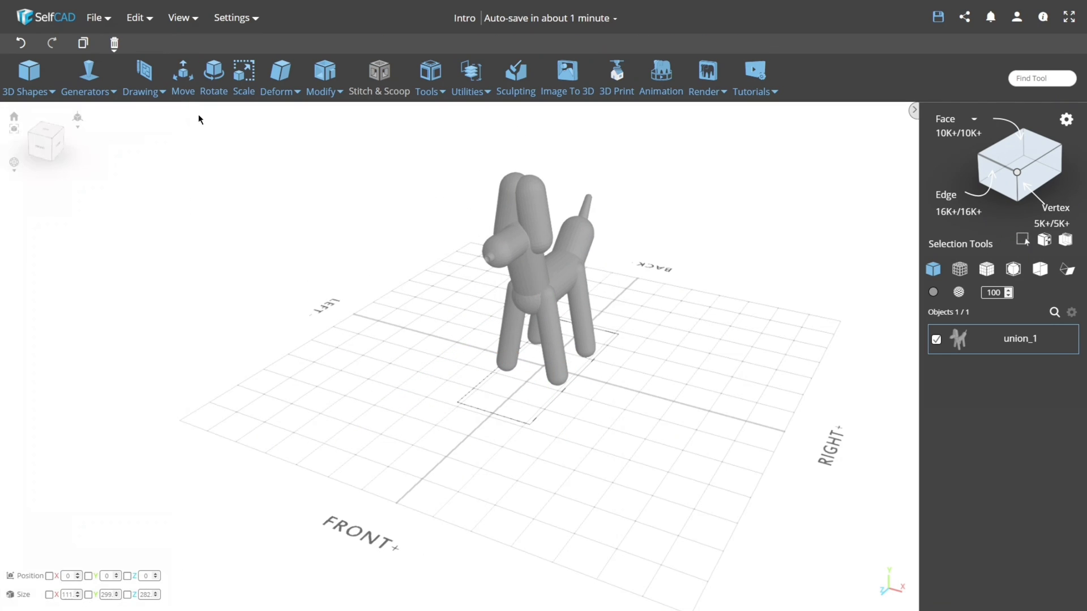
# Shrink the balloon dog to about 60% with Scale and recentre it
pyautogui.click(254, 88)
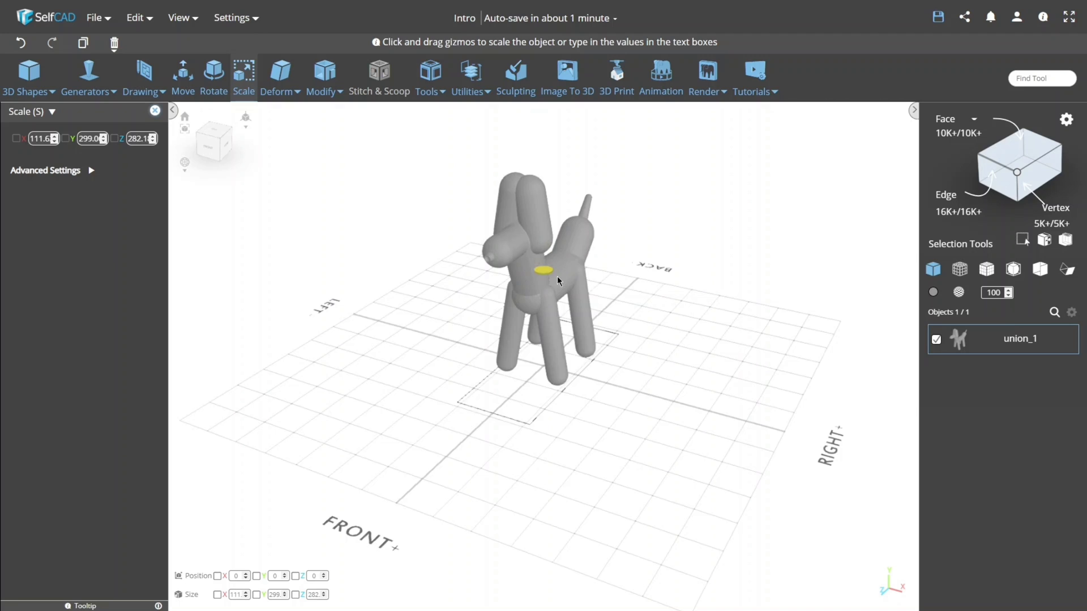
pyautogui.moveTo(558, 280); pyautogui.dragTo(425, 252)
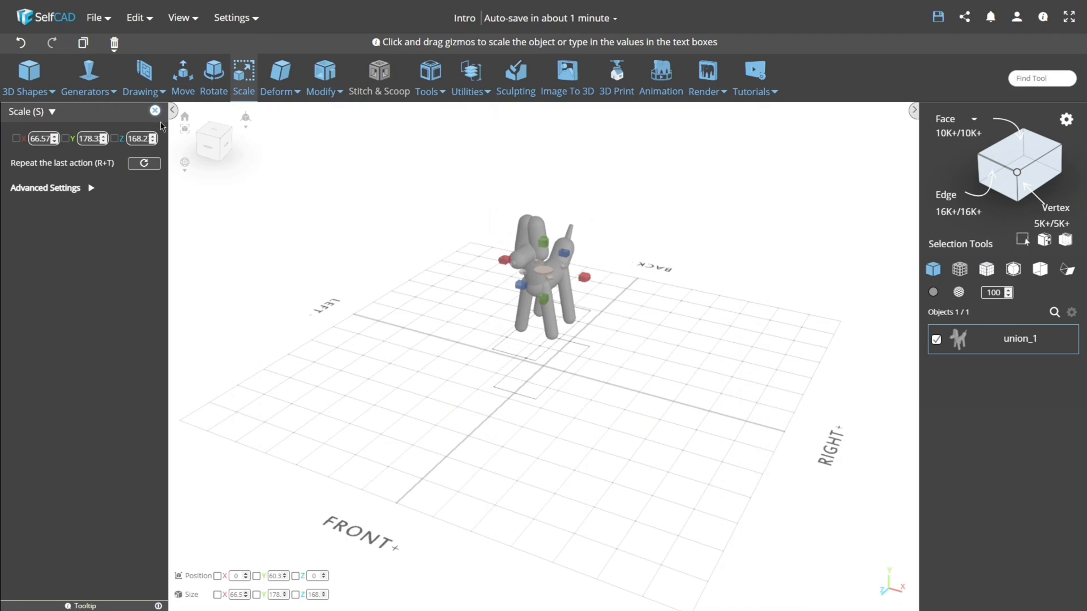
pyautogui.click(155, 112)
pyautogui.click(183, 80)
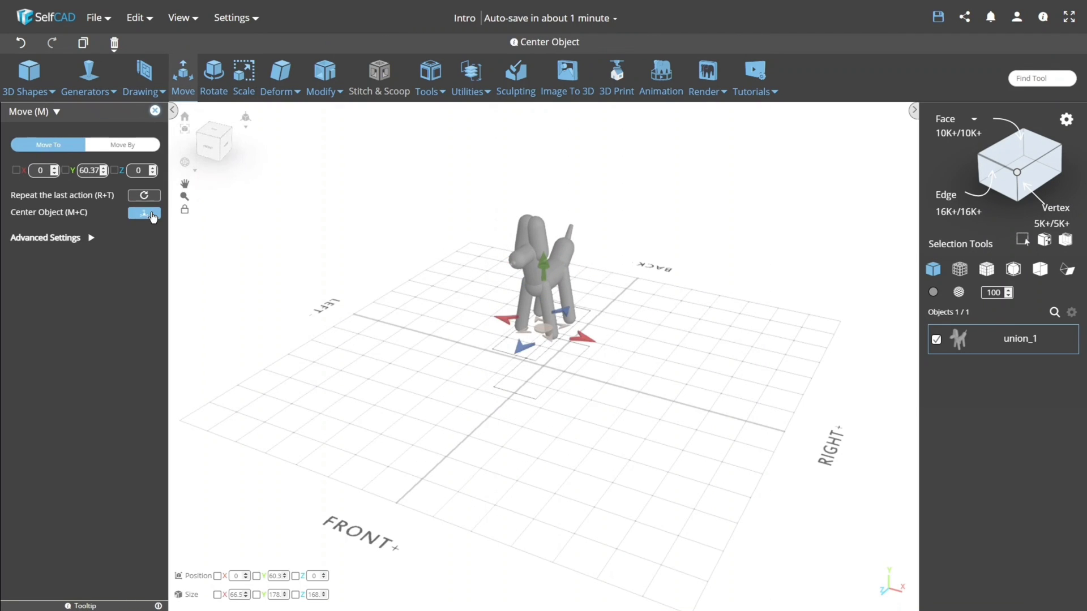
pyautogui.click(146, 214)
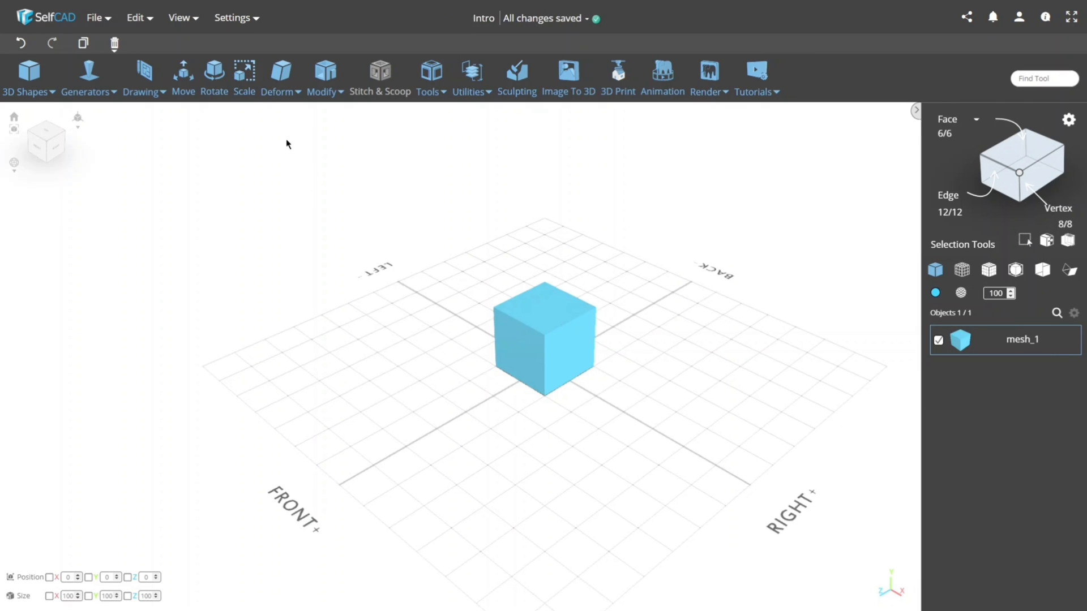
# Apply Deform > Twist to the blue cube to show its twist gizmos
pyautogui.click(271, 95)
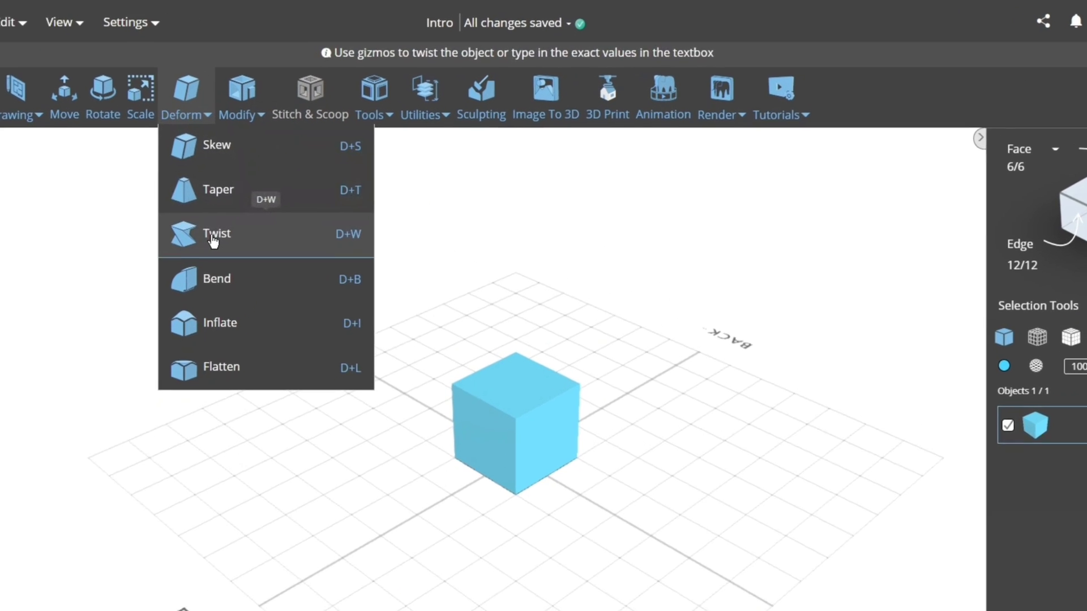
pyautogui.click(212, 240)
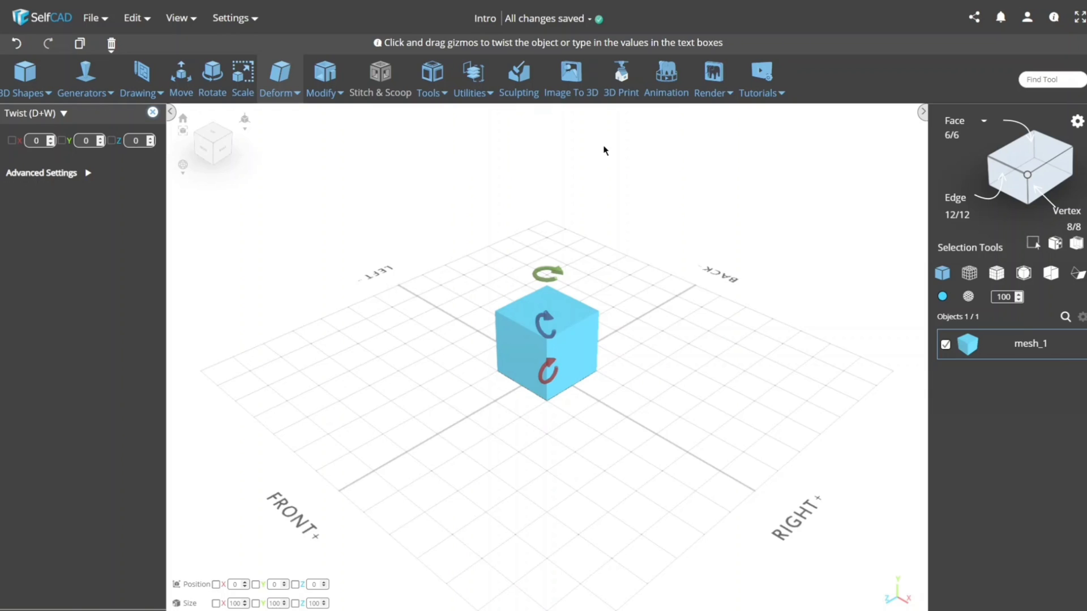
pyautogui.scroll(-3, 295, 294)
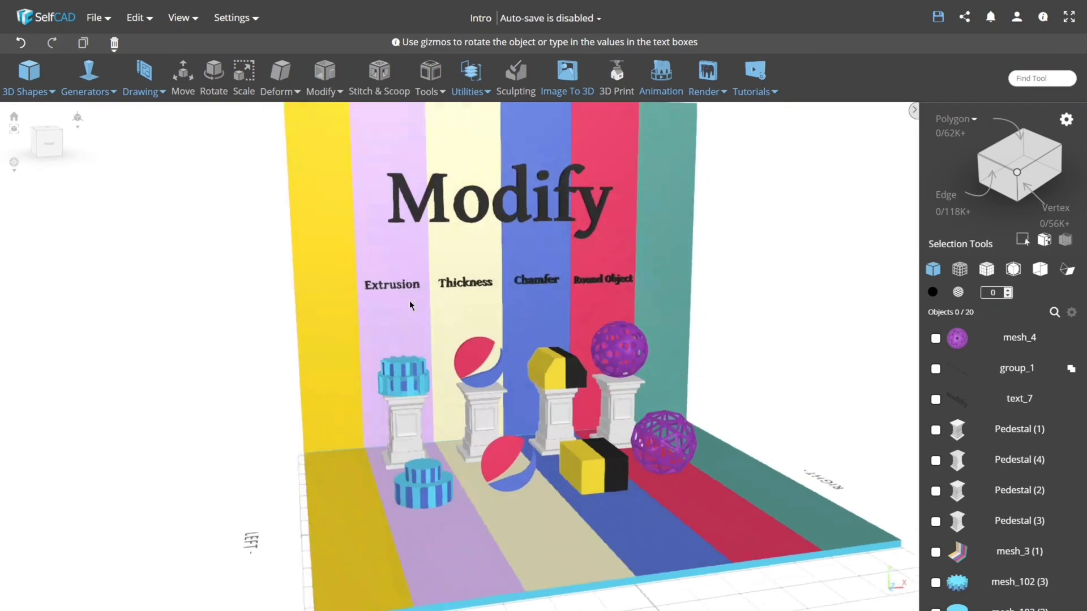
# Orbit the Modify scene, skew the red armchair in the Deform scene, then return to front view
pyautogui.moveTo(295, 295)
pyautogui.mouseDown()
pyautogui.moveTo(537, 302)
pyautogui.moveTo(145, 293)
pyautogui.moveTo(239, 292)
pyautogui.moveTo(329, 313)
pyautogui.moveTo(334, 329)
pyautogui.mouseUp()
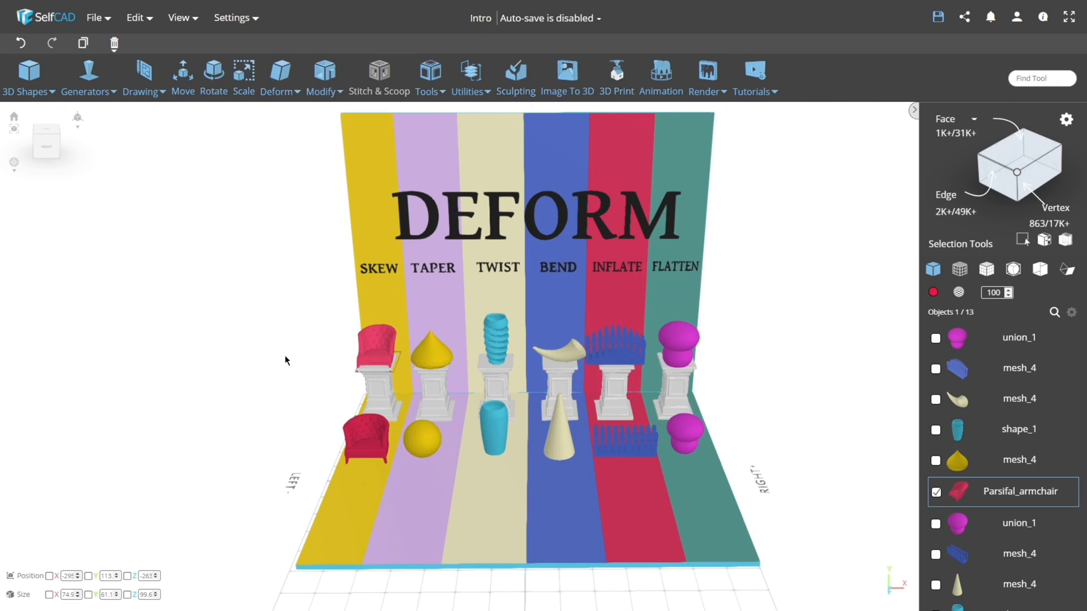
pyautogui.click(280, 85)
pyautogui.click(304, 111)
pyautogui.moveTo(357, 339); pyautogui.dragTo(388, 454)
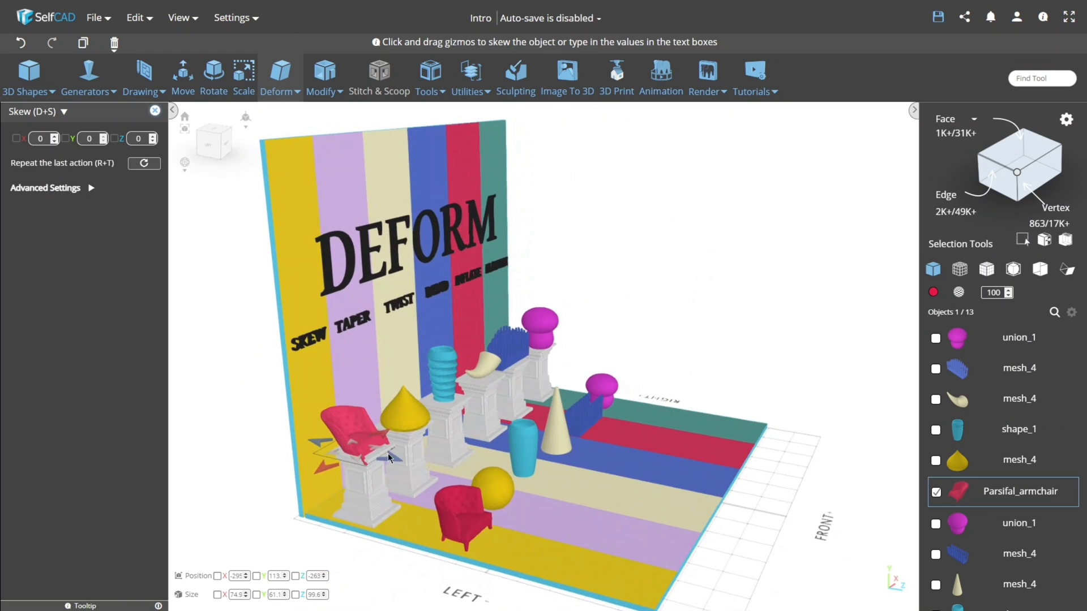
pyautogui.click(774, 322)
pyautogui.moveTo(775, 321)
pyautogui.mouseDown()
pyautogui.moveTo(578, 322)
pyautogui.moveTo(652, 384)
pyautogui.mouseUp()
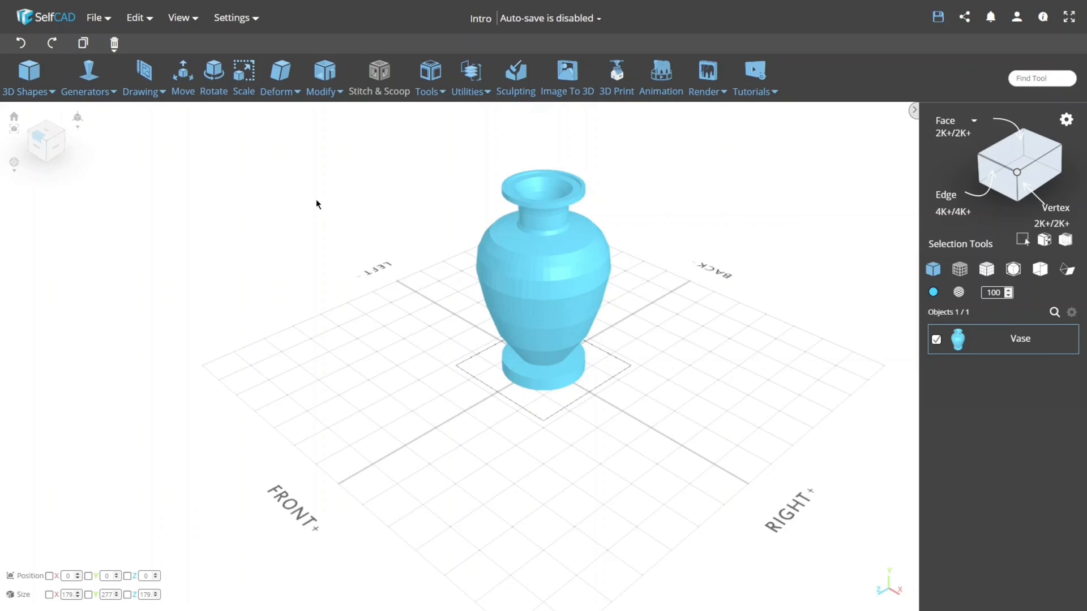
# Remesh the vase with Resolution at detail level 5 and Uniform subdivision enabled
pyautogui.click(325, 77)
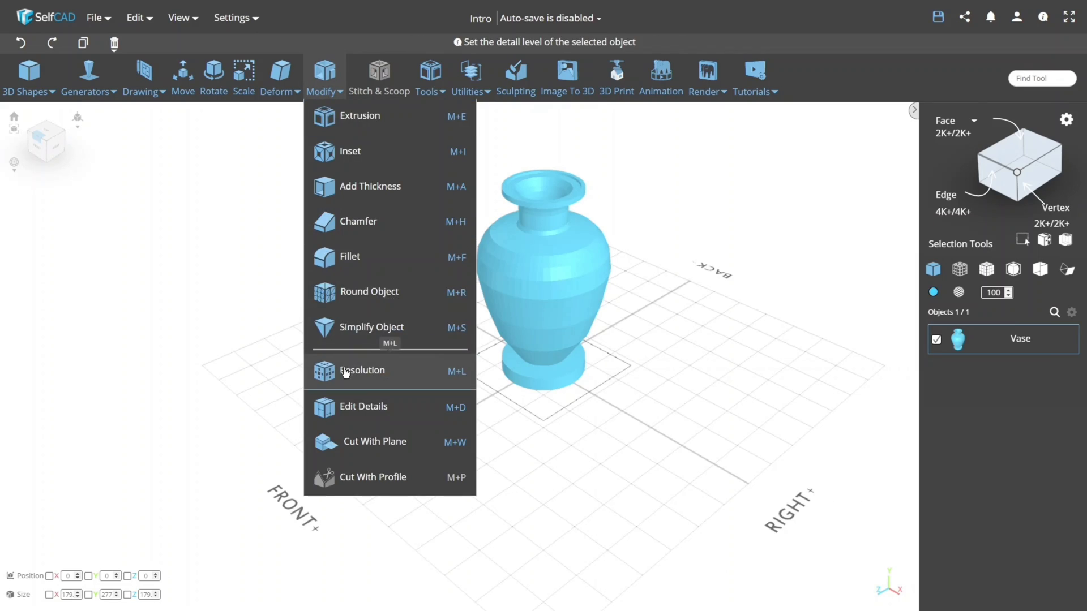
pyautogui.click(322, 368)
pyautogui.moveTo(344, 312); pyautogui.dragTo(291, 301)
pyautogui.click(155, 126)
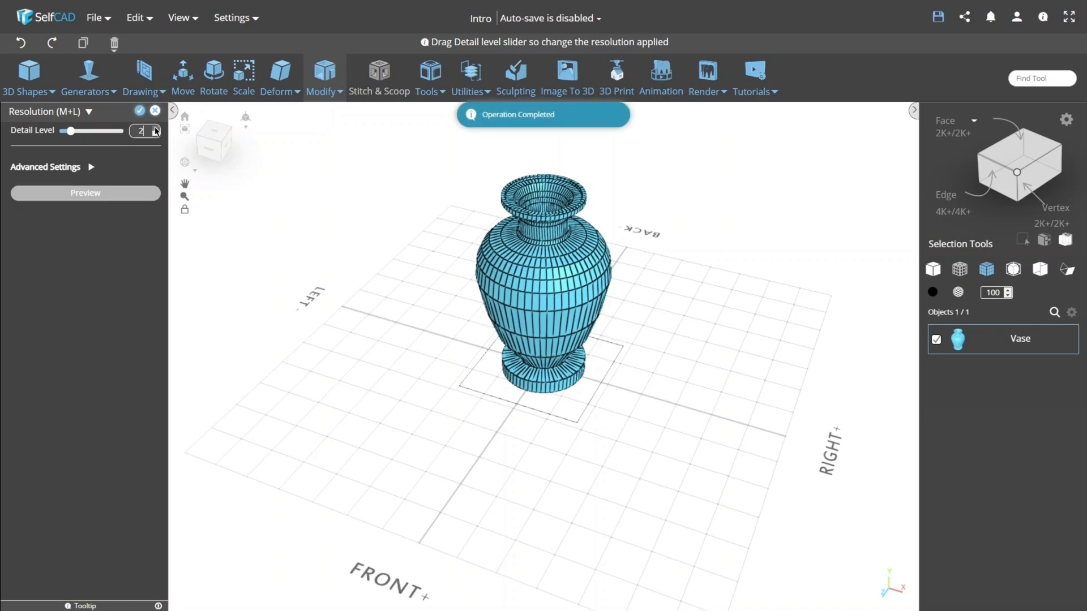
pyautogui.click(155, 129)
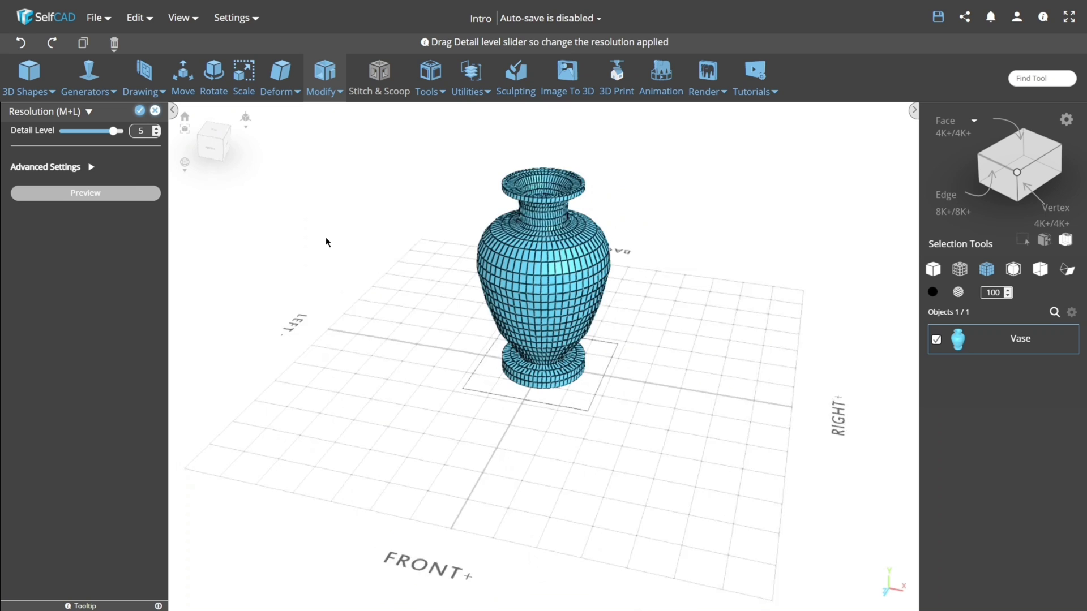
pyautogui.moveTo(329, 242); pyautogui.dragTo(92, 178)
pyautogui.click(91, 169)
pyautogui.click(145, 190)
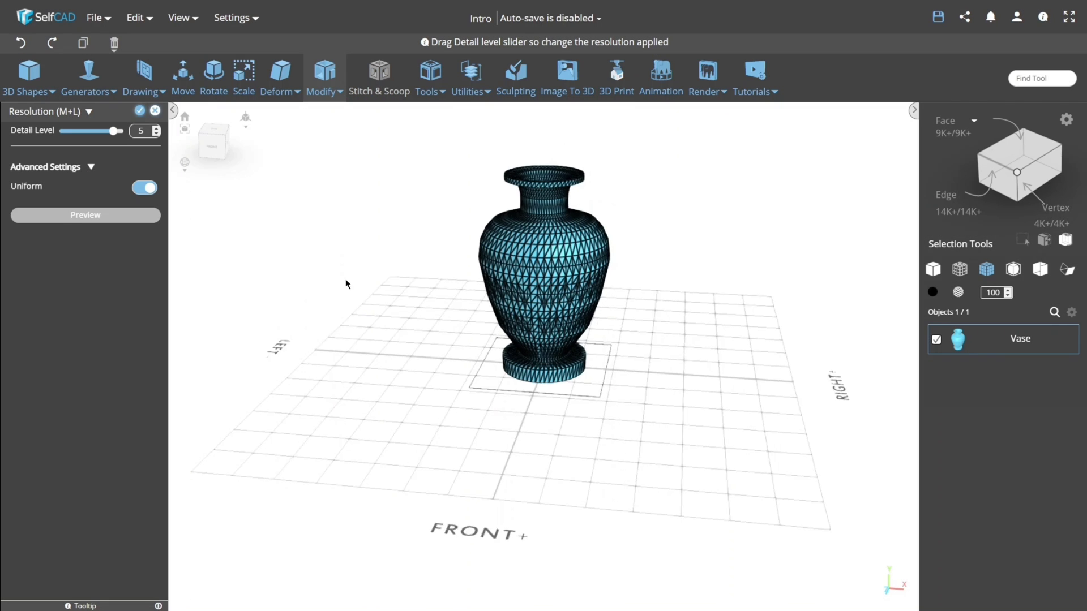
pyautogui.moveTo(346, 284); pyautogui.dragTo(213, 254)
pyautogui.click(140, 111)
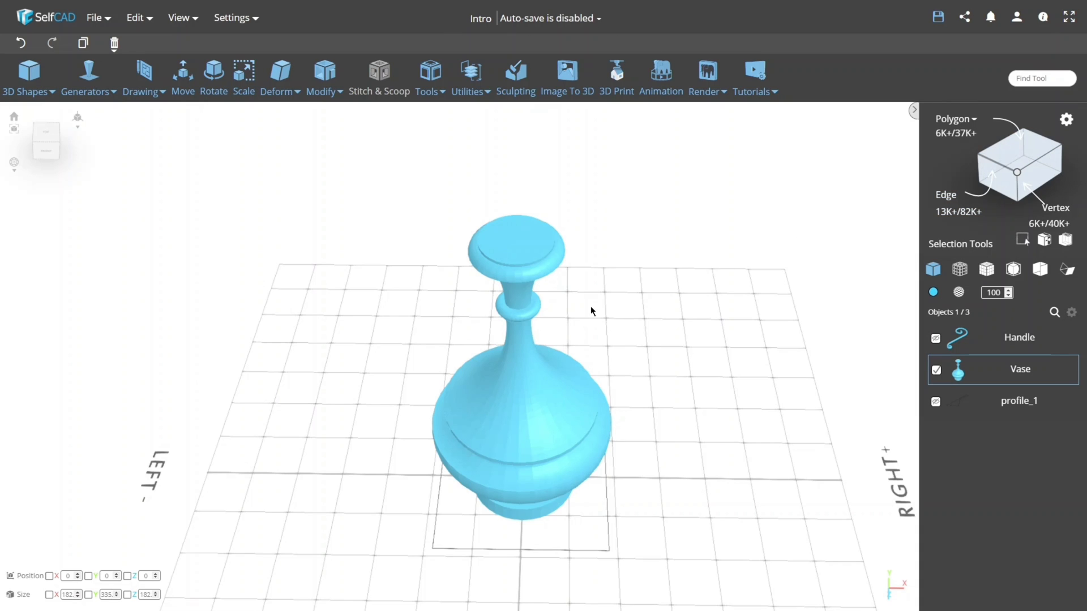
# Try selection modes and an inverted marquee on the Handle, then scale a vase face ring
pyautogui.click(963, 176)
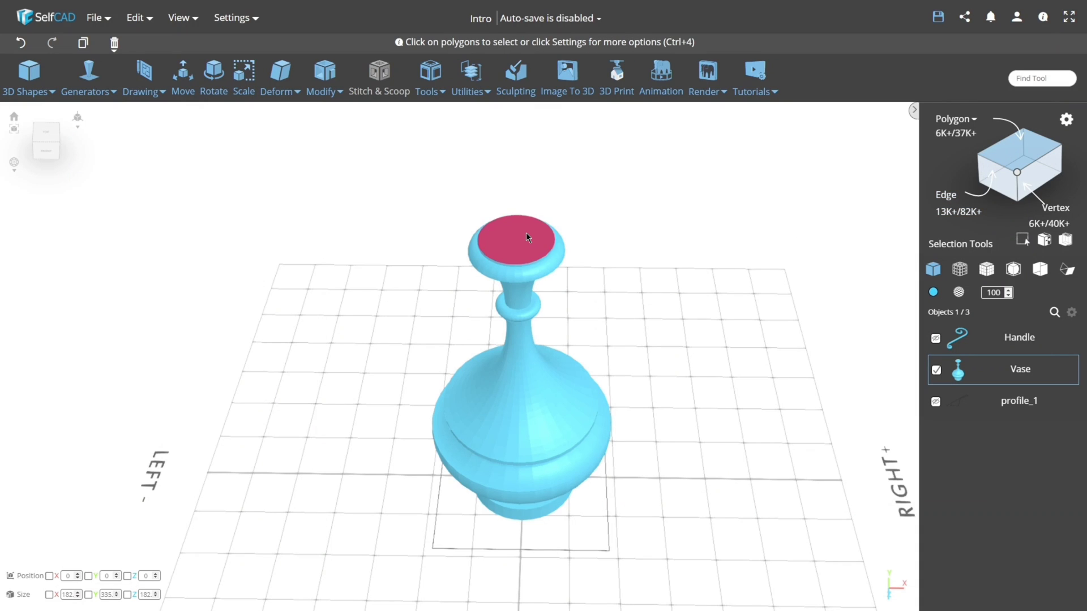
pyautogui.click(939, 198)
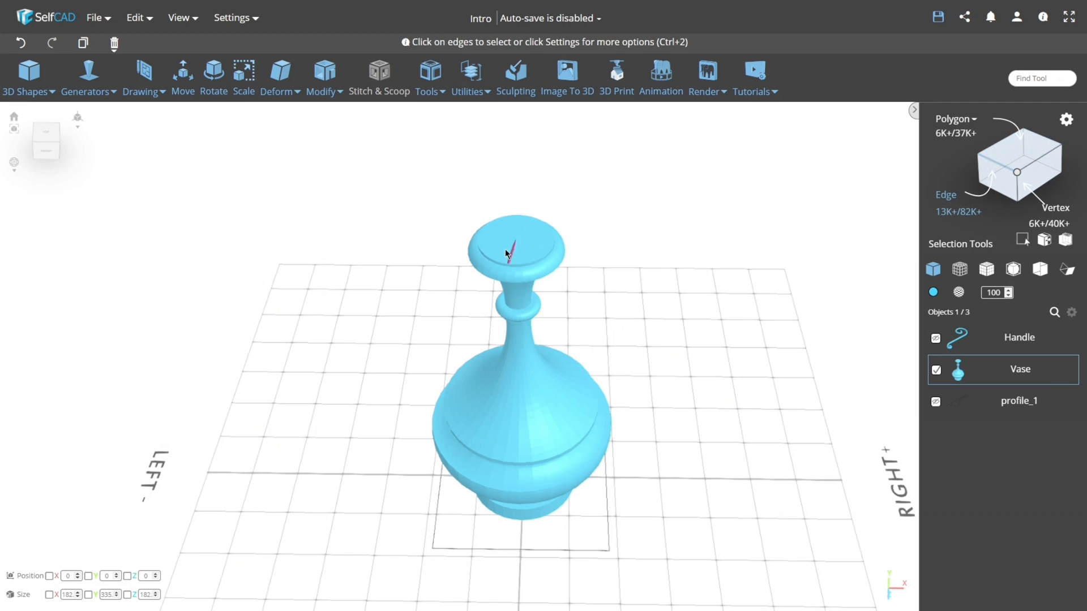
pyautogui.click(1056, 208)
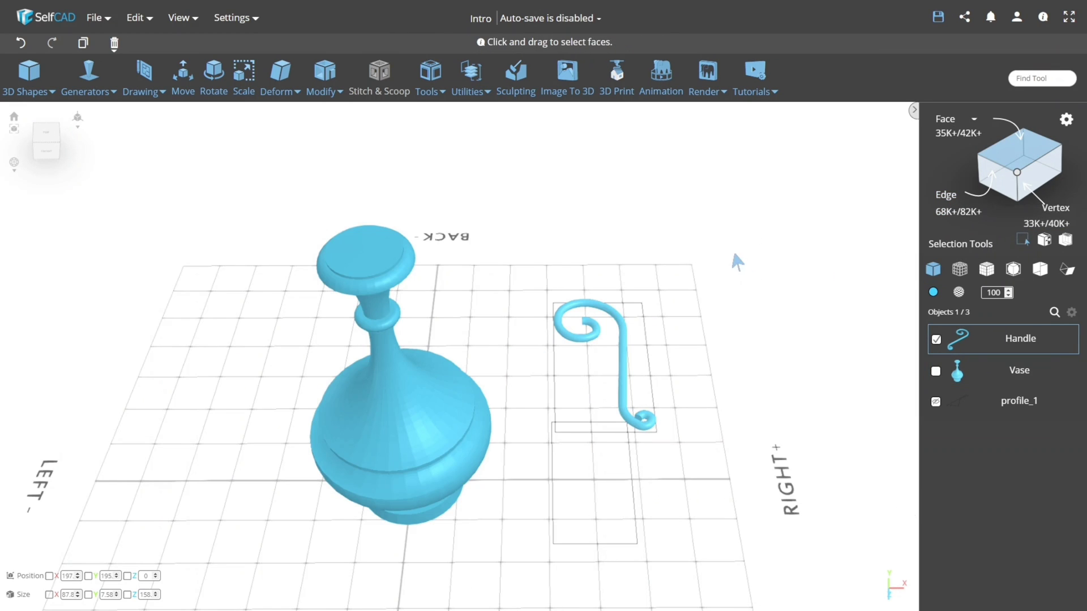
pyautogui.moveTo(733, 249); pyautogui.dragTo(522, 356)
pyautogui.click(1045, 240)
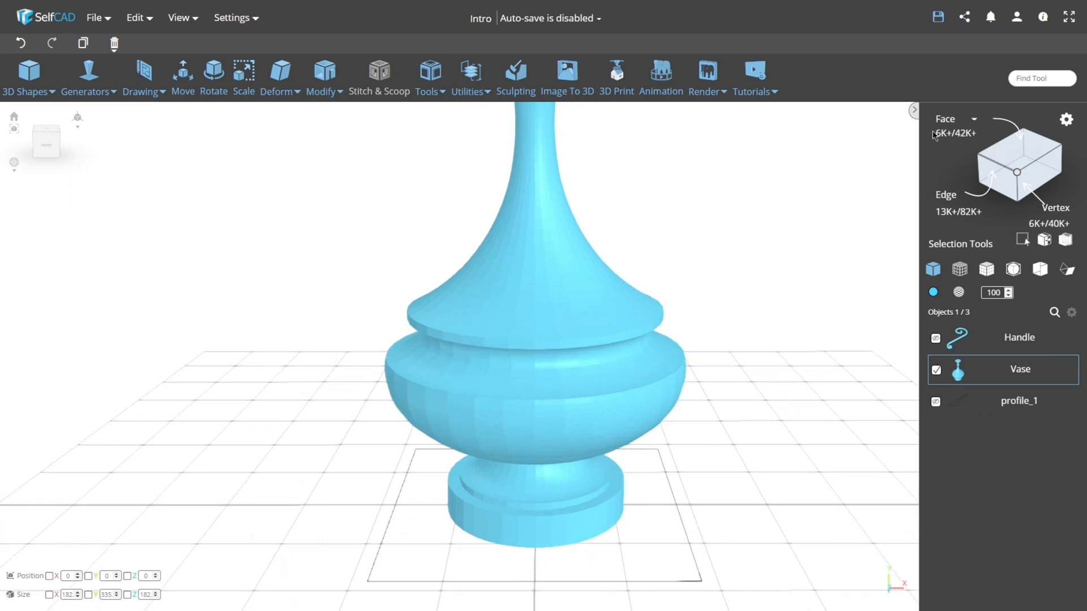
pyautogui.click(541, 421)
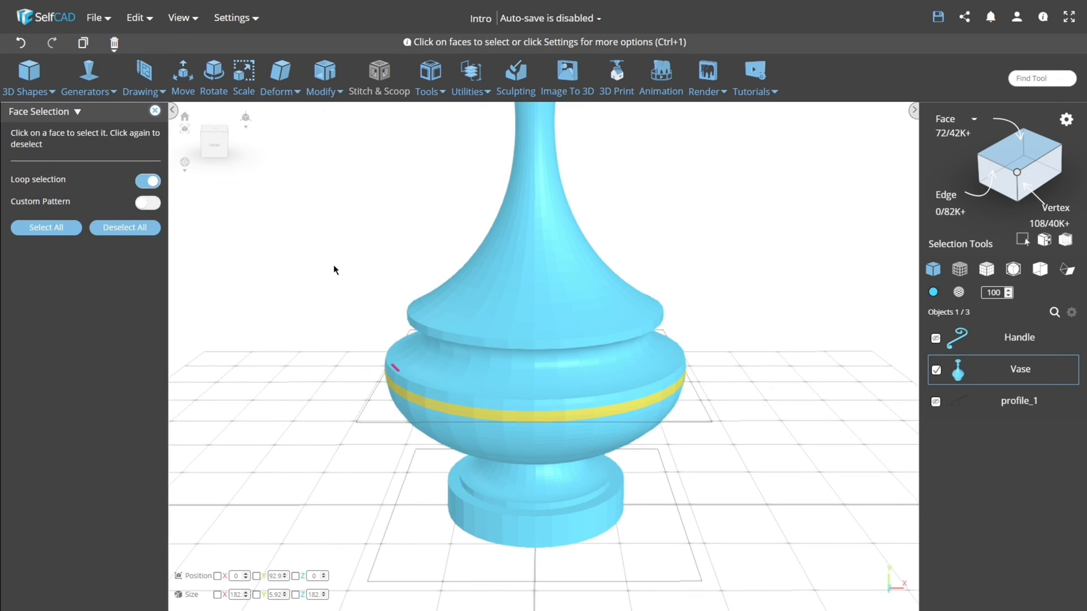
pyautogui.press('s')
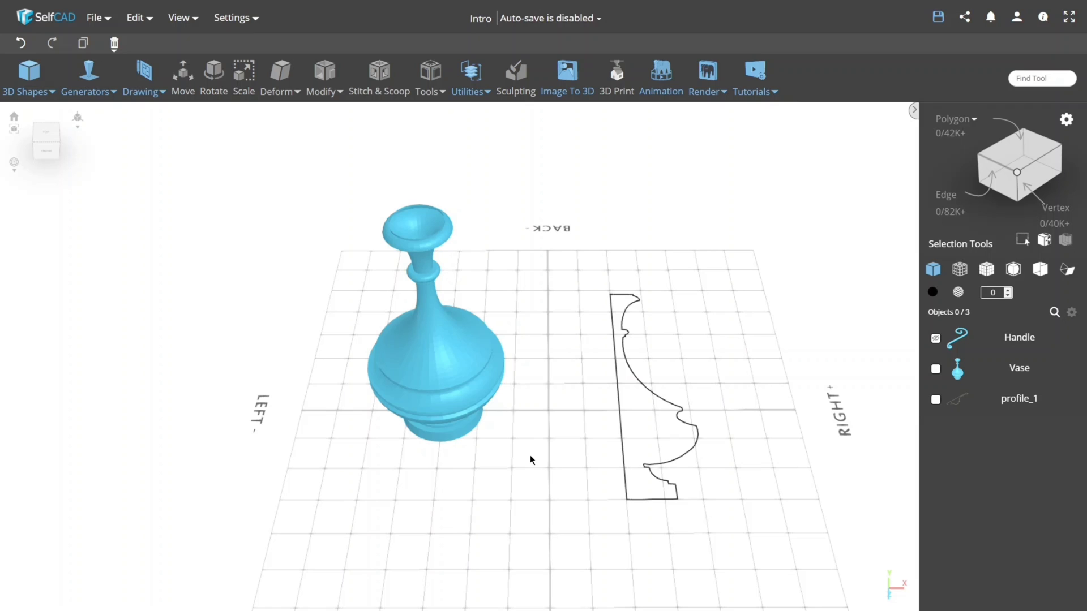
# Add wall thickness to the whole vase, preview it and apply it
pyautogui.click(469, 372)
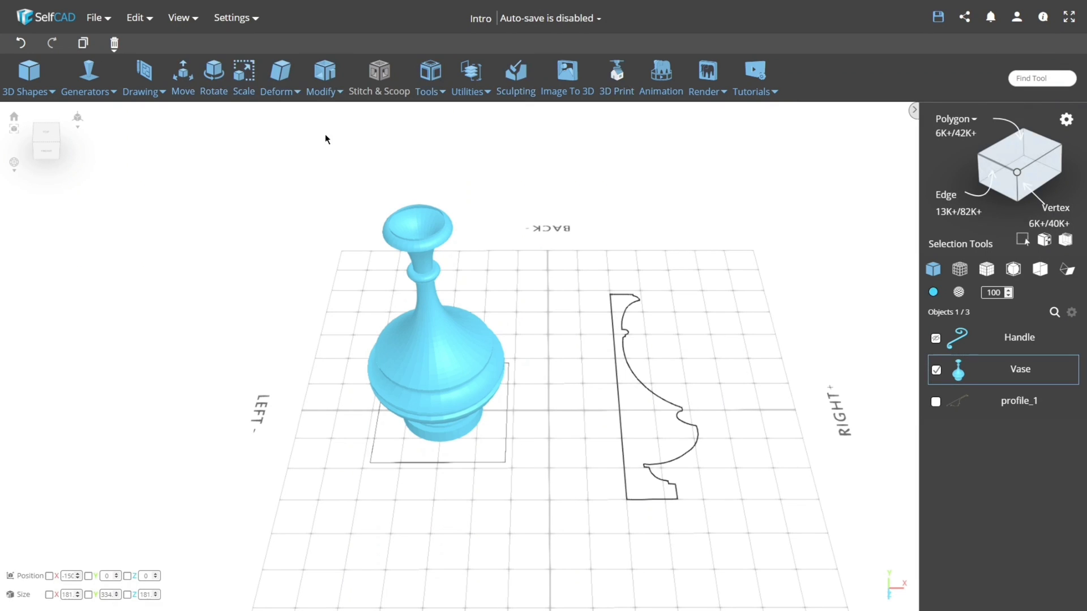
pyautogui.click(315, 90)
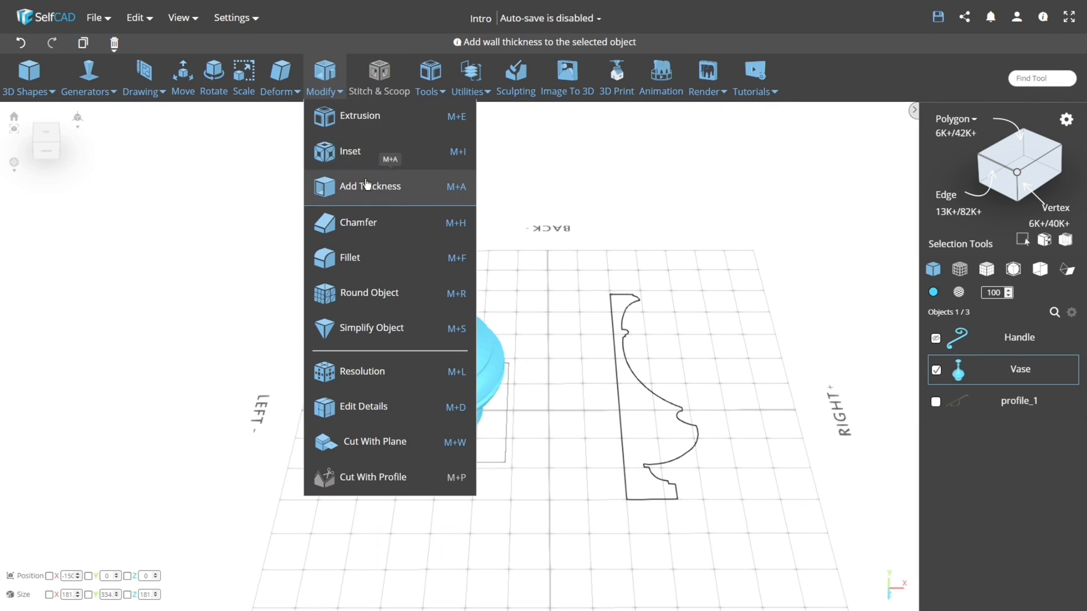
pyautogui.click(340, 186)
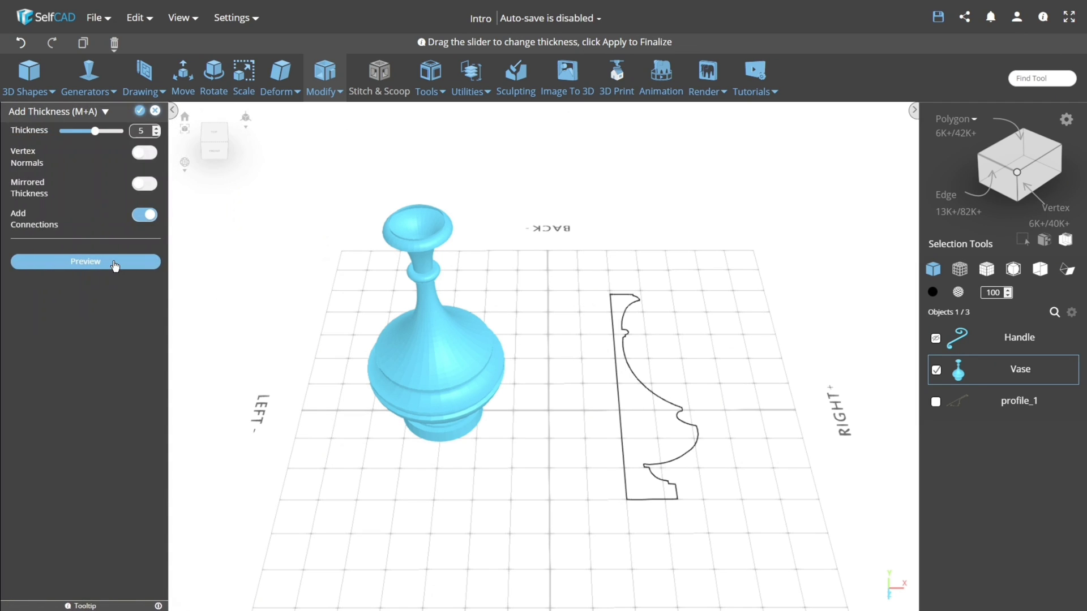
pyautogui.click(114, 261)
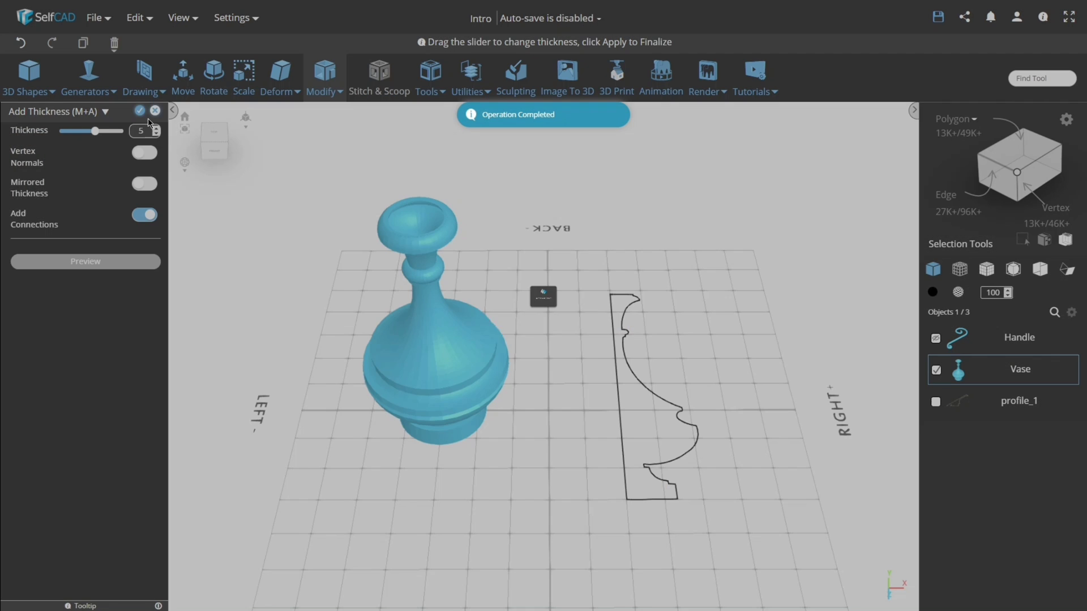
pyautogui.click(139, 112)
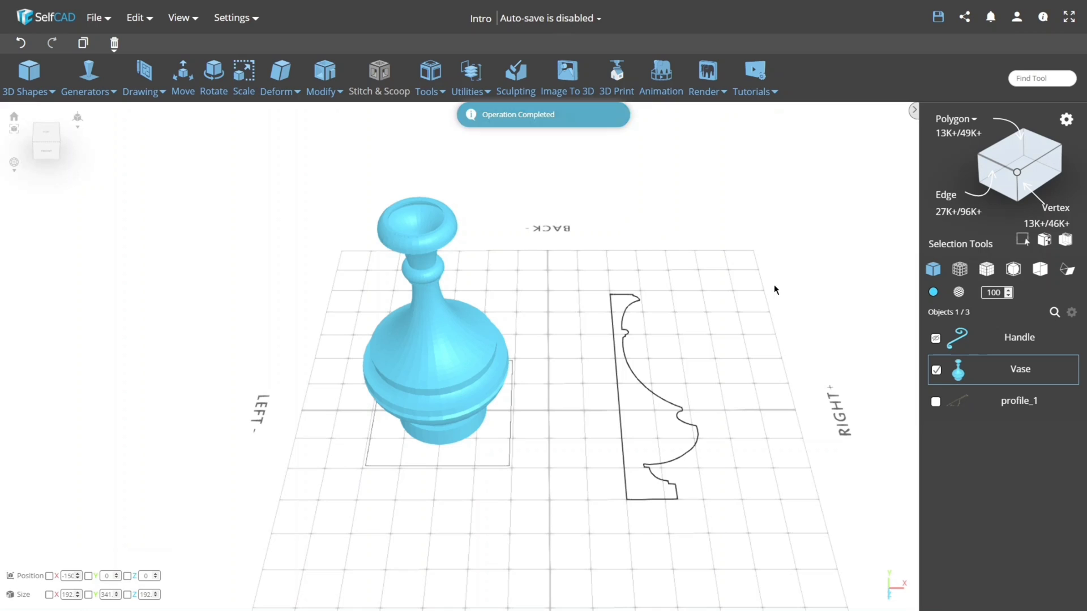
# Select the profile outline with a selection box and apply Add Thickness to it
pyautogui.click(1043, 241)
pyautogui.moveTo(595, 518); pyautogui.dragTo(751, 251)
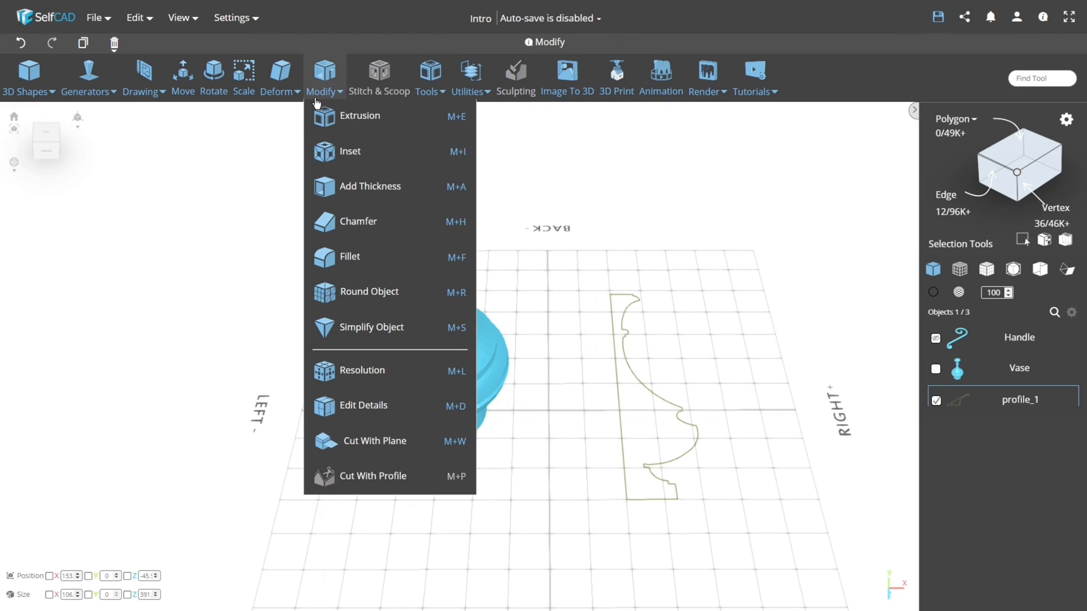
pyautogui.click(336, 185)
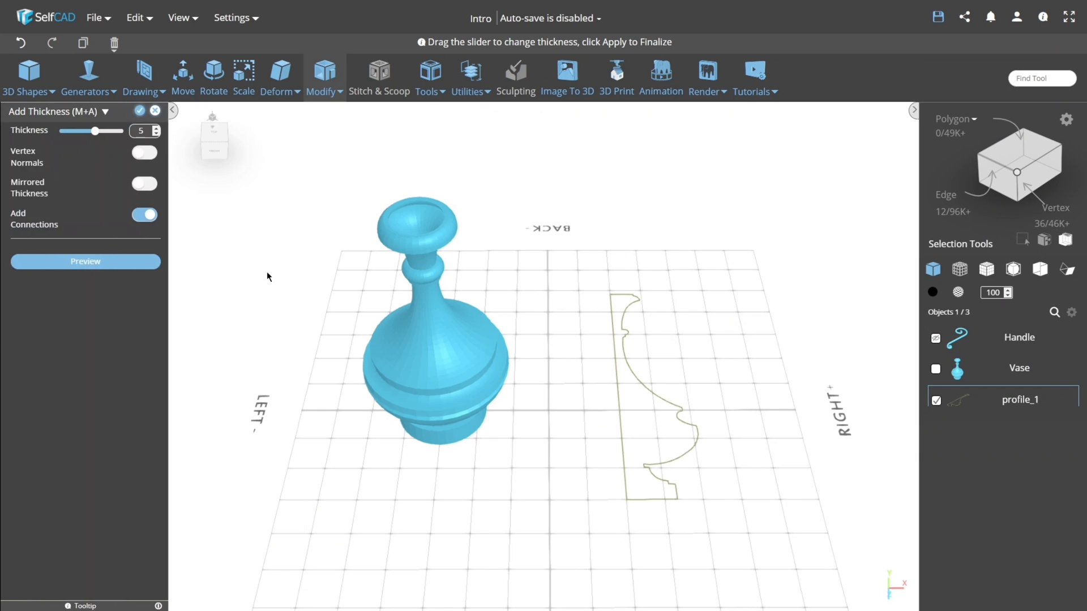
pyautogui.click(114, 265)
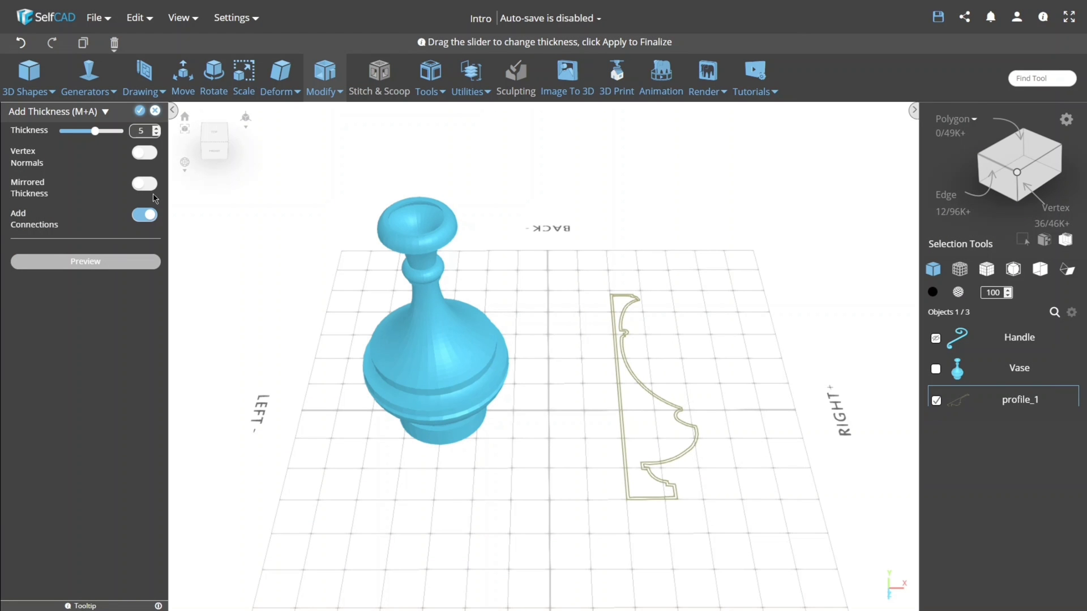
pyautogui.click(140, 111)
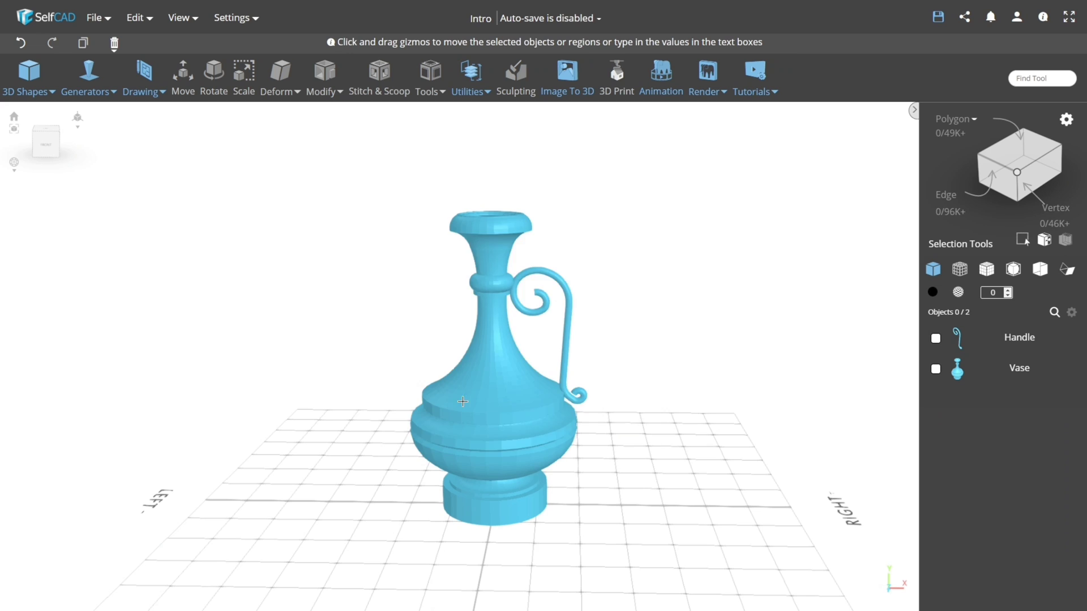
# Union the handle and vase with the B shortcut, then start Cut With Profile
pyautogui.moveTo(710, 222); pyautogui.dragTo(379, 466)
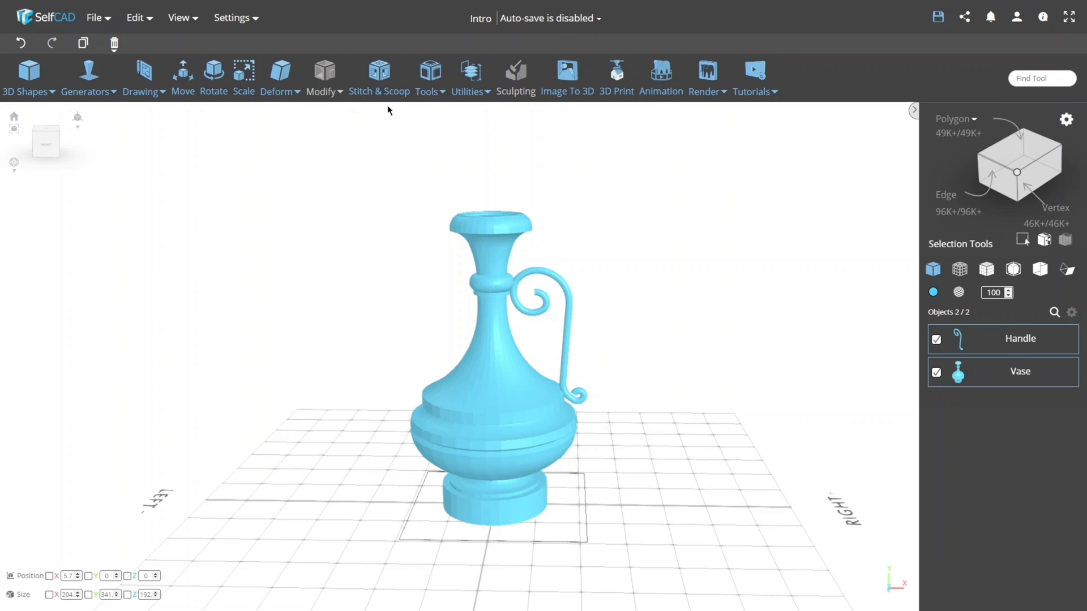
pyautogui.press('b')
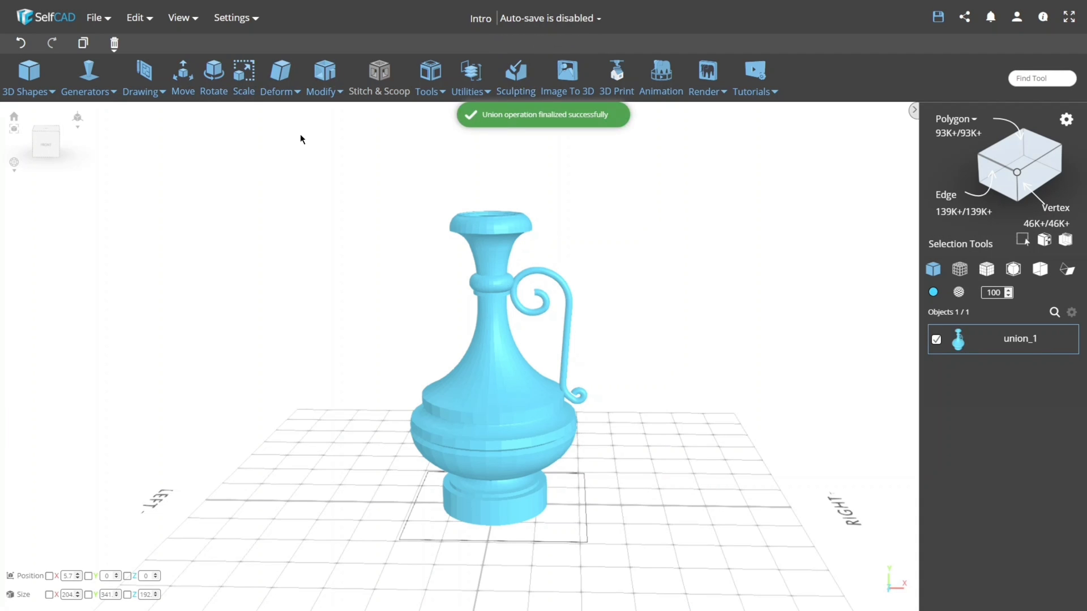
pyautogui.click(323, 81)
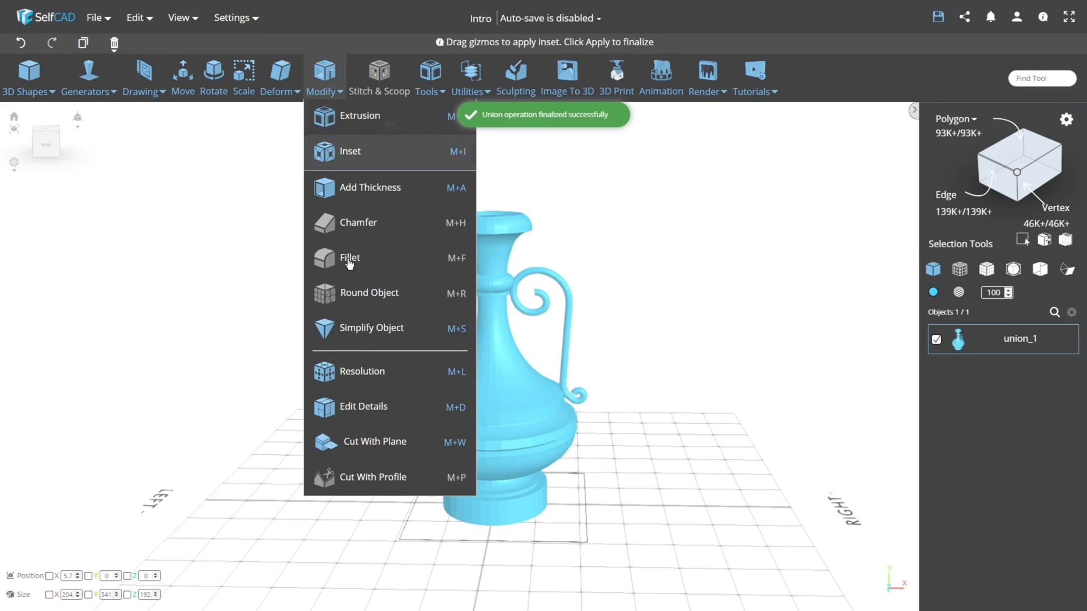
pyautogui.click(378, 483)
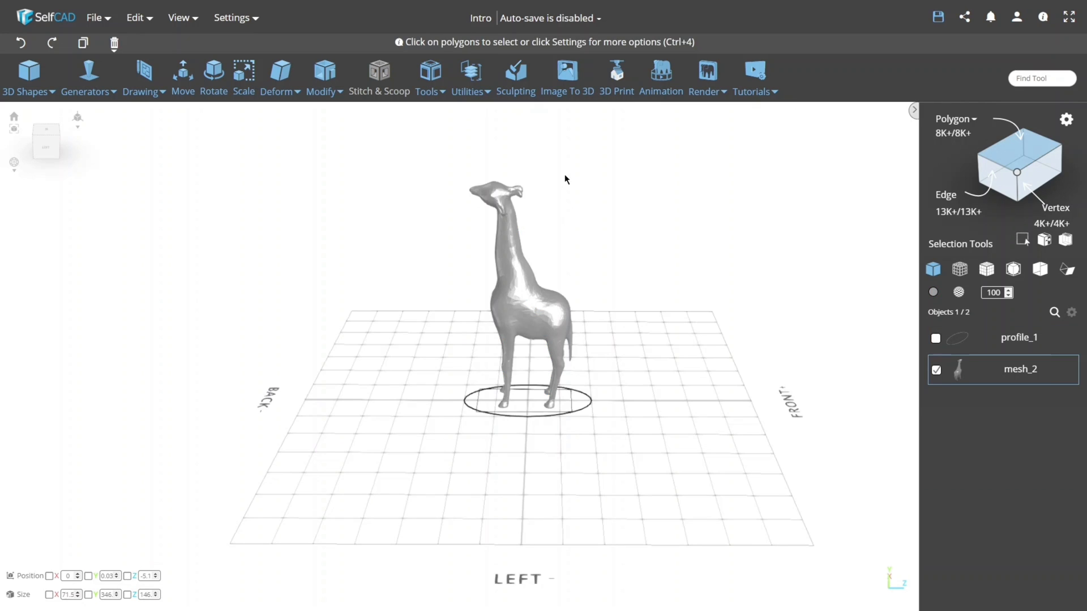
# Try changing the resolution of the giraffe's head and neck, then dismiss the warning
pyautogui.moveTo(567, 154); pyautogui.dragTo(432, 245)
pyautogui.moveTo(377, 228)
pyautogui.mouseDown(button='right')
pyautogui.moveTo(793, 234)
pyautogui.moveTo(716, 195)
pyautogui.mouseUp(button='right')
pyautogui.moveTo(677, 158); pyautogui.dragTo(507, 229)
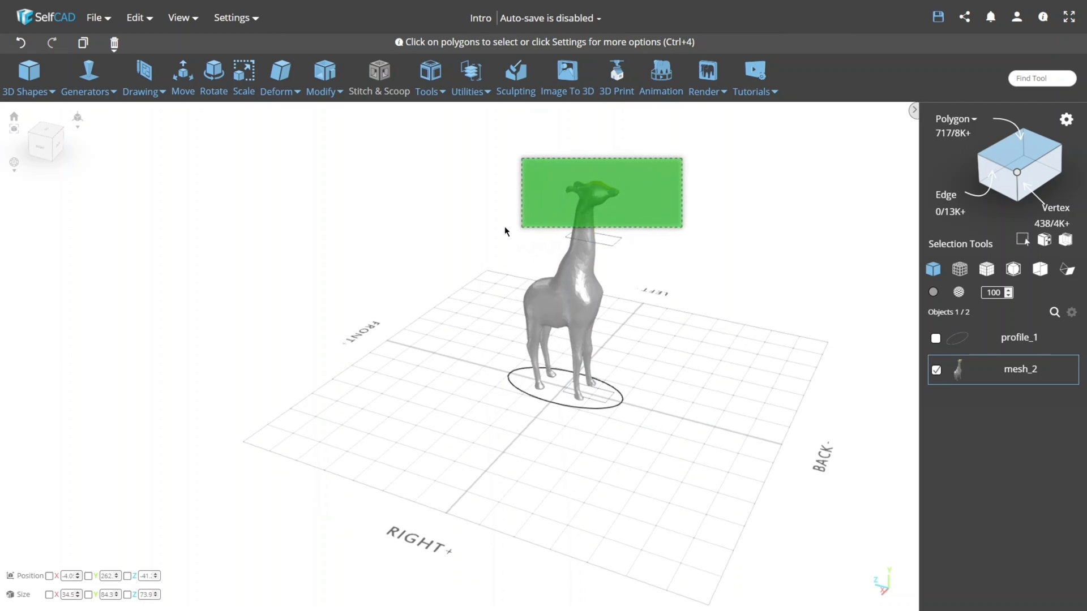
pyautogui.click(324, 96)
pyautogui.click(362, 370)
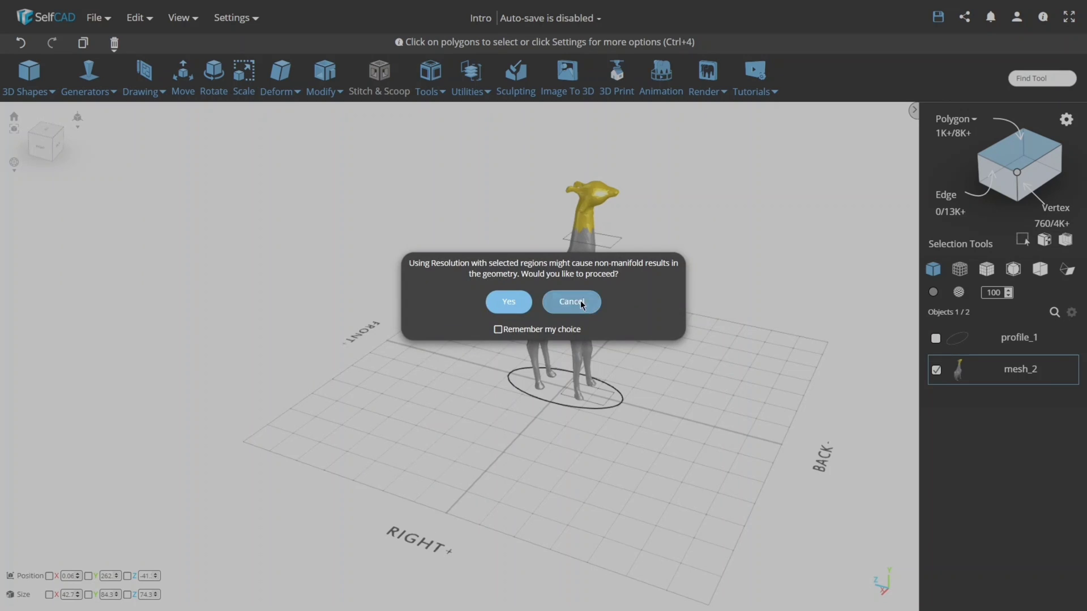
pyautogui.click(582, 304)
# Change the resolution of selected edges on ellipse profile_1 and apply it
pyautogui.click(675, 367)
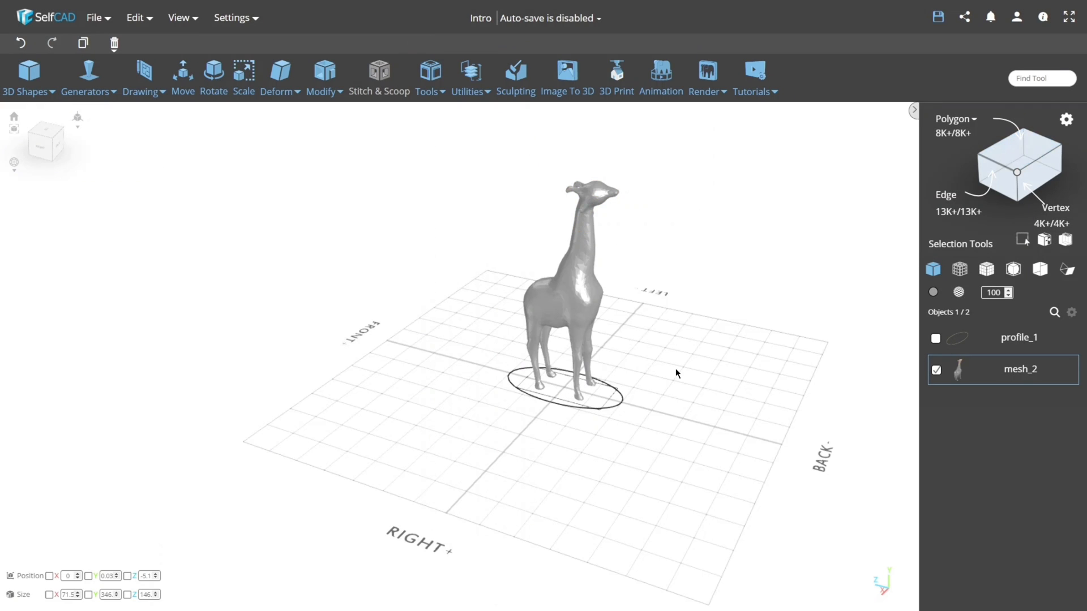
pyautogui.click(935, 340)
pyautogui.click(946, 196)
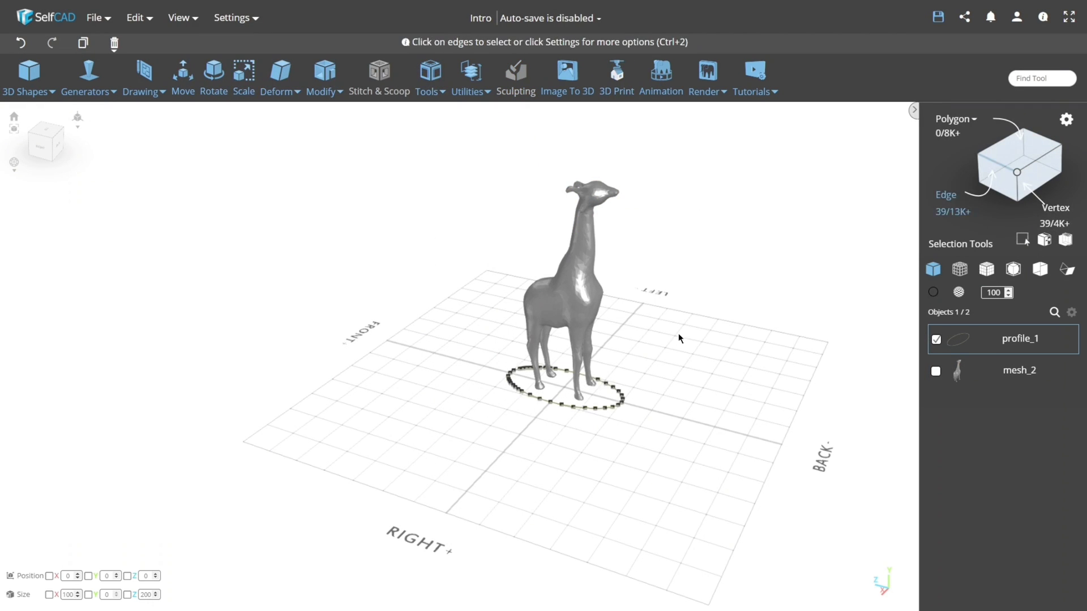
pyautogui.moveTo(676, 336); pyautogui.dragTo(590, 424)
pyautogui.moveTo(590, 424)
pyautogui.mouseDown(button='right')
pyautogui.moveTo(530, 467)
pyautogui.moveTo(446, 240)
pyautogui.mouseUp(button='right')
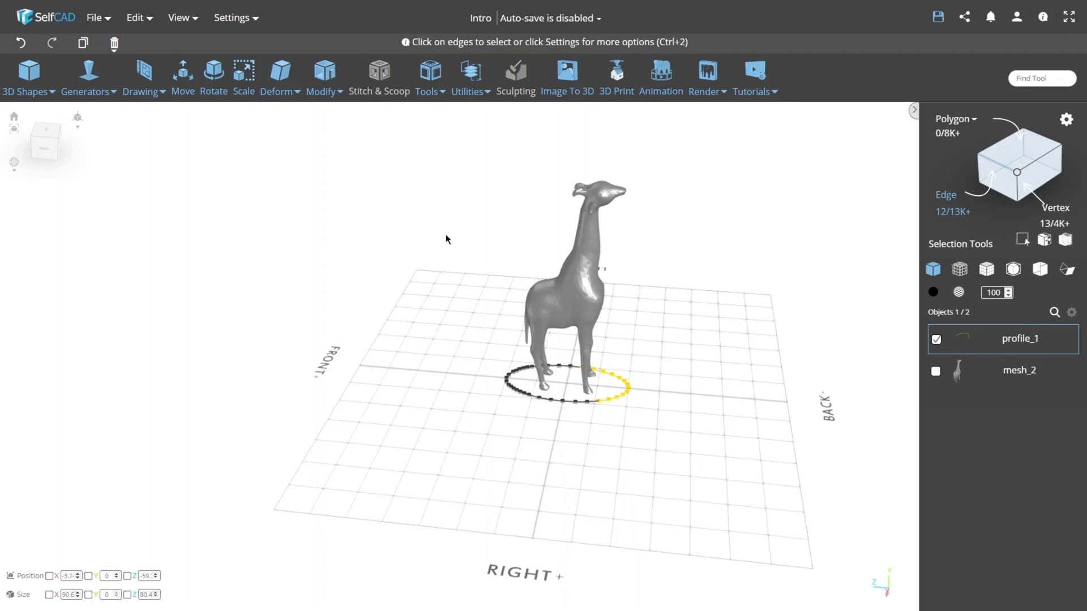
pyautogui.click(323, 91)
pyautogui.click(353, 370)
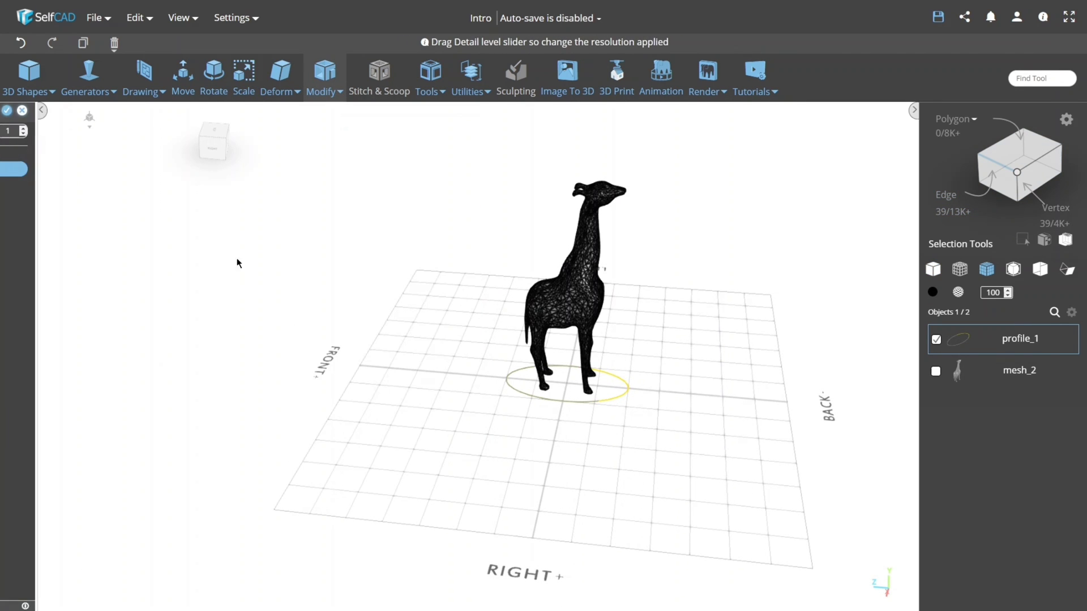
pyautogui.click(139, 112)
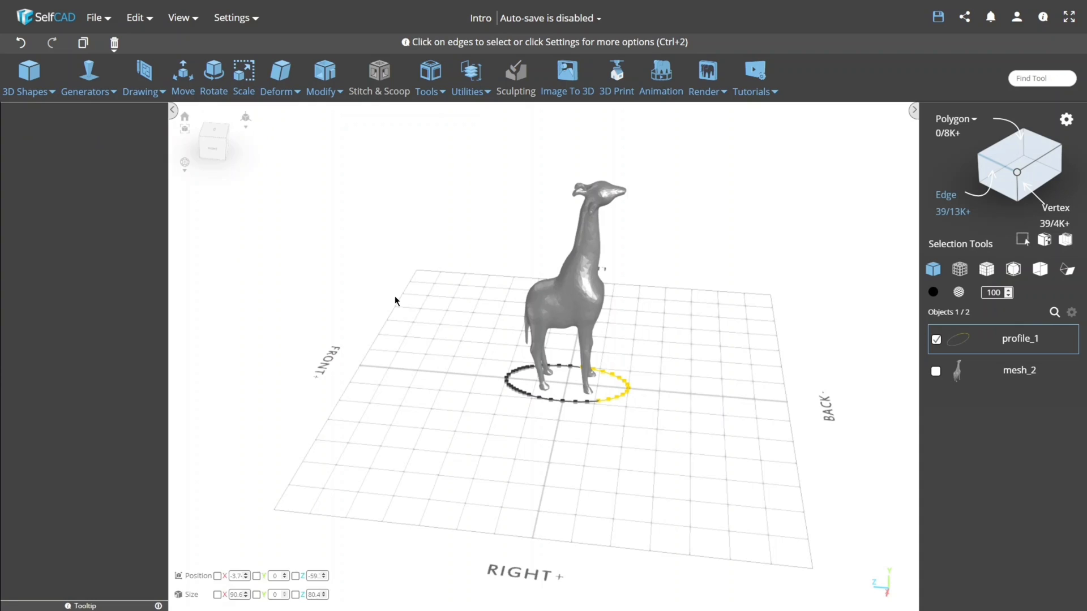
# Flip the normals of giraffe mesh_2 and start Magic Fix repair on it
pyautogui.click(742, 320)
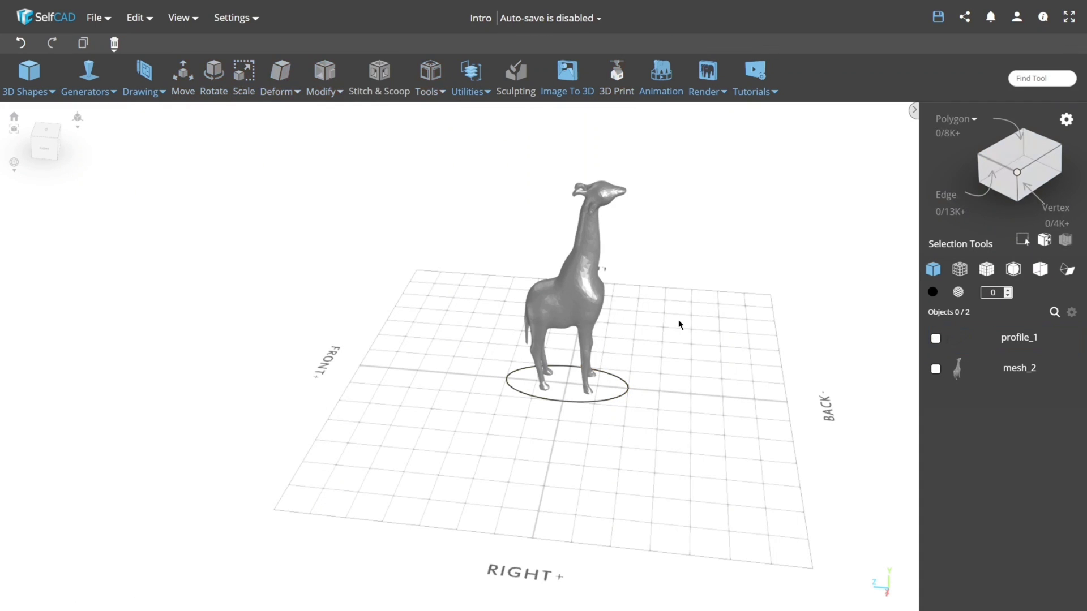
pyautogui.click(562, 298)
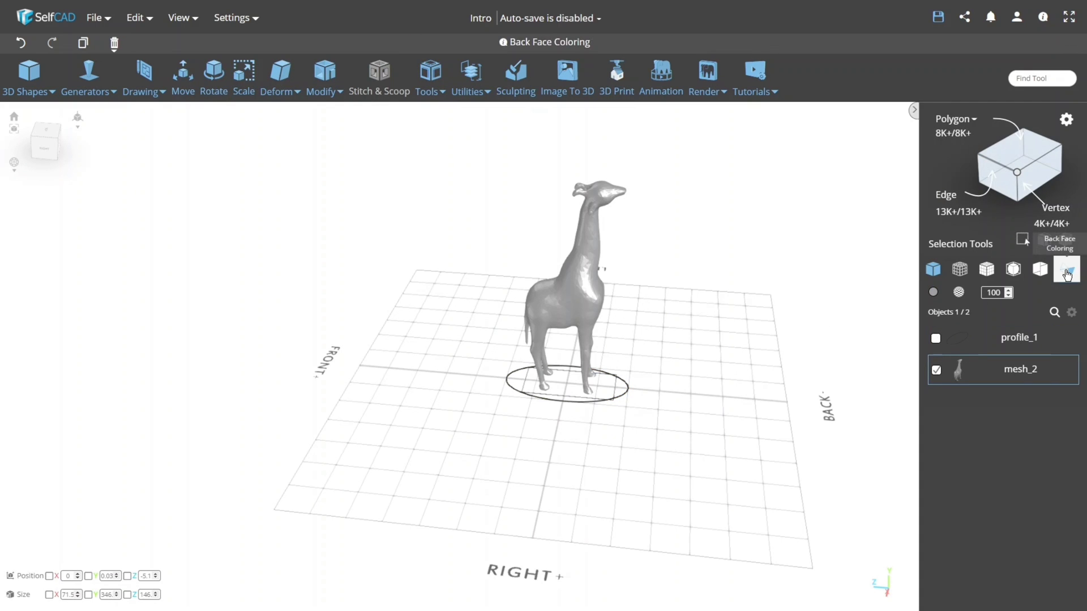
pyautogui.scroll(3, 562, 388)
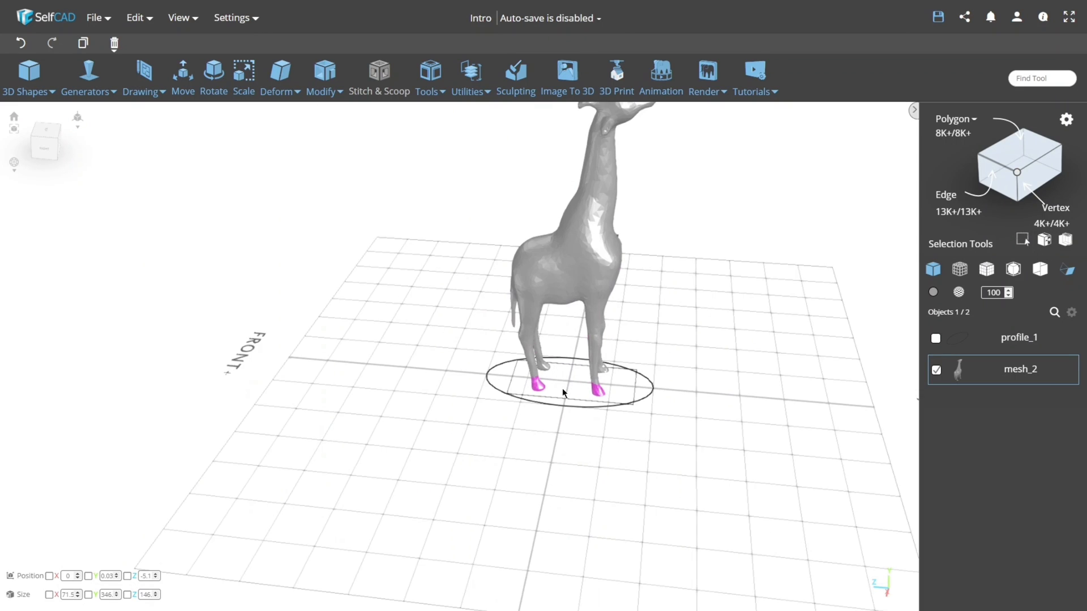
pyautogui.scroll(2, 562, 388)
pyautogui.click(473, 85)
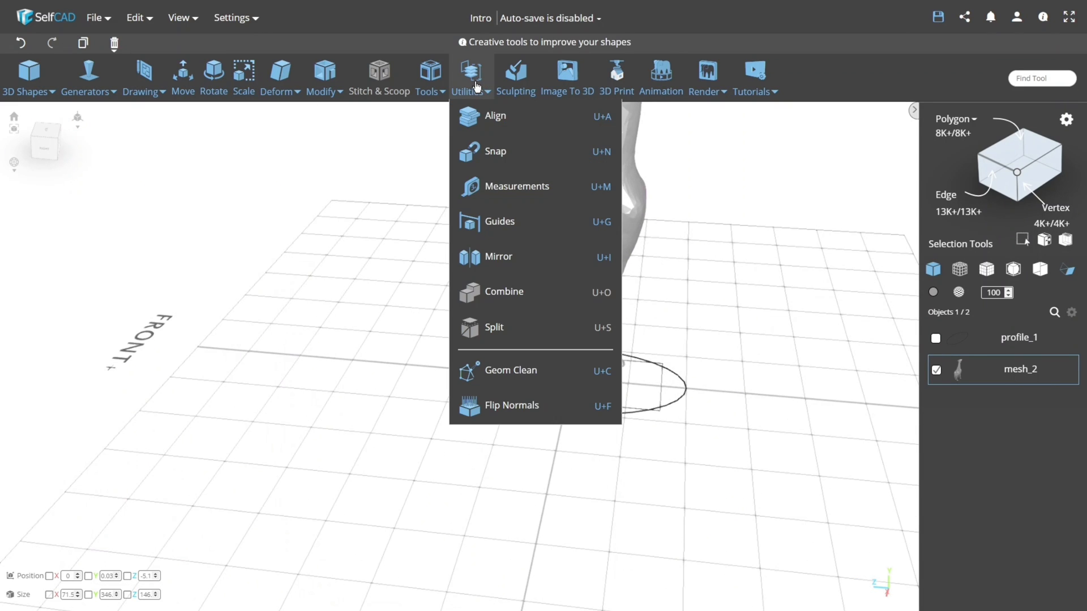
pyautogui.click(512, 408)
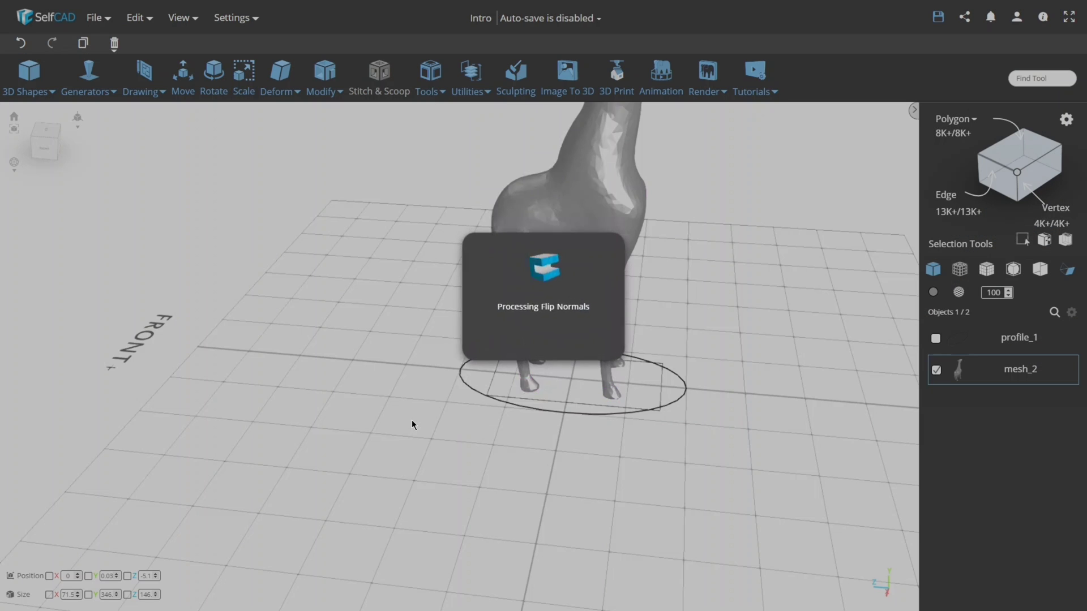
pyautogui.scroll(-5, 705, 306)
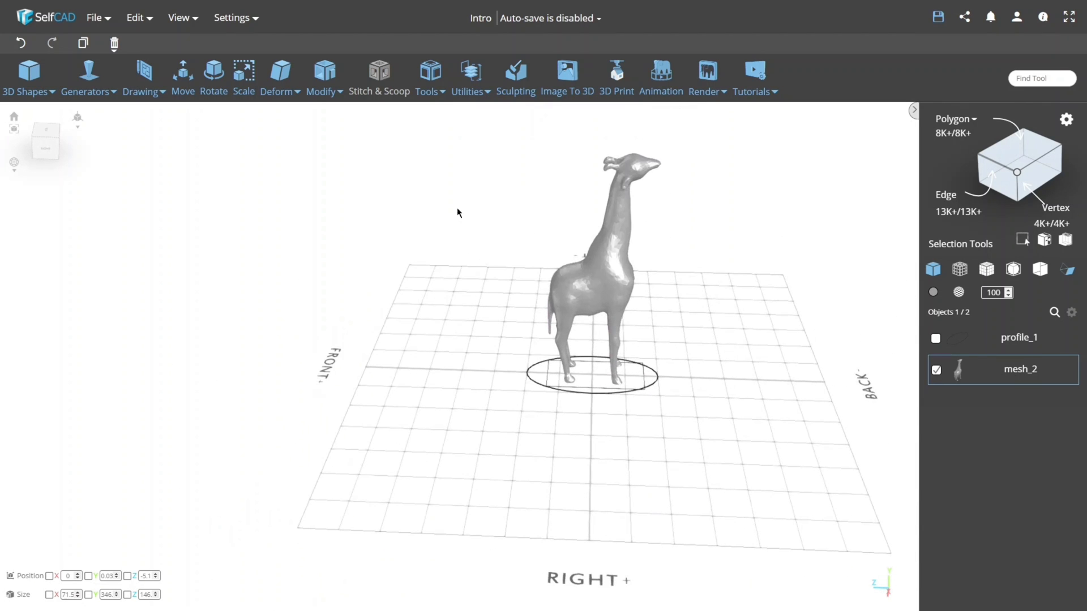
pyautogui.click(429, 80)
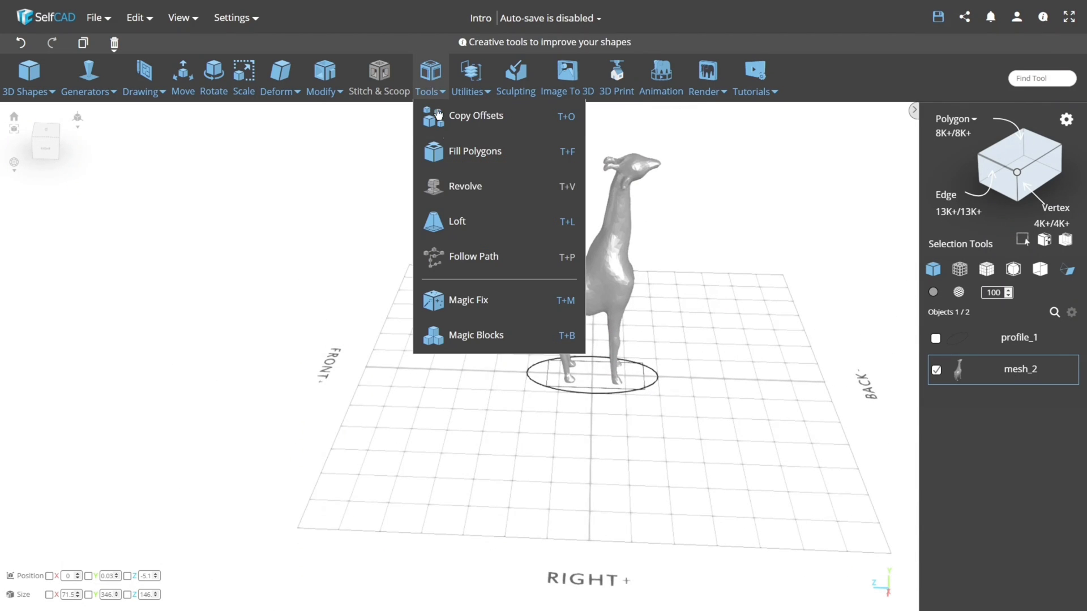
pyautogui.click(470, 302)
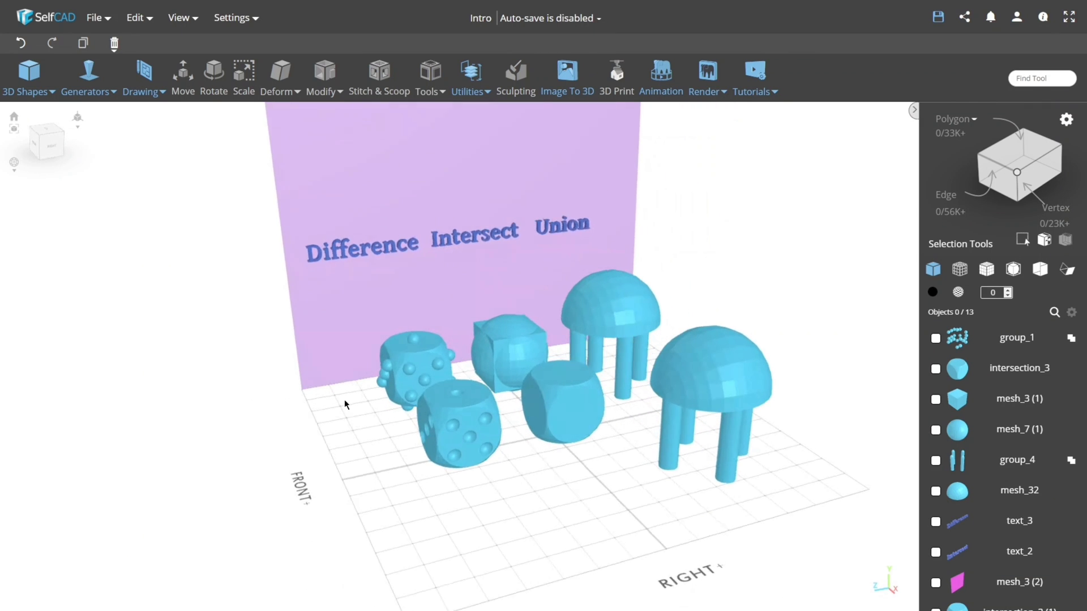
# Subtract the group_1 bumps from the bumpy die using Difference in Stitch & Scoop
pyautogui.click(397, 357)
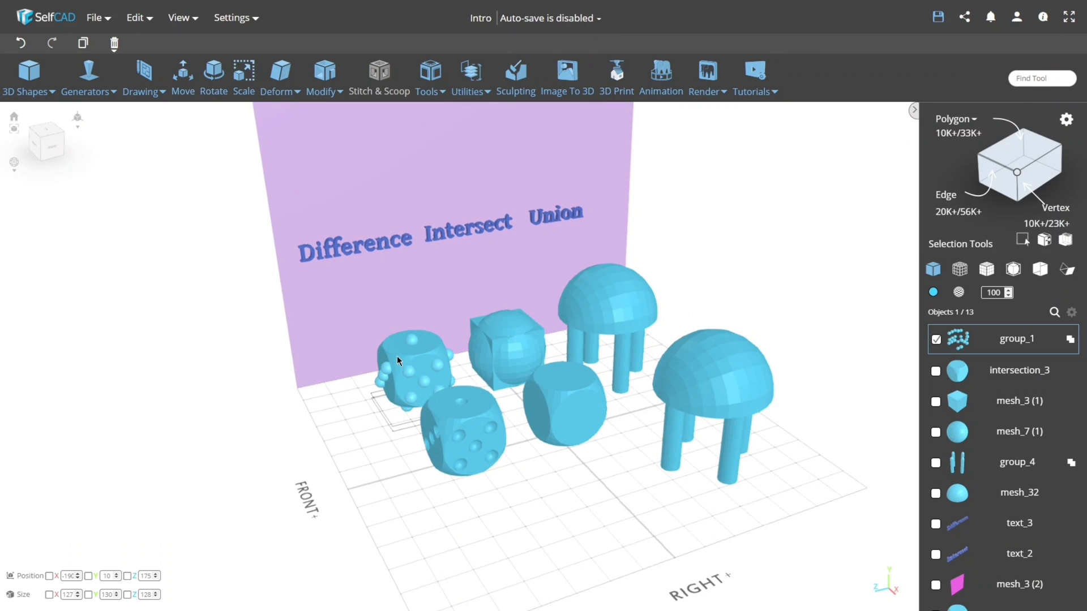
pyautogui.click(378, 90)
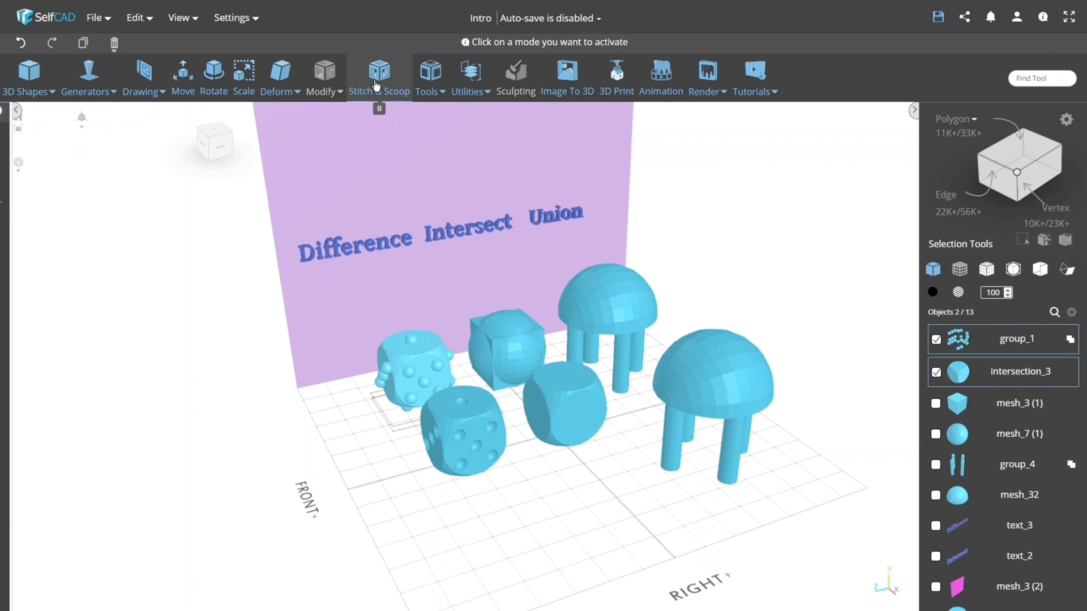
pyautogui.click(83, 148)
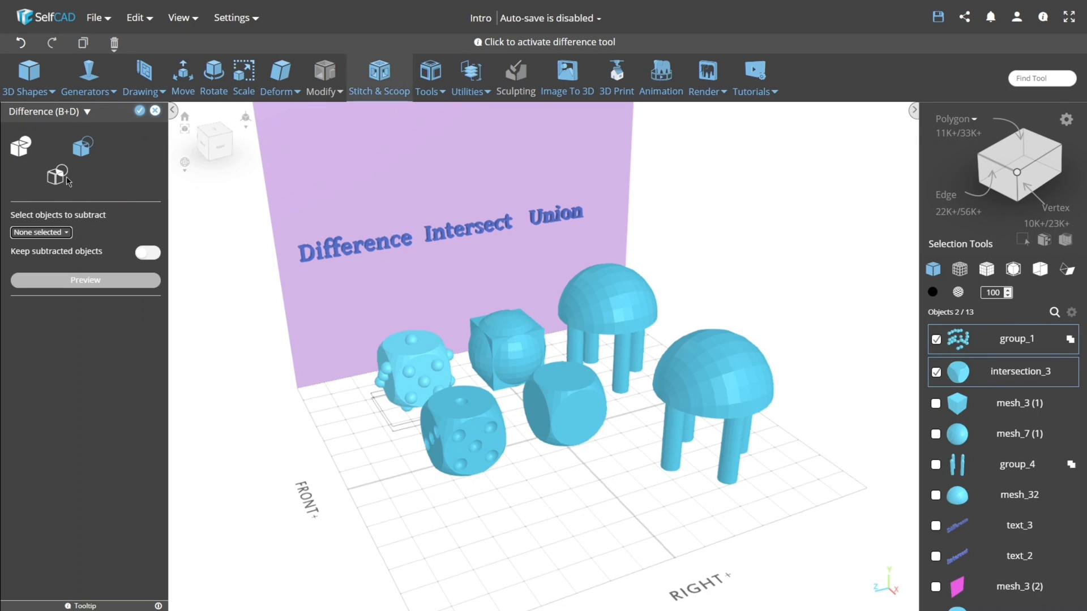
pyautogui.click(37, 231)
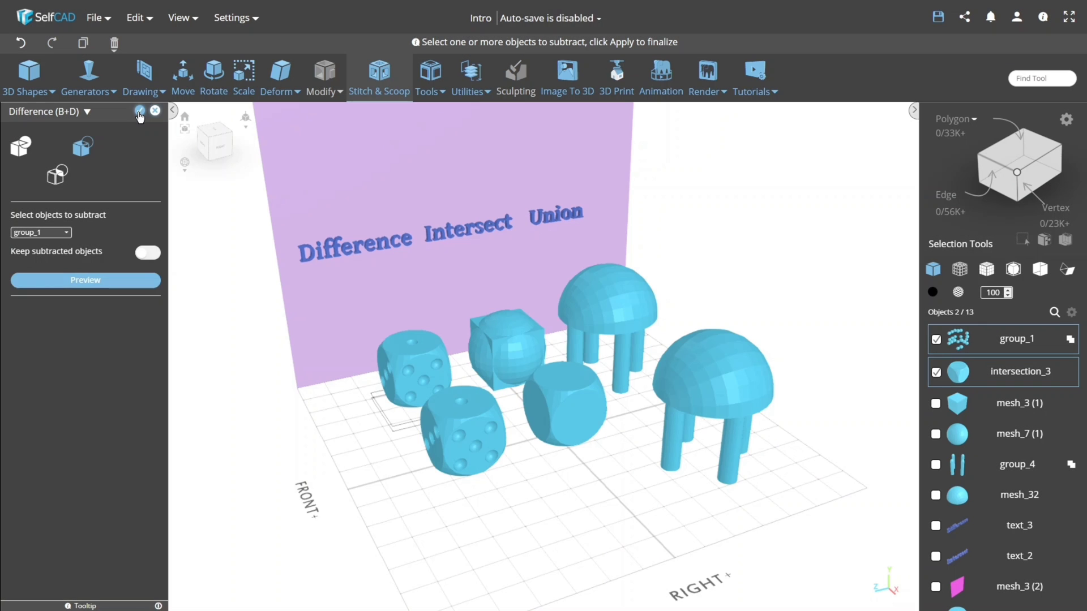
pyautogui.click(138, 112)
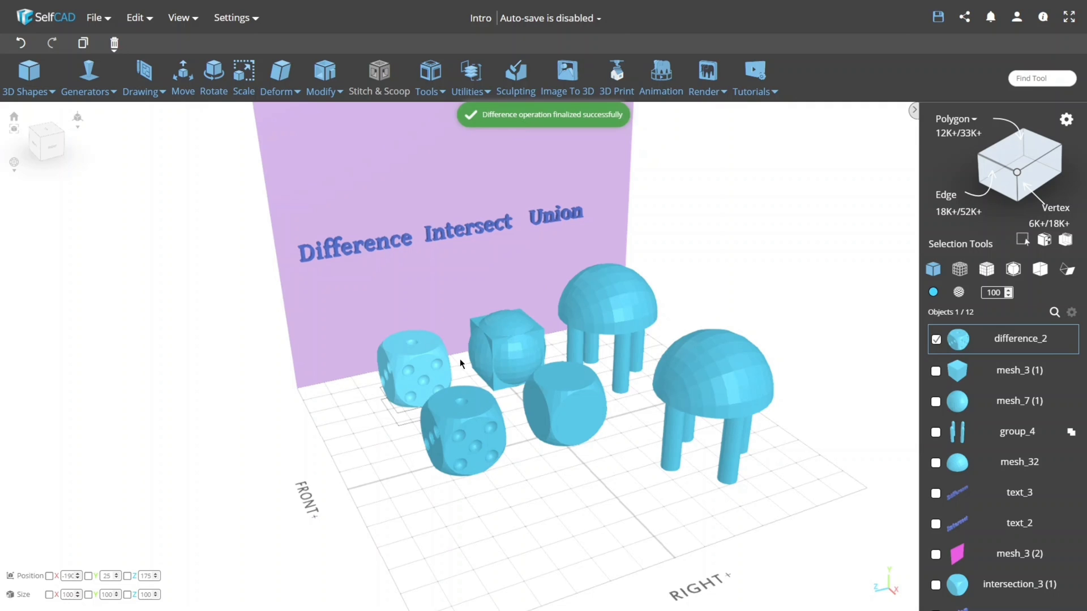
pyautogui.click(460, 360)
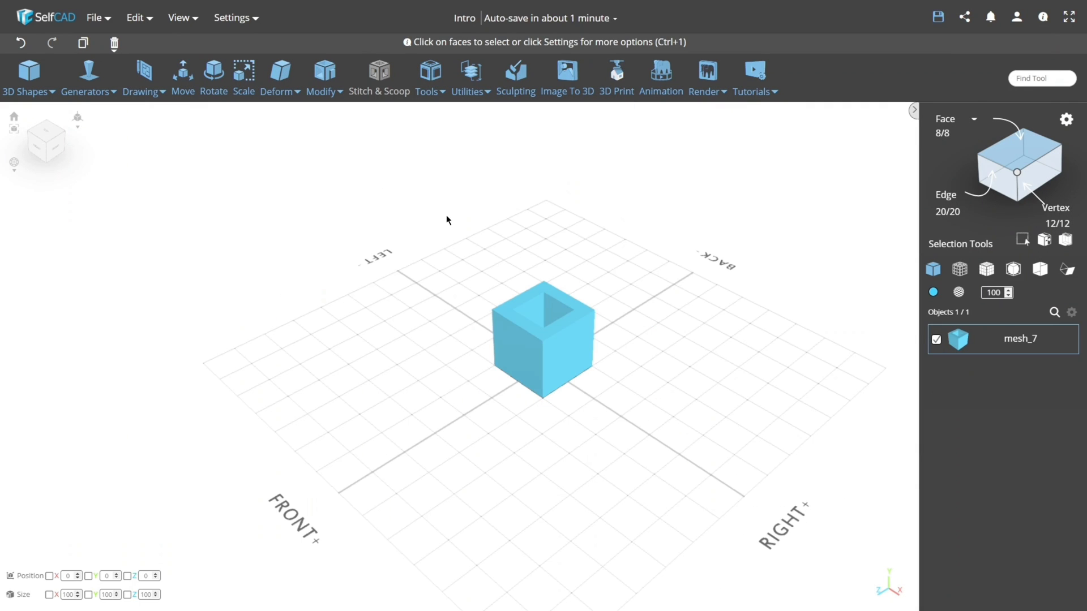
# Test filling the cube's open top, then undo it so the top stays open
pyautogui.moveTo(446, 215)
pyautogui.mouseDown()
pyautogui.moveTo(444, 126)
pyautogui.moveTo(431, 213)
pyautogui.mouseUp()
pyautogui.click(430, 81)
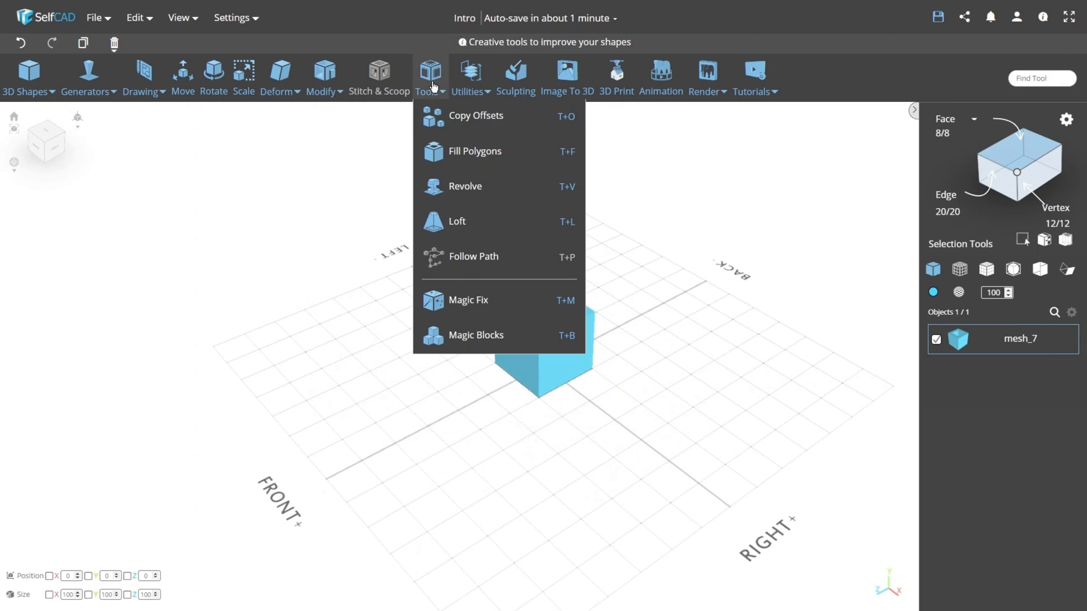
pyautogui.click(455, 147)
pyautogui.click(142, 112)
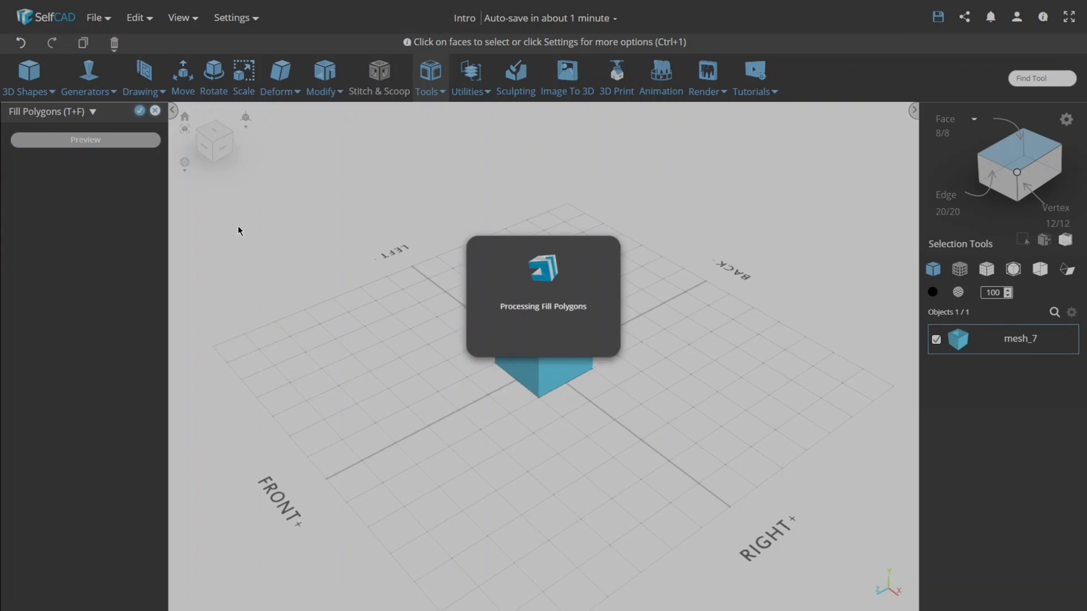
pyautogui.moveTo(341, 318)
pyautogui.mouseDown()
pyautogui.moveTo(336, 348)
pyautogui.moveTo(119, 195)
pyautogui.mouseUp()
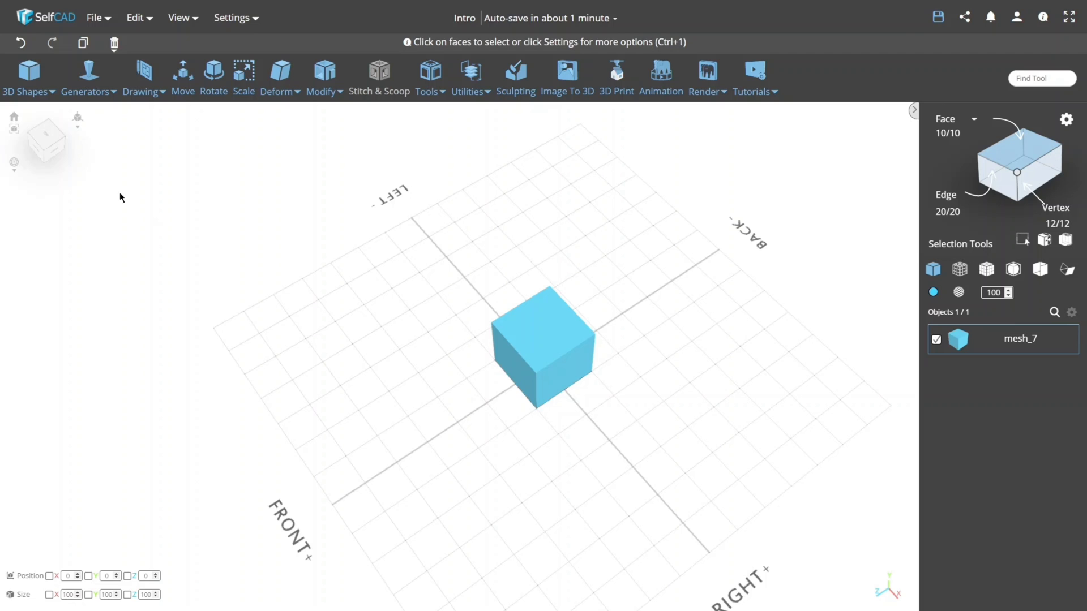
pyautogui.click(20, 43)
# Give the open cube's walls thickness 3, then switch to vertex selection
pyautogui.click(326, 89)
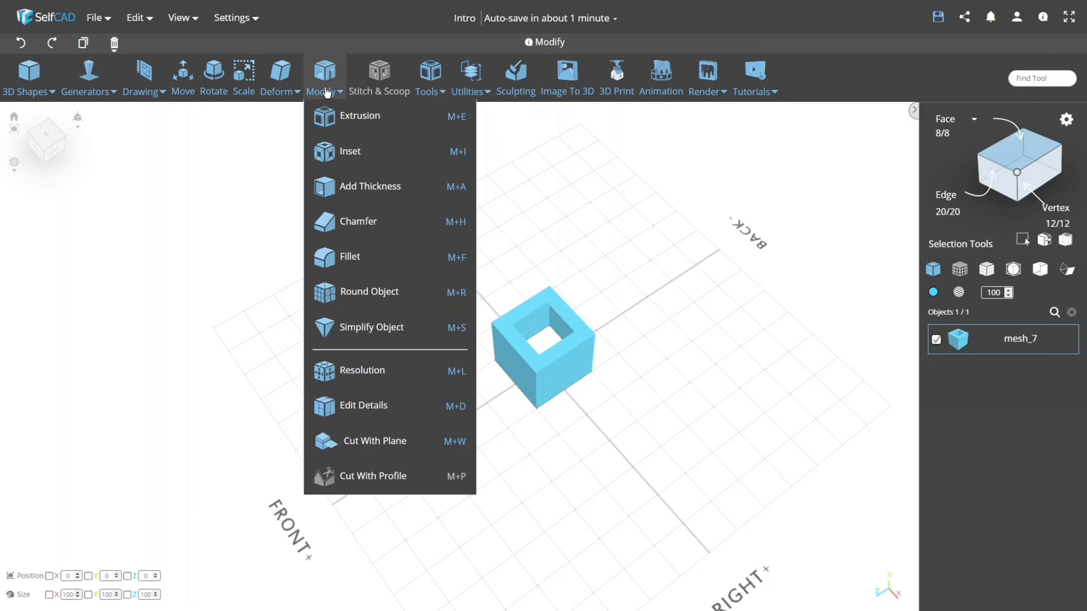
pyautogui.click(359, 185)
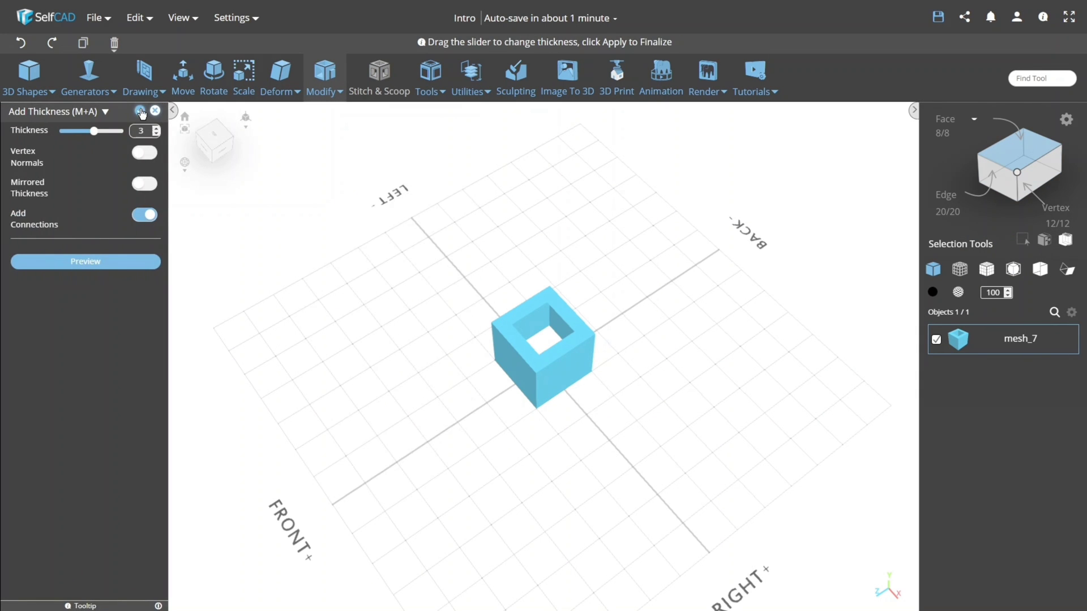
pyautogui.click(141, 113)
pyautogui.moveTo(384, 337)
pyautogui.mouseDown()
pyautogui.moveTo(394, 274)
pyautogui.moveTo(435, 192)
pyautogui.moveTo(387, 252)
pyautogui.moveTo(393, 317)
pyautogui.mouseUp()
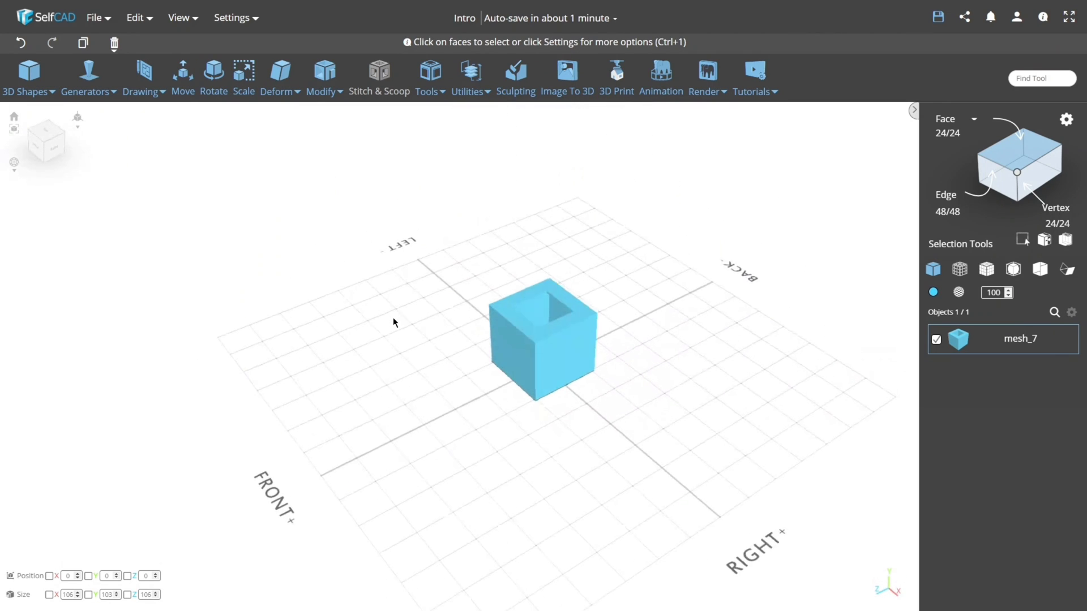
pyautogui.click(1057, 214)
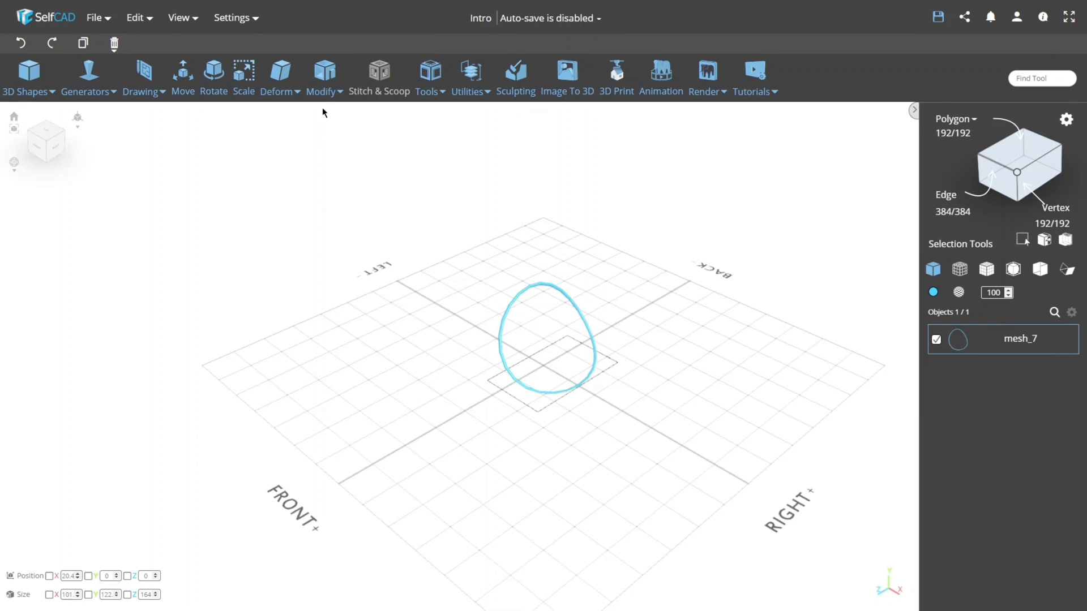
# Make 20 Copy Offsets copies of the egg ring, rotated with Y at 100
pyautogui.click(324, 72)
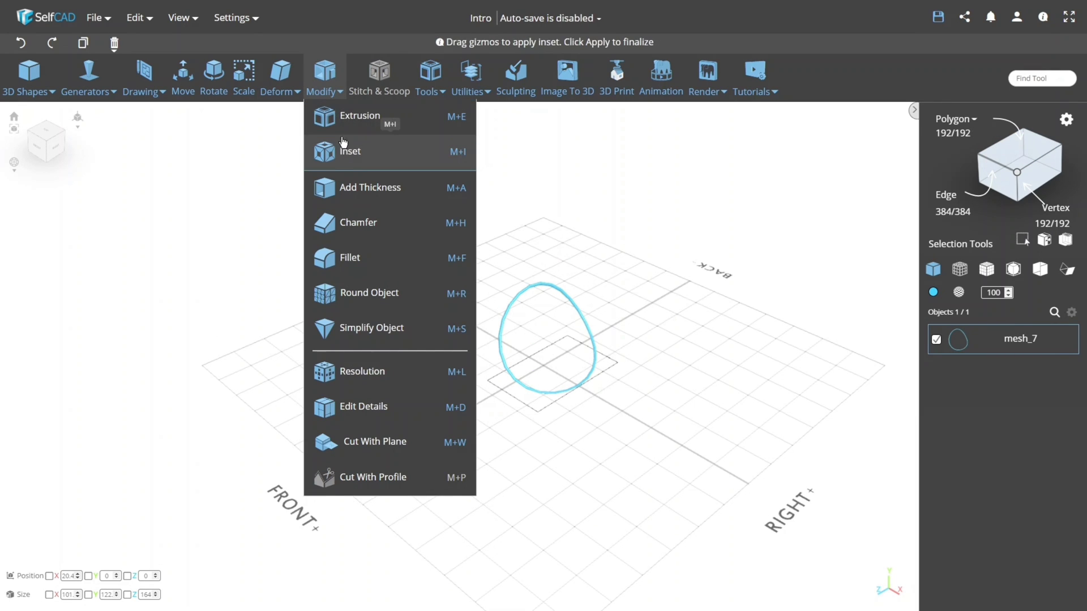
pyautogui.click(430, 85)
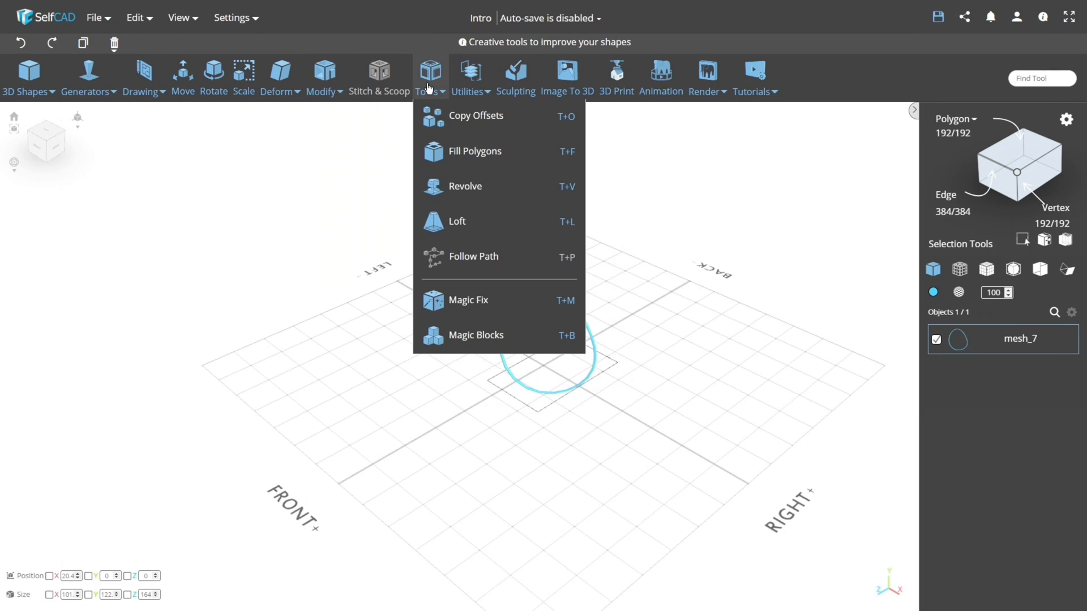
pyautogui.click(447, 119)
pyautogui.click(46, 148)
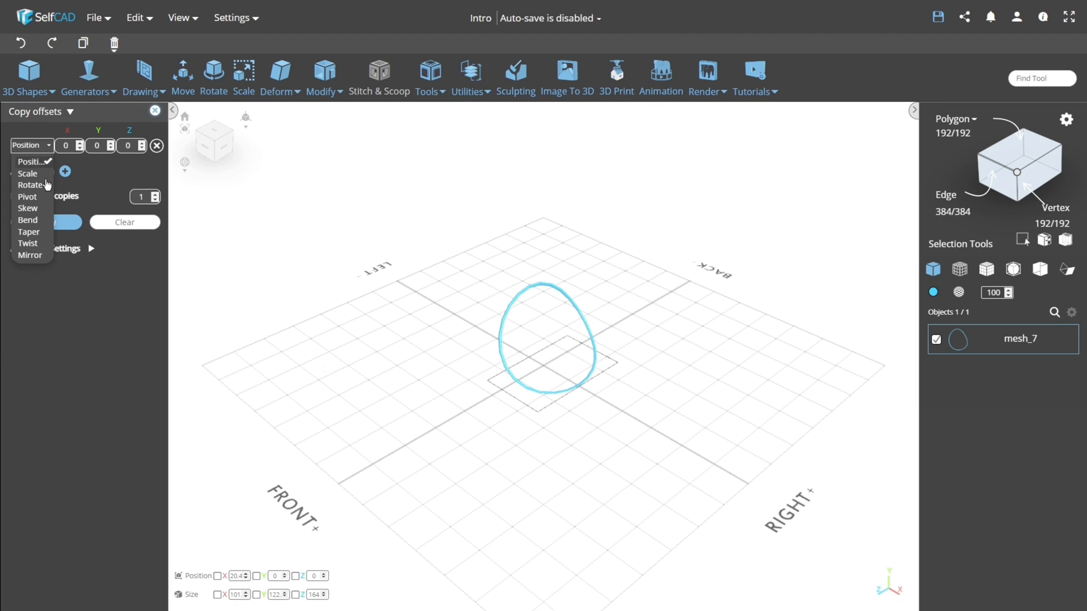
pyautogui.click(43, 186)
pyautogui.click(89, 148)
pyautogui.write('100')
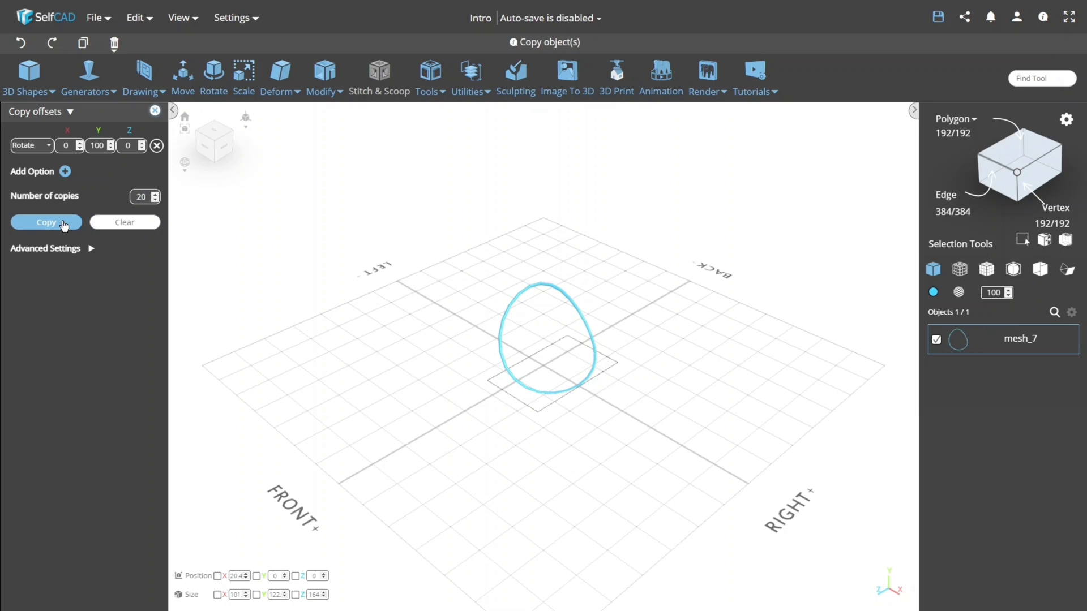
pyautogui.click(64, 225)
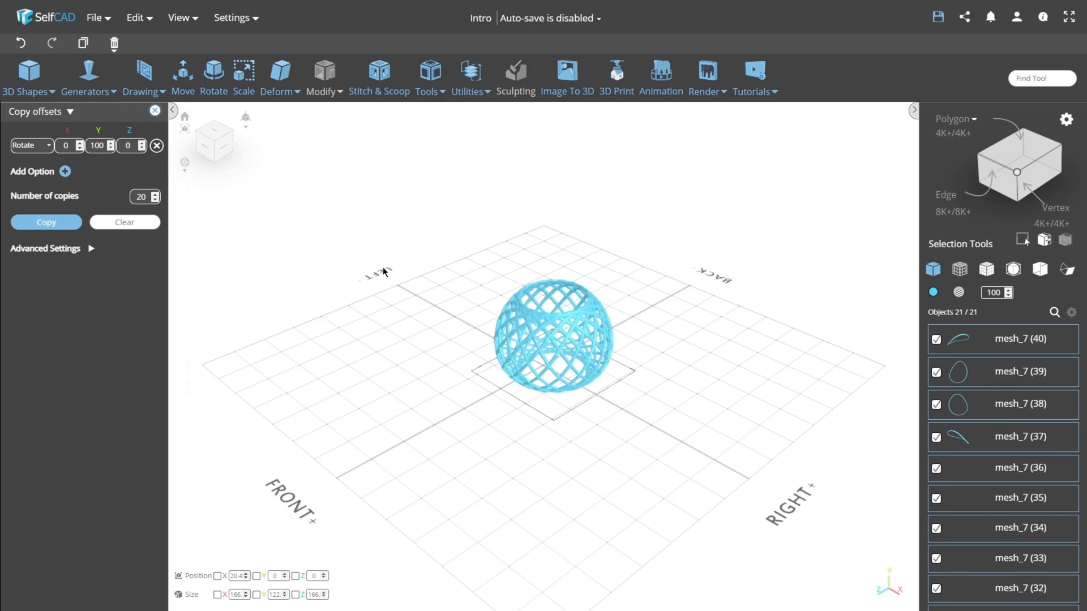
pyautogui.moveTo(383, 276)
pyautogui.mouseDown()
pyautogui.moveTo(468, 259)
pyautogui.moveTo(602, 265)
pyautogui.moveTo(628, 351)
pyautogui.moveTo(632, 340)
pyautogui.mouseUp()
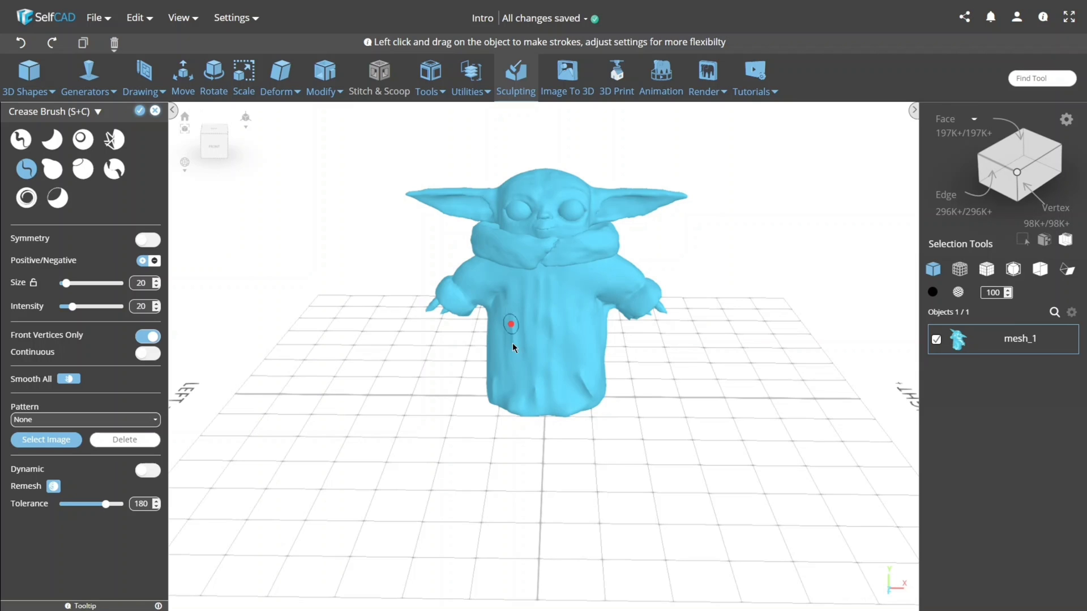
# Orbit around the Baby Yoda figure to view it from several sides
pyautogui.moveTo(640, 381); pyautogui.dragTo(589, 380)
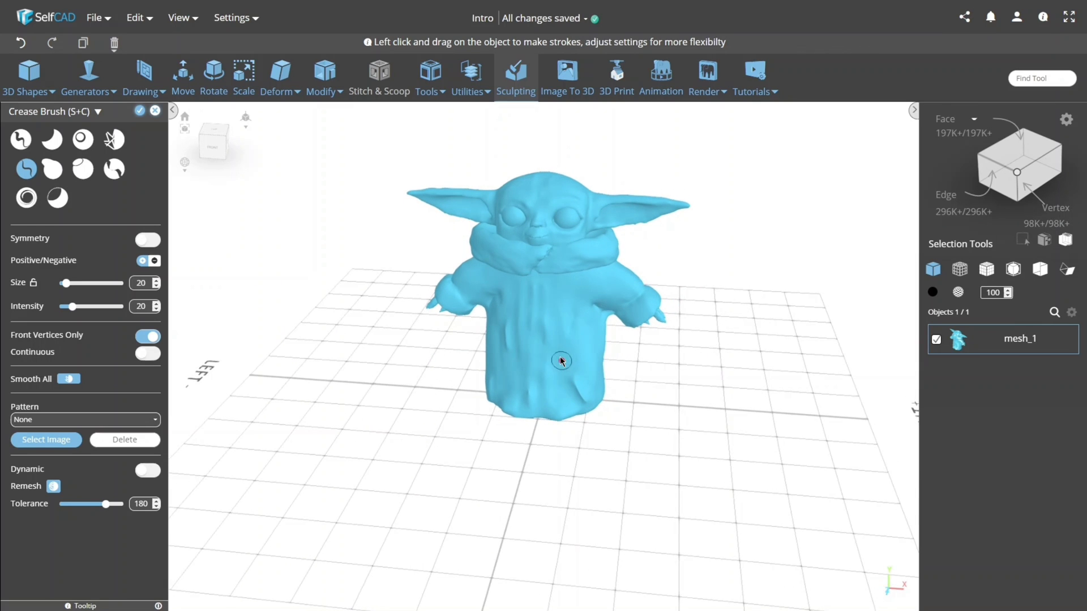
pyautogui.moveTo(665, 374); pyautogui.dragTo(587, 327)
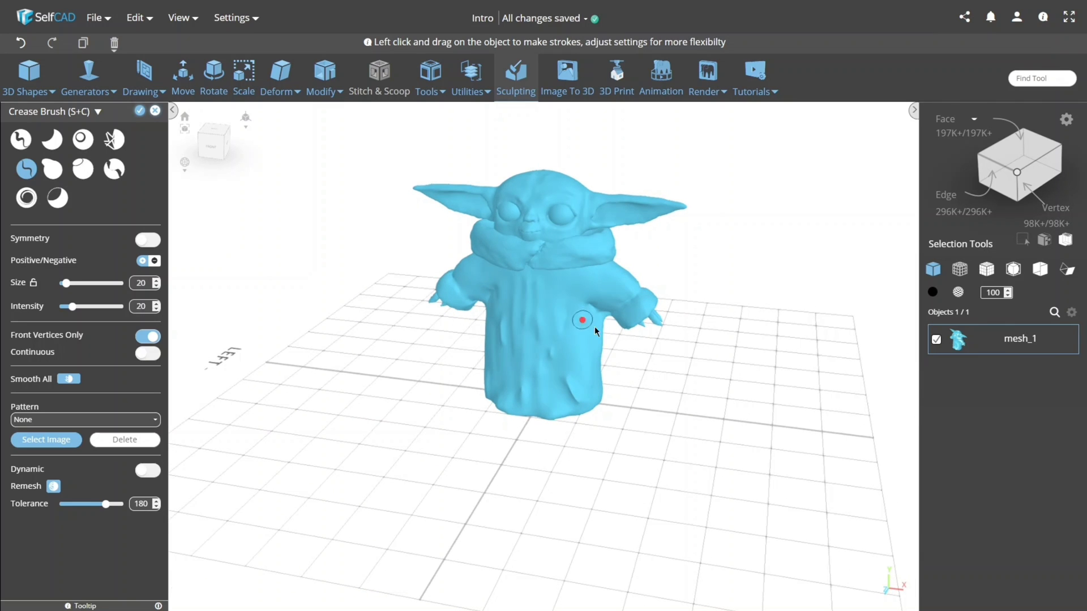
pyautogui.moveTo(663, 366); pyautogui.dragTo(609, 303)
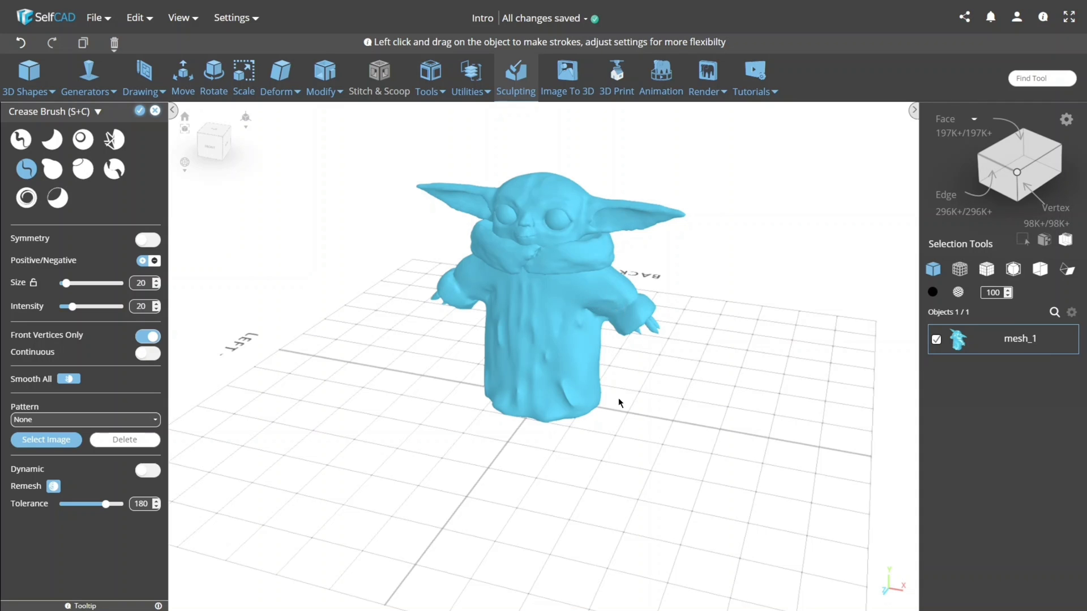
pyautogui.moveTo(618, 397)
pyautogui.mouseDown()
pyautogui.moveTo(668, 384)
pyautogui.moveTo(629, 425)
pyautogui.moveTo(695, 451)
pyautogui.mouseUp()
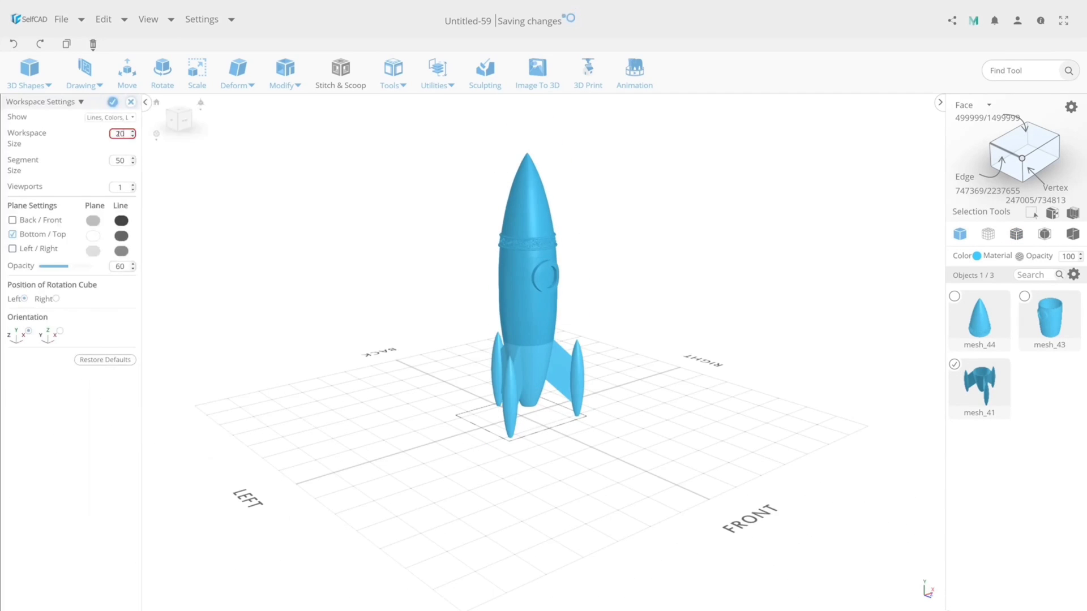
pyautogui.click(925, 589)
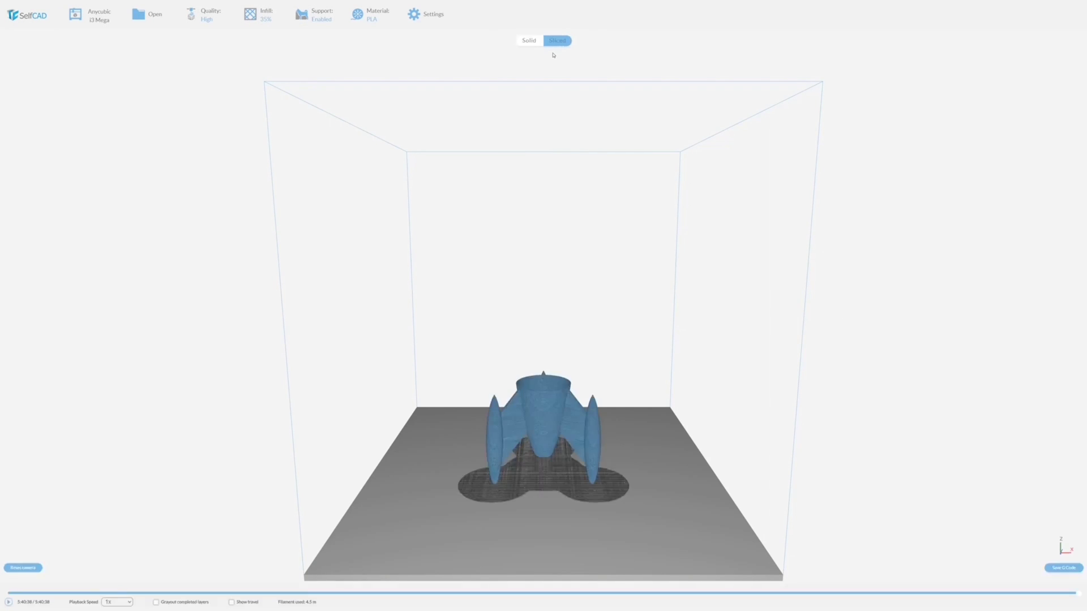
# Slice the rocket parts, replay the print preview at 1000x, and open Adhesion settings
pyautogui.moveTo(636, 446); pyautogui.dragTo(703, 420)
pyautogui.click(9, 603)
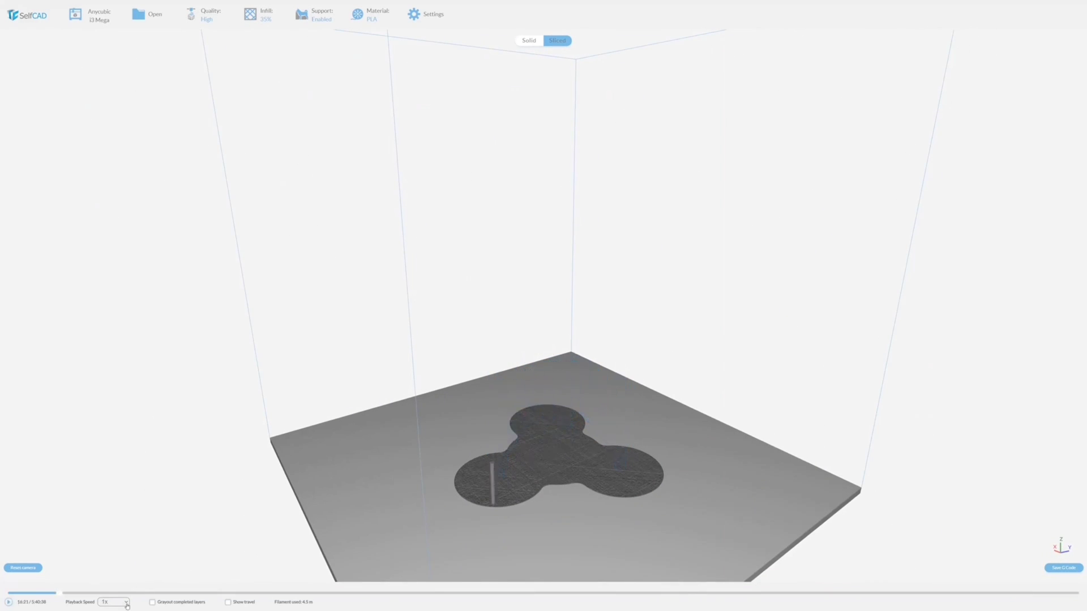
pyautogui.click(117, 603)
pyautogui.click(81, 575)
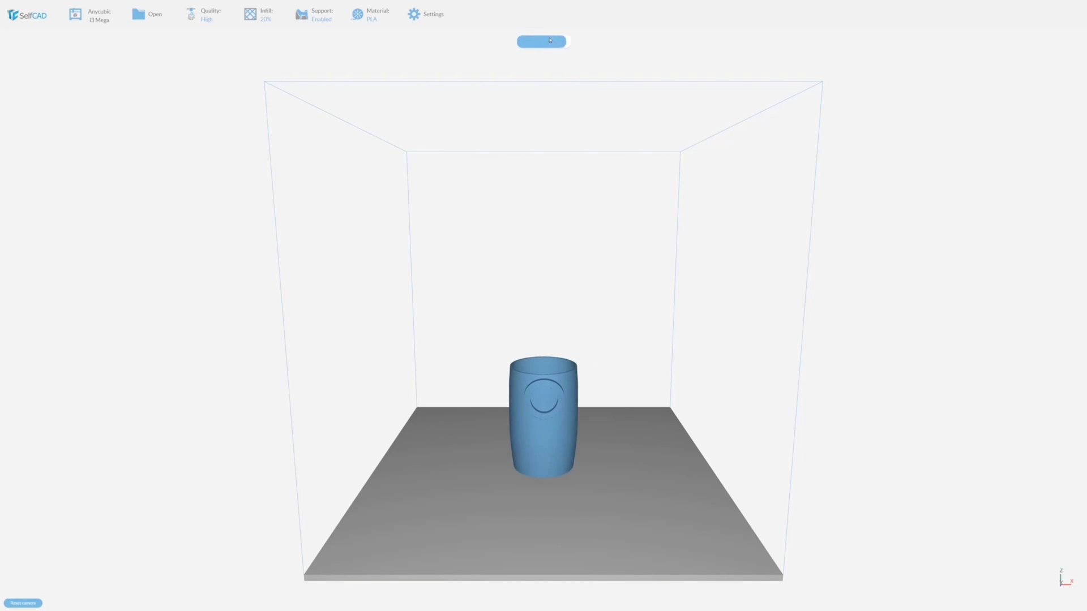
pyautogui.click(549, 40)
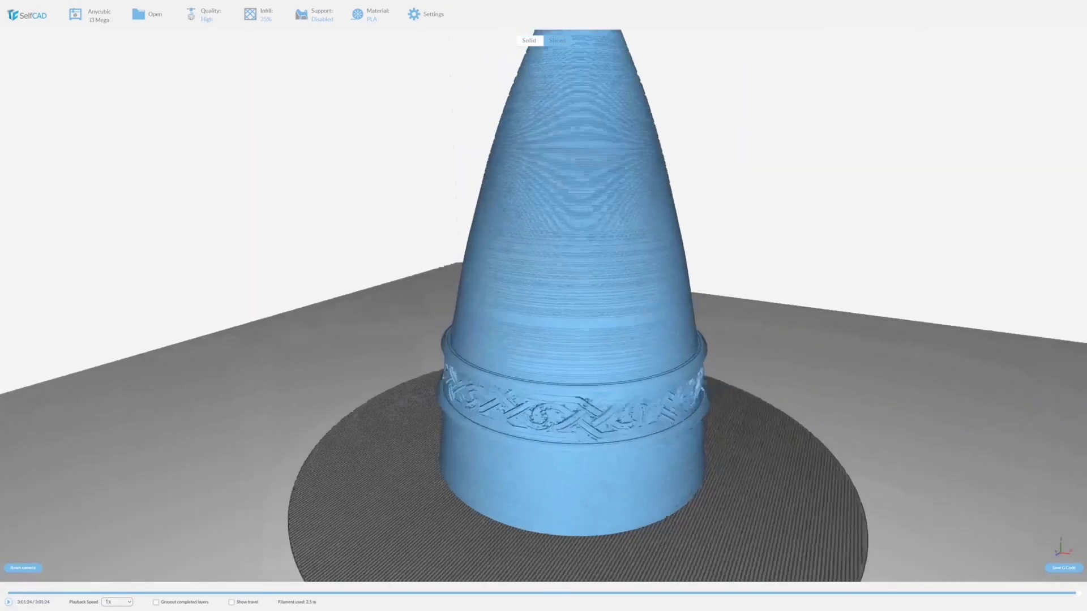
pyautogui.click(538, 46)
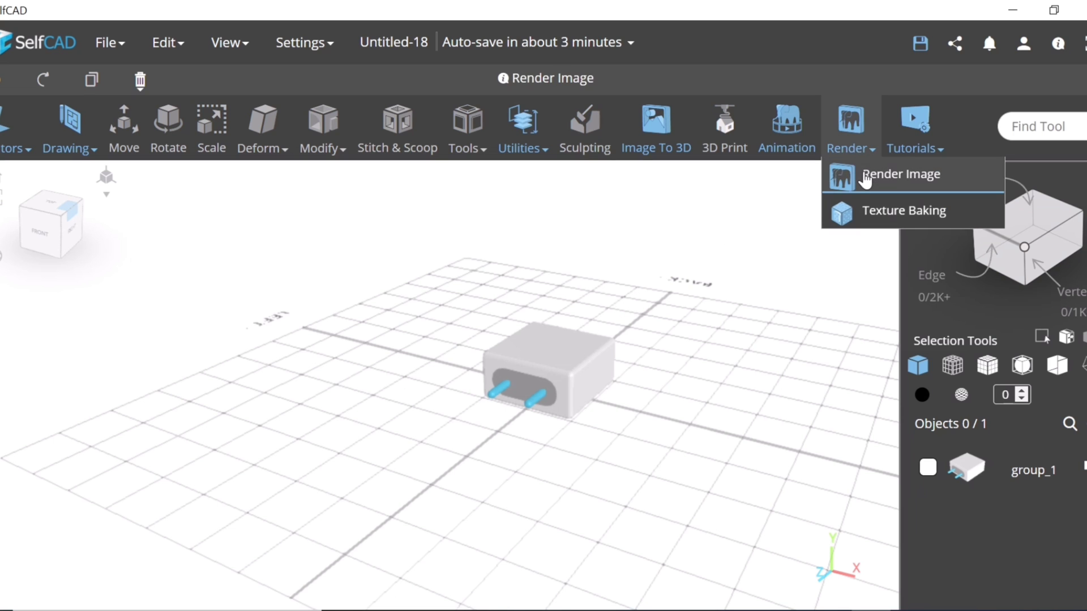
# Render an image of the plug, then browse the Material type list
pyautogui.click(900, 174)
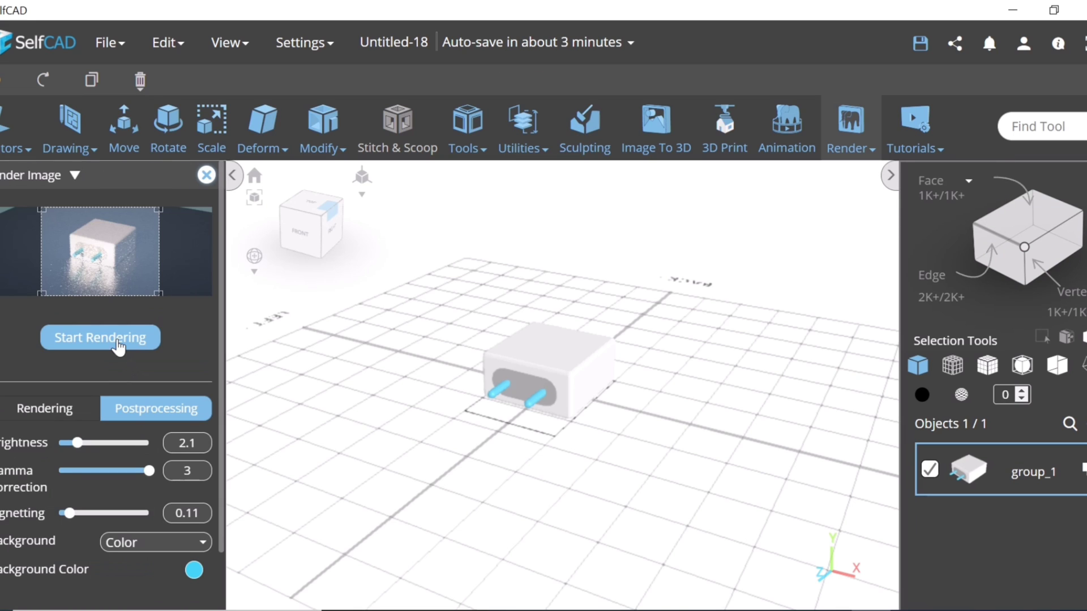
pyautogui.click(119, 337)
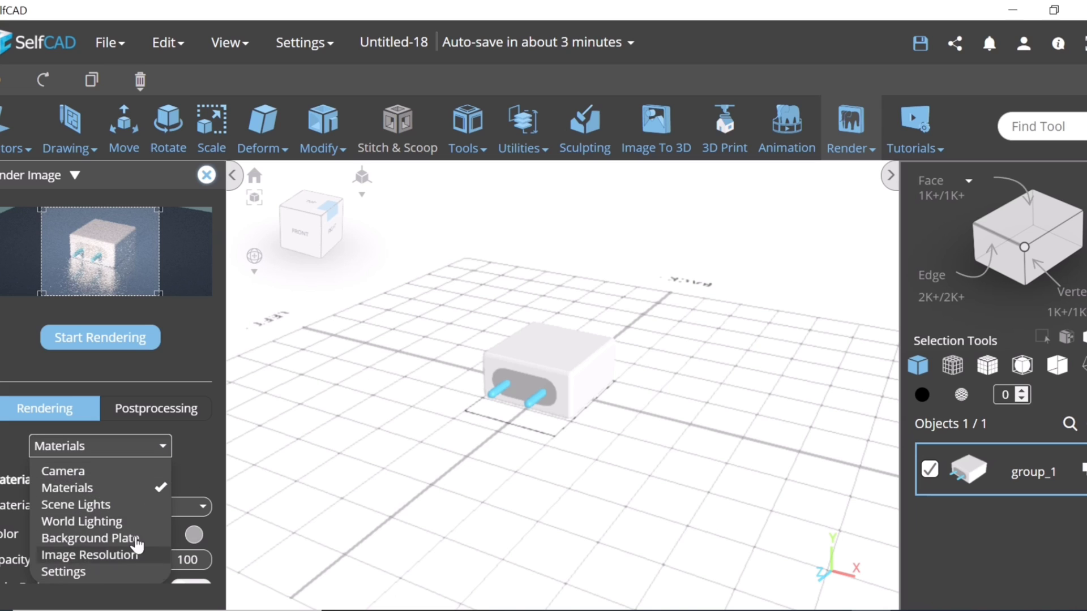
pyautogui.click(77, 487)
pyautogui.click(155, 507)
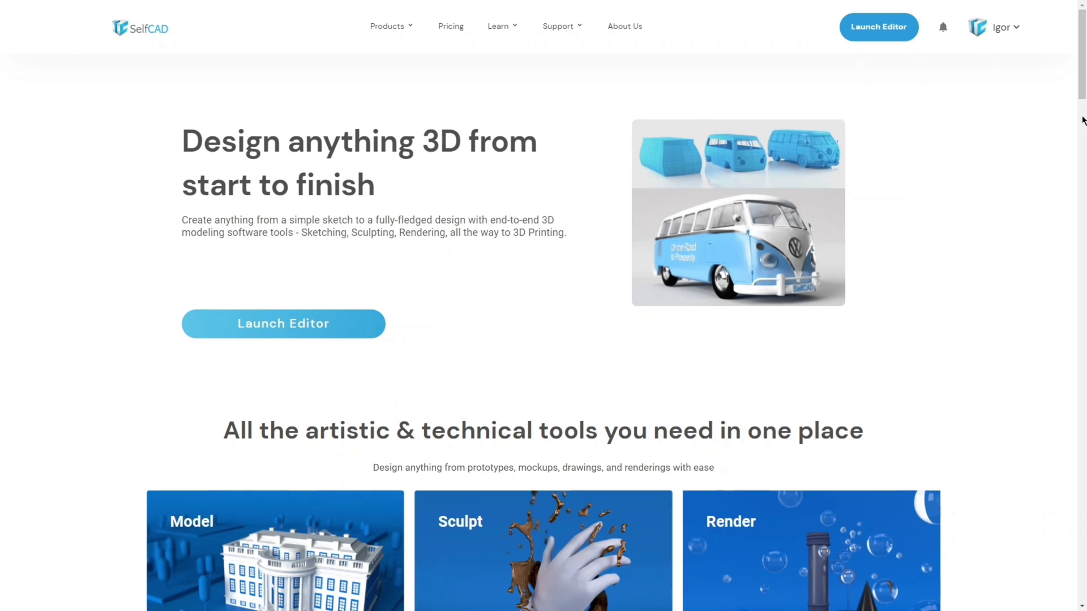
pyautogui.moveTo(1075, 100); pyautogui.dragTo(1080, 218)
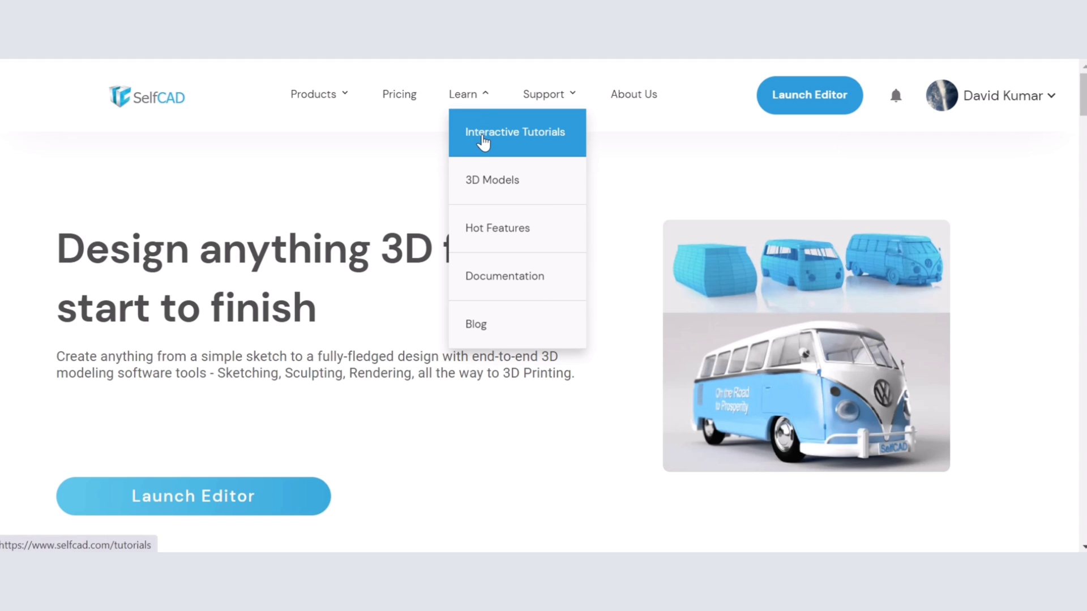
# Search the Interactive Tutorials for 'Football' and start it at step 1 of 15
pyautogui.click(482, 144)
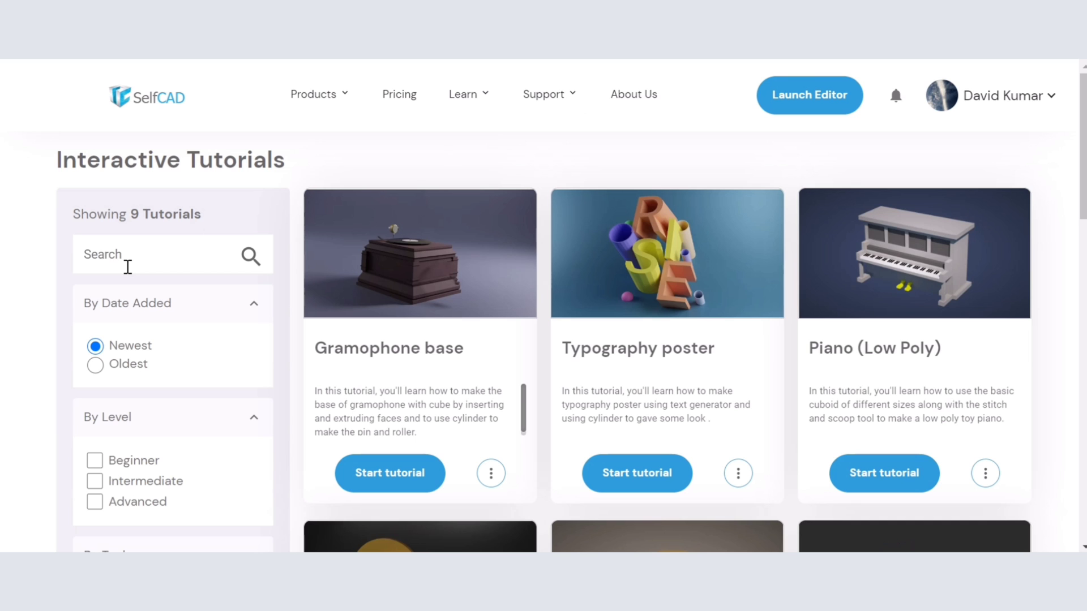
pyautogui.click(128, 267)
pyautogui.write('Football')
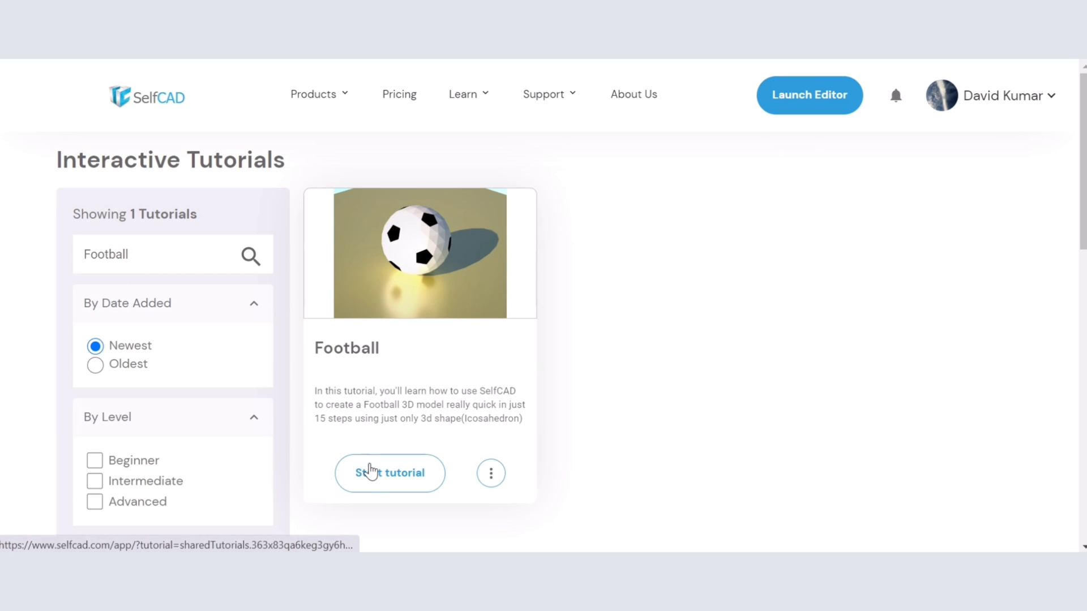
pyautogui.click(374, 476)
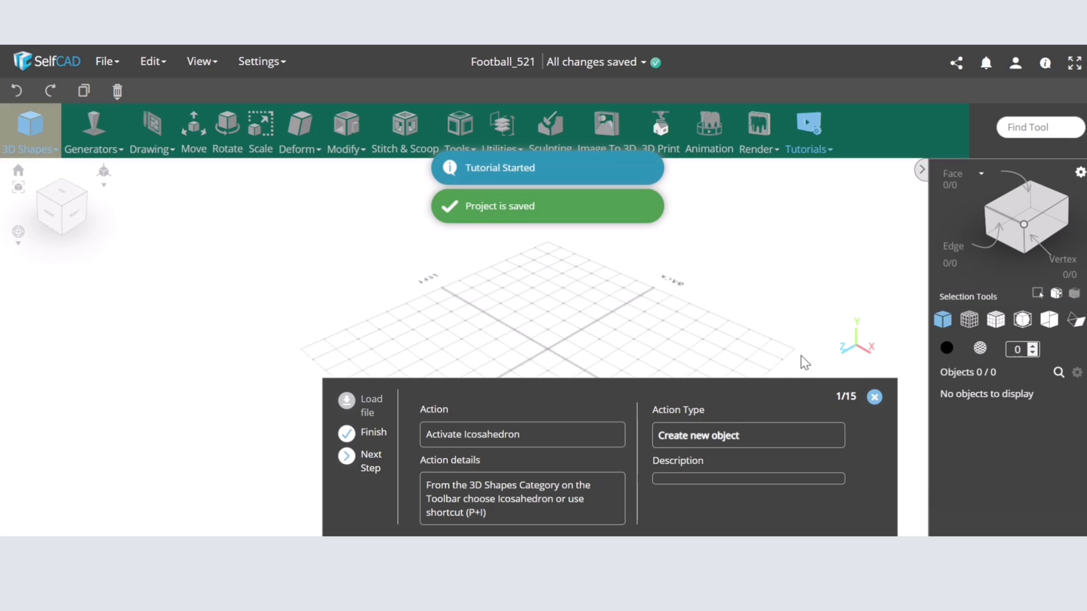
# Add the icosahedron sphere, select all its faces and paint them white
pyautogui.click(69, 289)
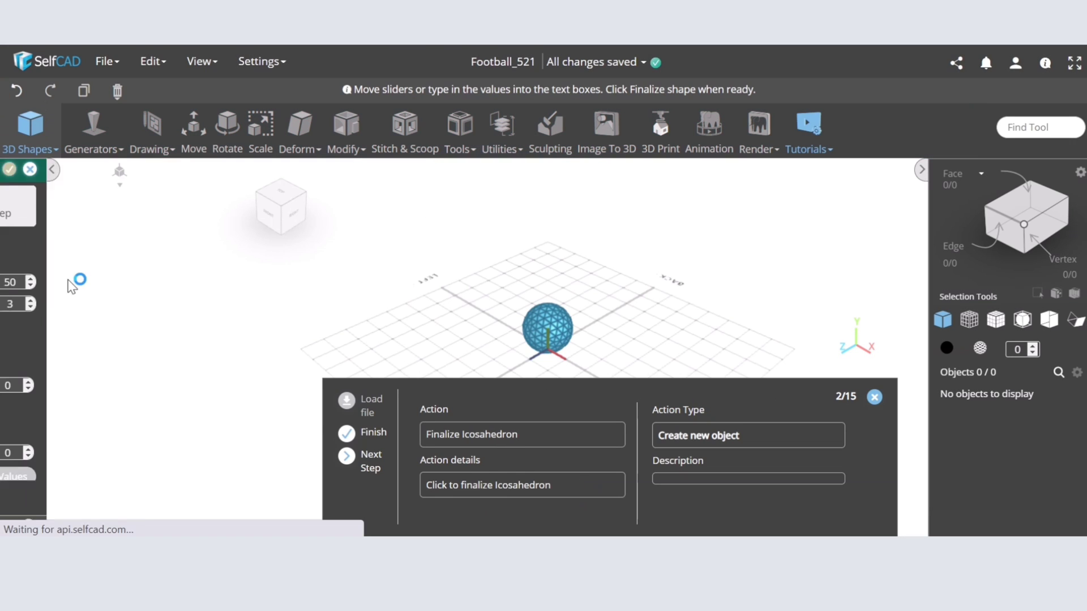
pyautogui.click(174, 176)
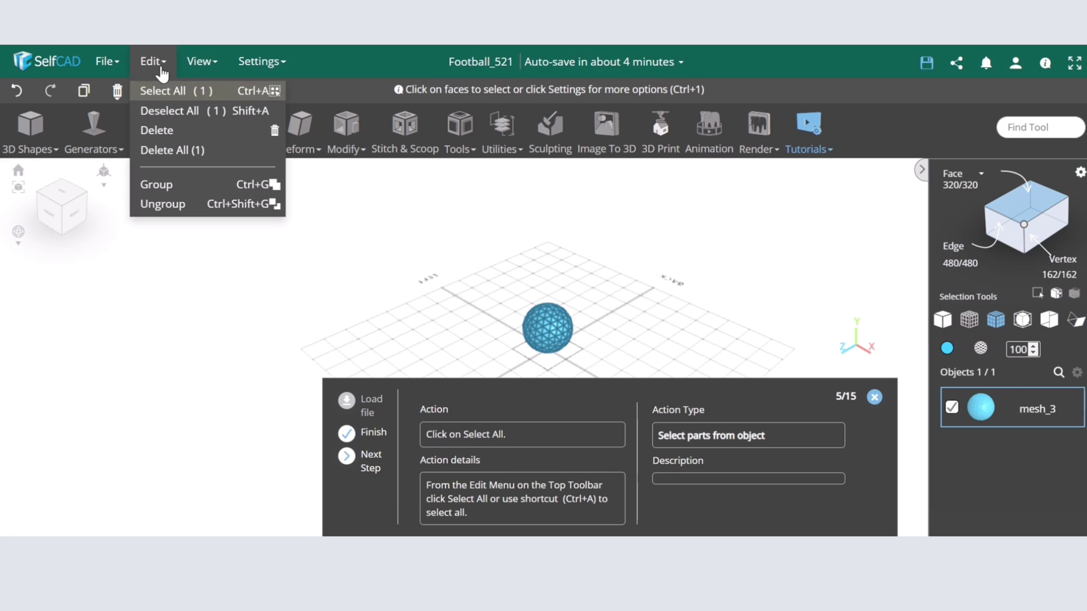
pyautogui.click(153, 91)
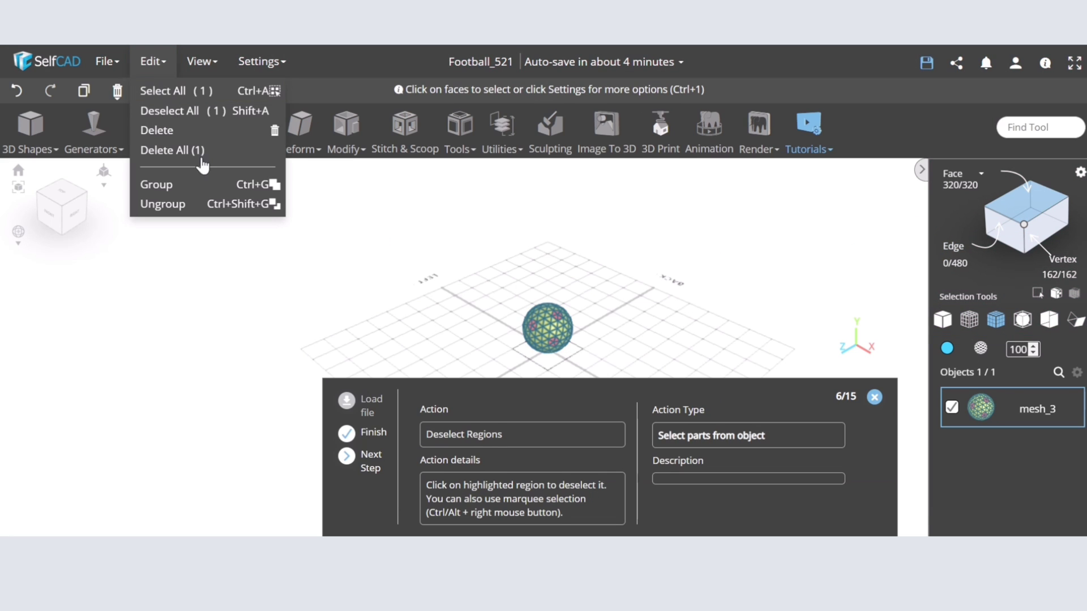
pyautogui.click(378, 463)
pyautogui.click(947, 348)
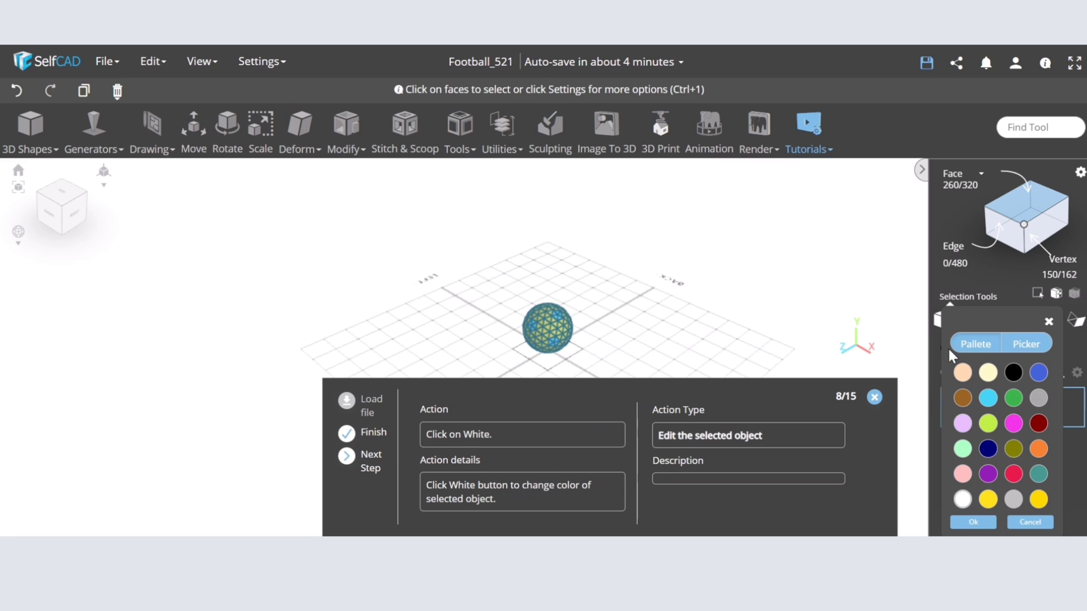
pyautogui.click(962, 499)
pyautogui.click(973, 522)
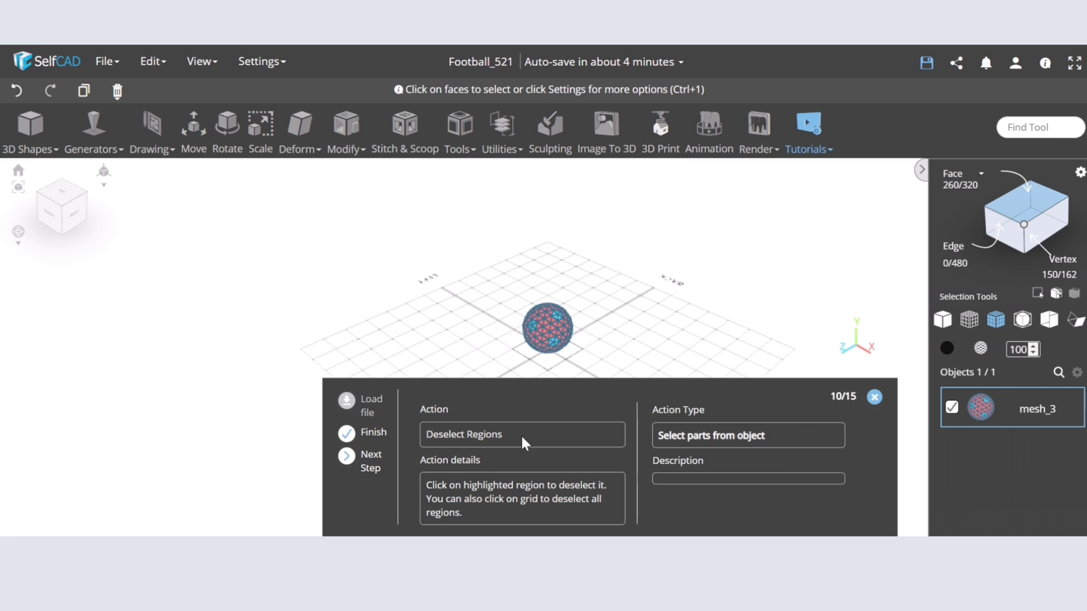
# Select the pentagon regions of the ball and paint them black
pyautogui.click(370, 460)
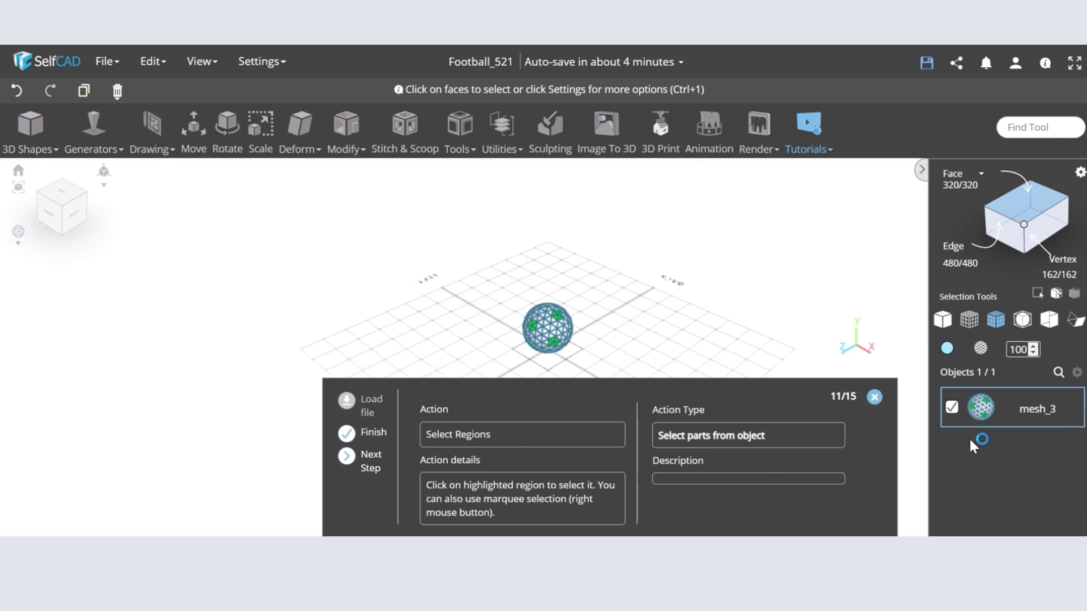
pyautogui.click(370, 461)
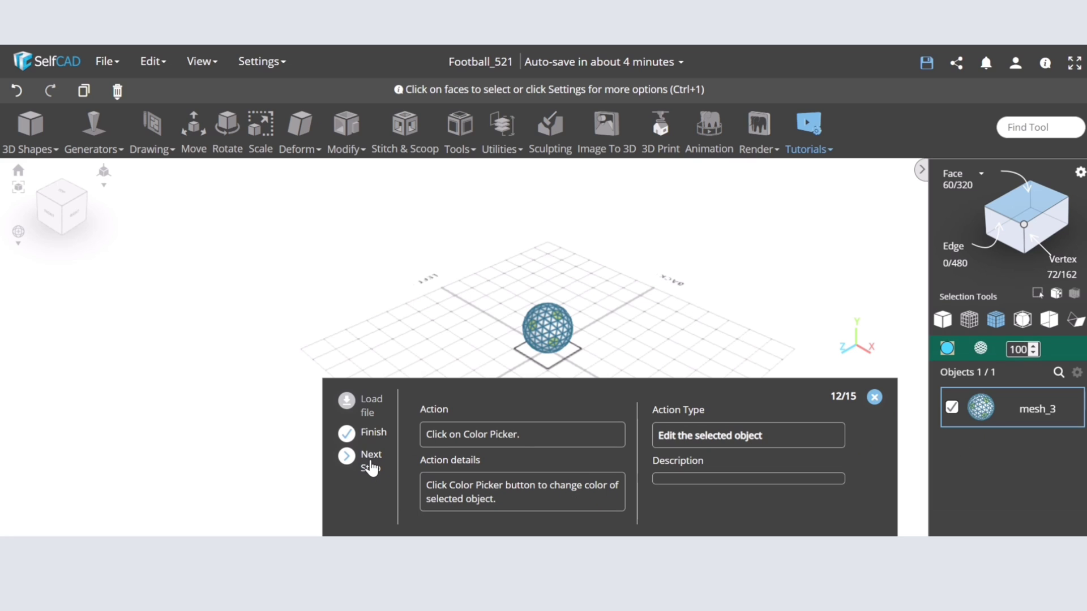
pyautogui.click(946, 348)
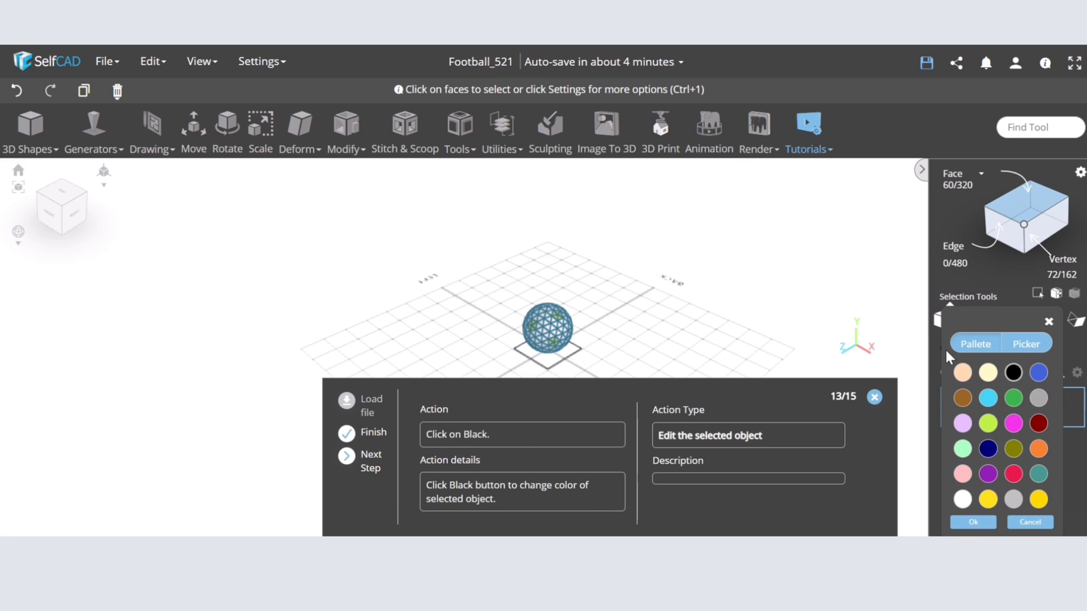
pyautogui.click(1017, 372)
pyautogui.click(971, 522)
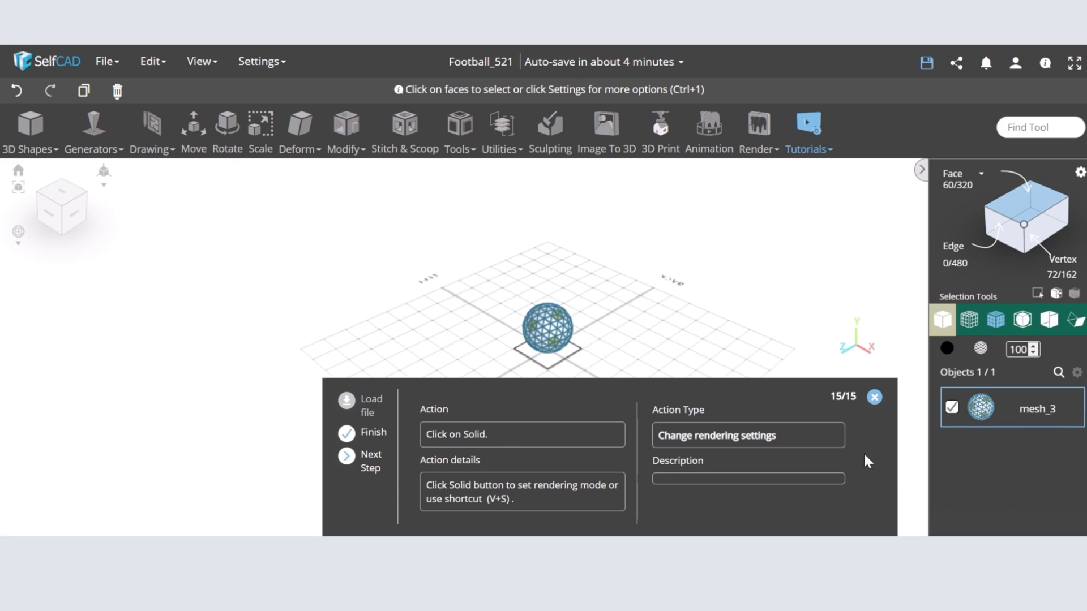
# End the Football tutorial, close its guide and orbit around the finished ball
pyautogui.click(376, 433)
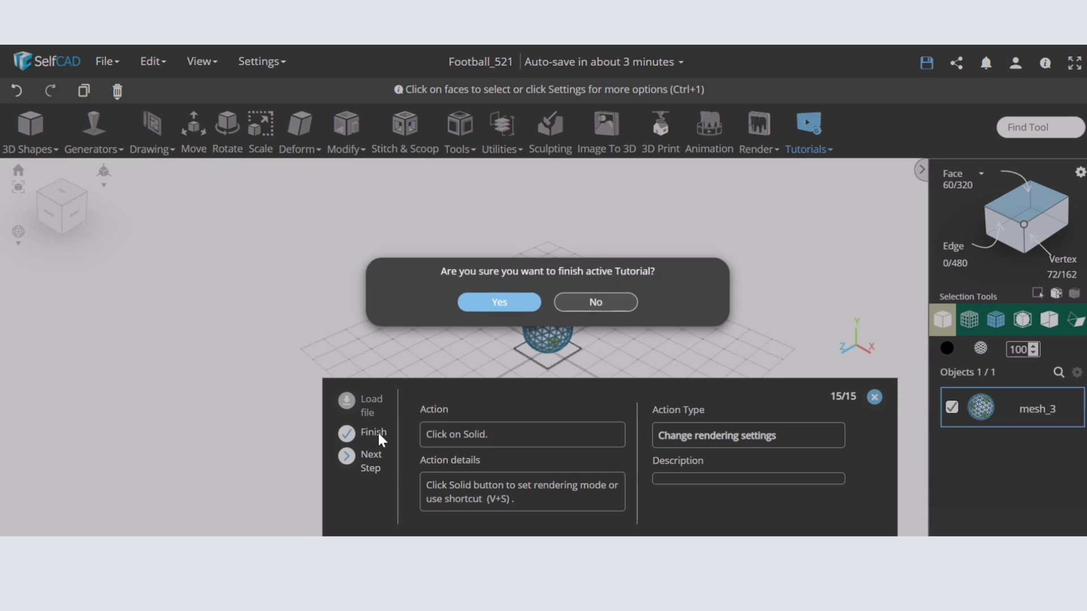
pyautogui.click(490, 306)
pyautogui.click(874, 397)
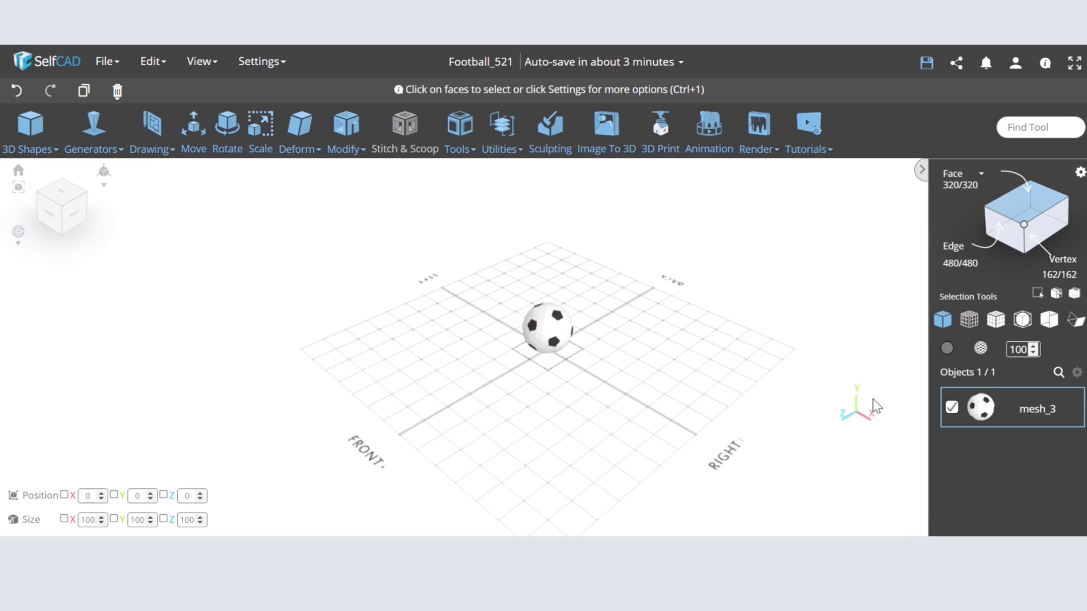
pyautogui.moveTo(875, 396); pyautogui.dragTo(651, 419, button='right')
pyautogui.scroll(3, 476, 295)
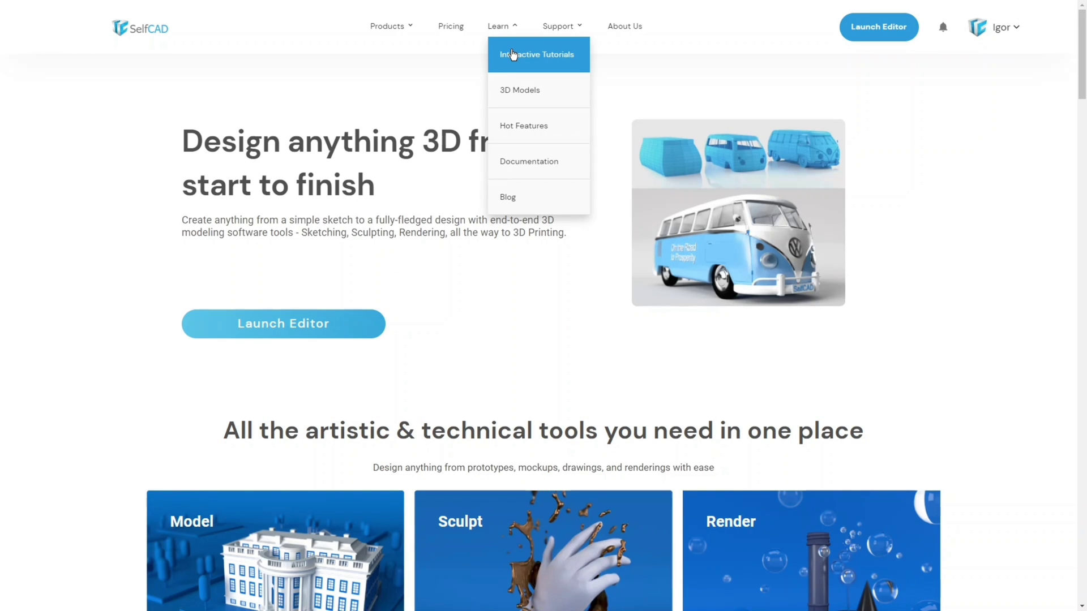
# Open the Interactive Tutorials library and search it for 'brid', leaving two tutorials
pyautogui.click(511, 54)
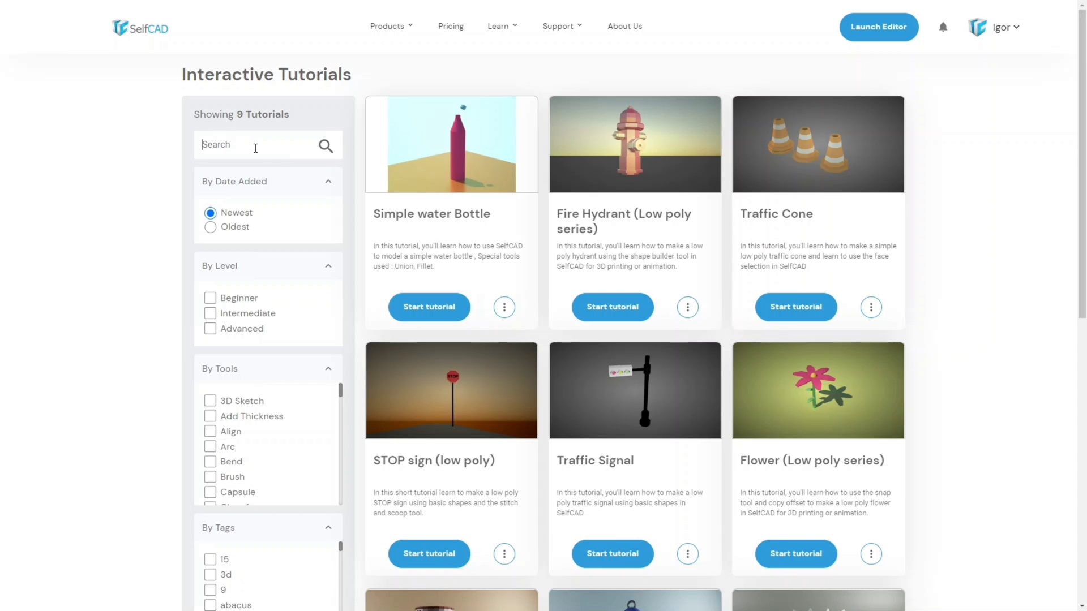
pyautogui.click(257, 148)
pyautogui.write('brid')
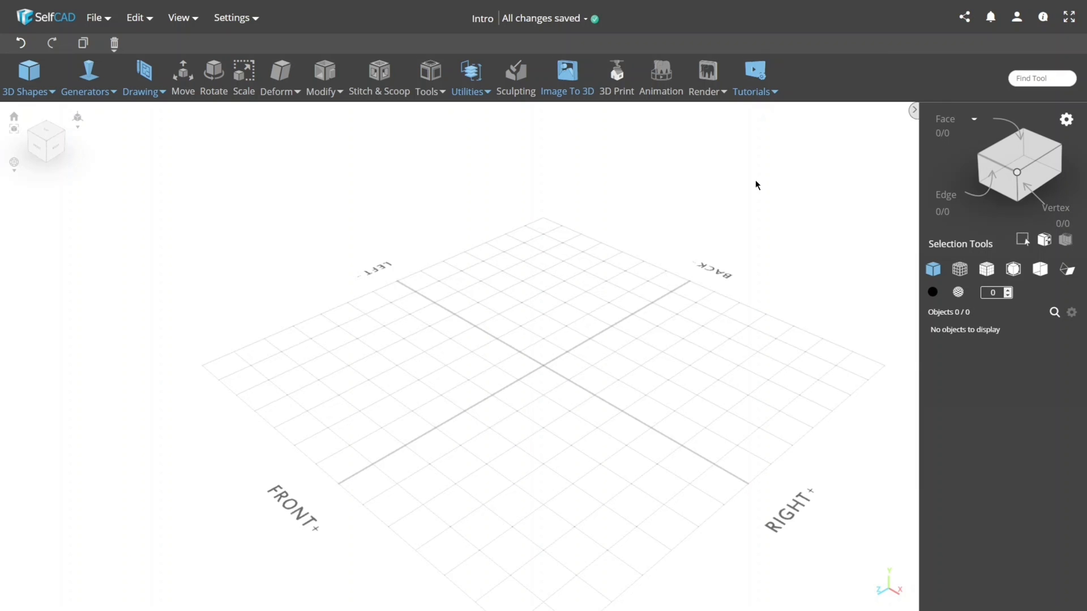
# Start recording a new tutorial and add a thin, upright torus ring
pyautogui.click(757, 93)
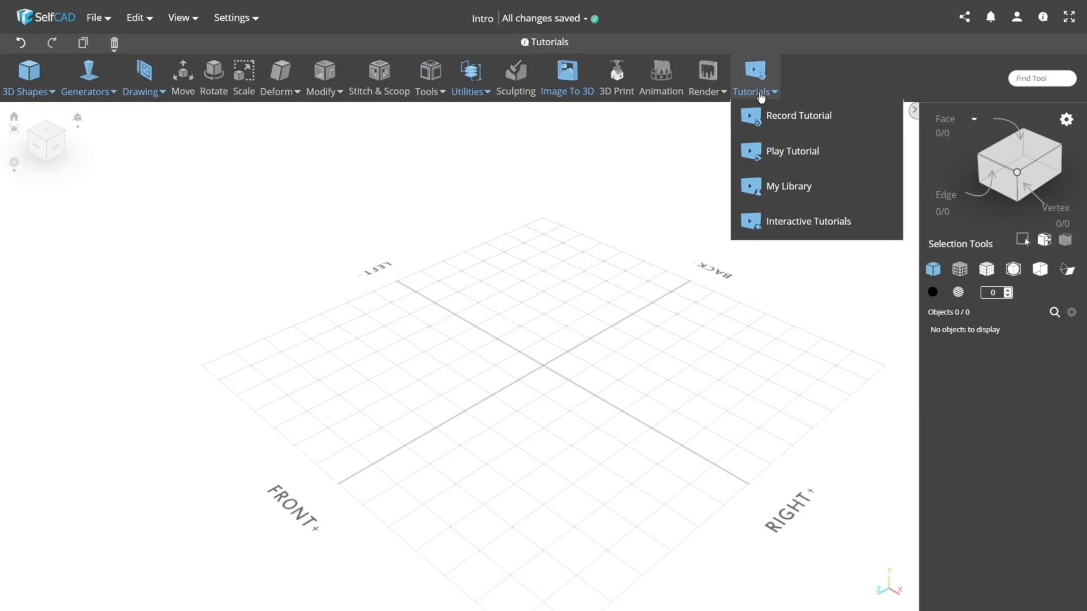
pyautogui.click(773, 113)
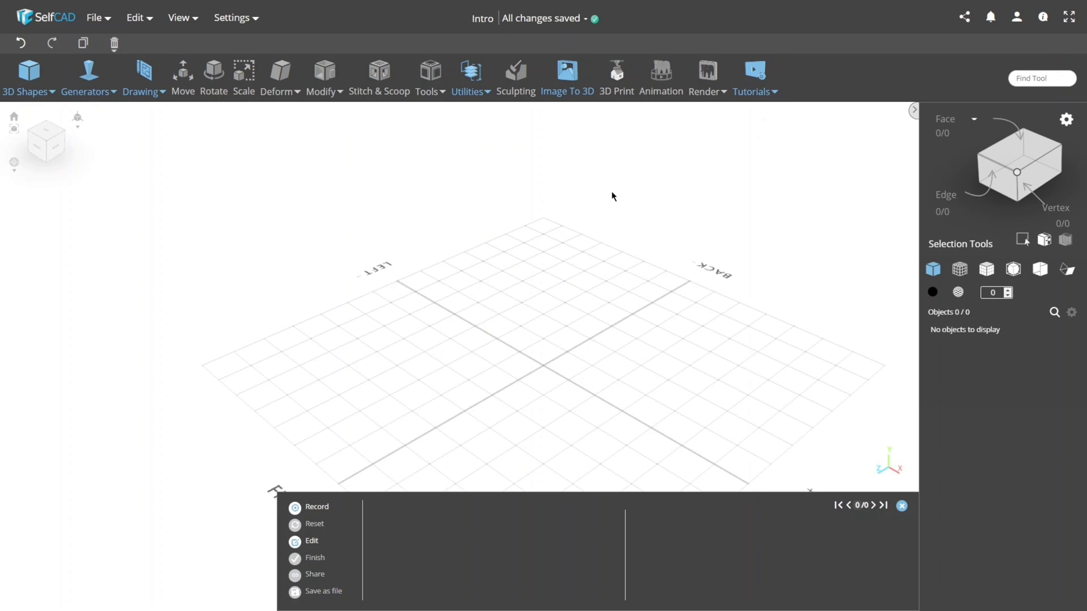
pyautogui.click(29, 77)
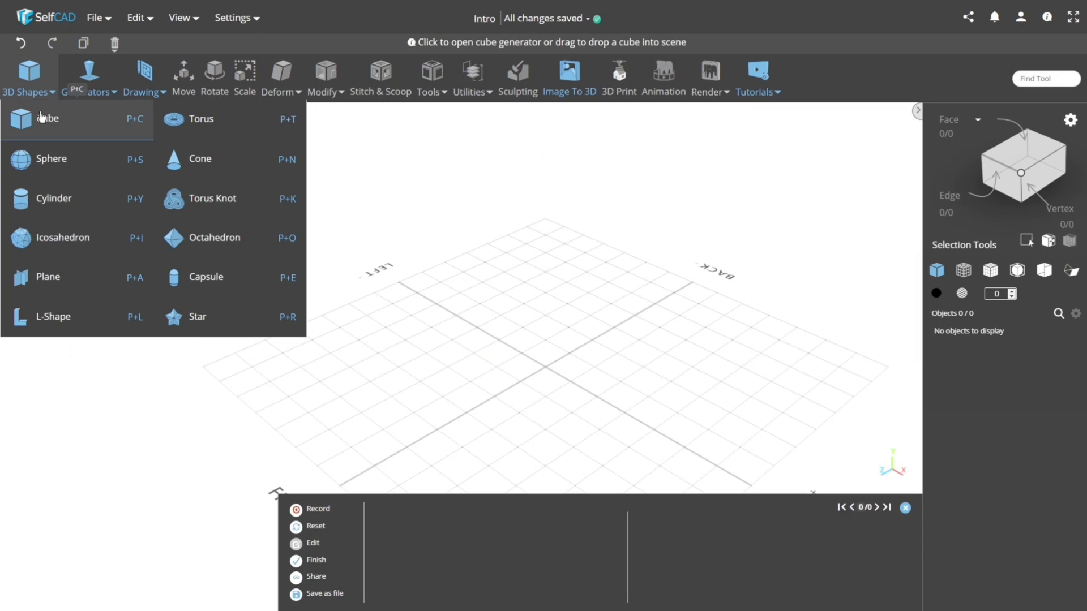
pyautogui.click(204, 127)
pyautogui.click(145, 181)
pyautogui.press('BackSpace')
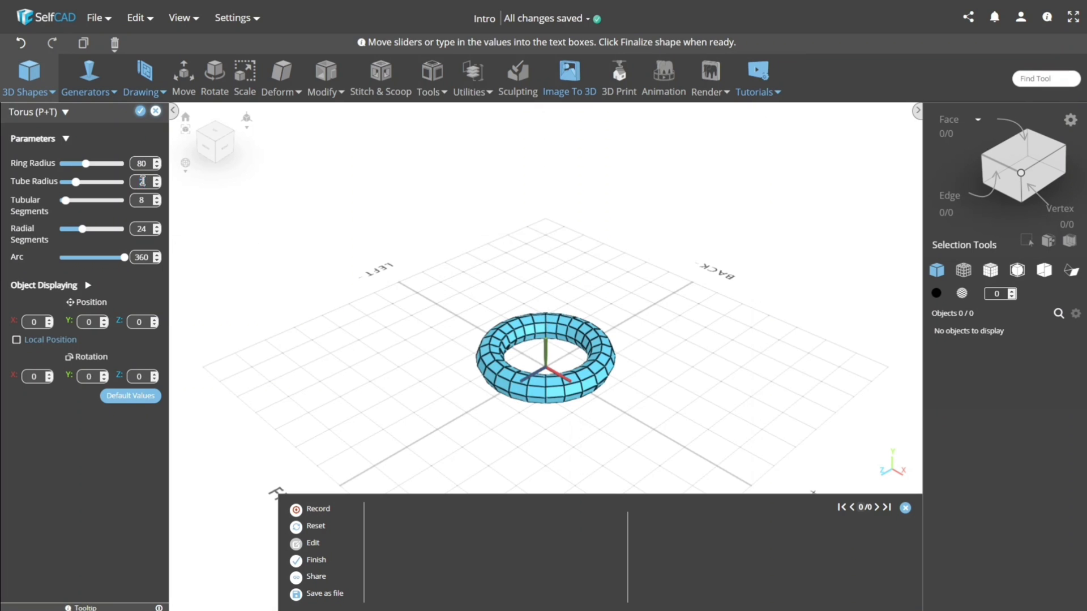
pyautogui.press('Return')
pyautogui.moveTo(509, 255); pyautogui.dragTo(595, 256)
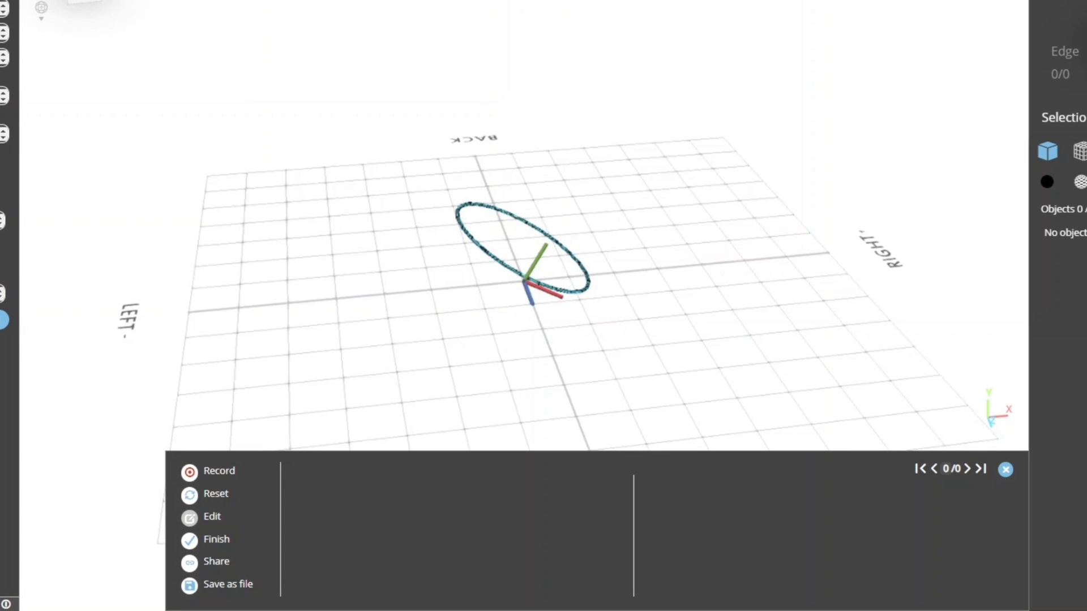
pyautogui.click(141, 111)
# Bend the ring and rotate the copied rings into a lattice sphere
pyautogui.click(281, 92)
pyautogui.click(203, 85)
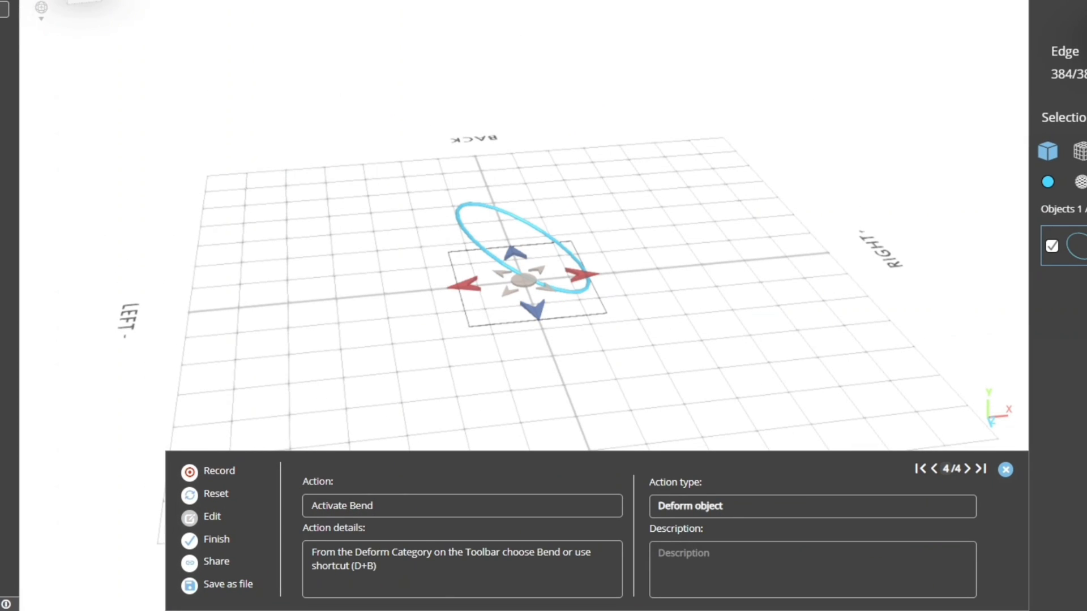
pyautogui.click(5, 11)
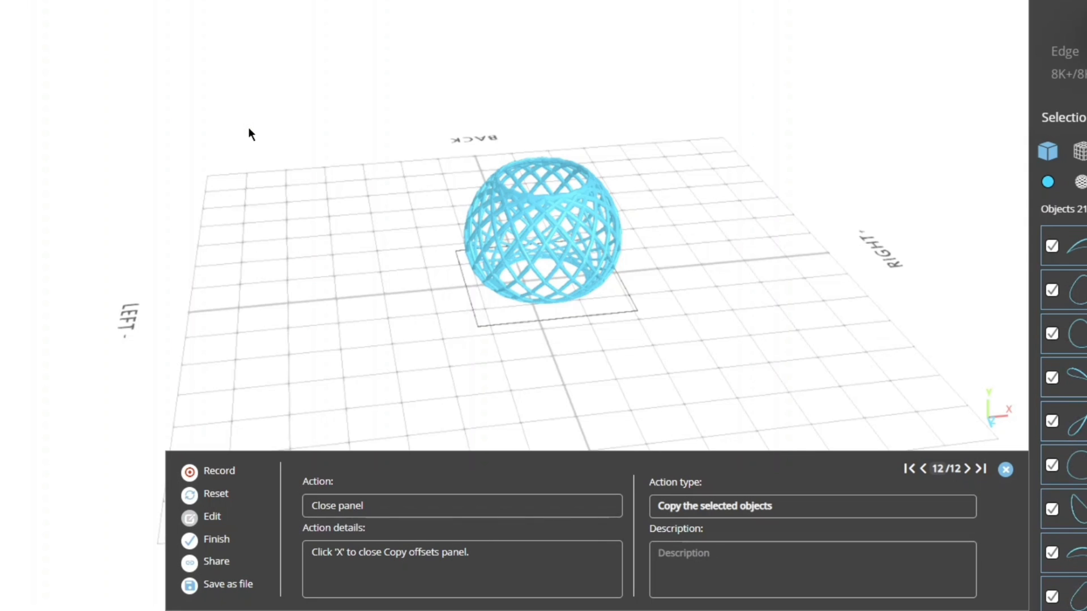
pyautogui.moveTo(248, 133); pyautogui.dragTo(503, 181, button='middle')
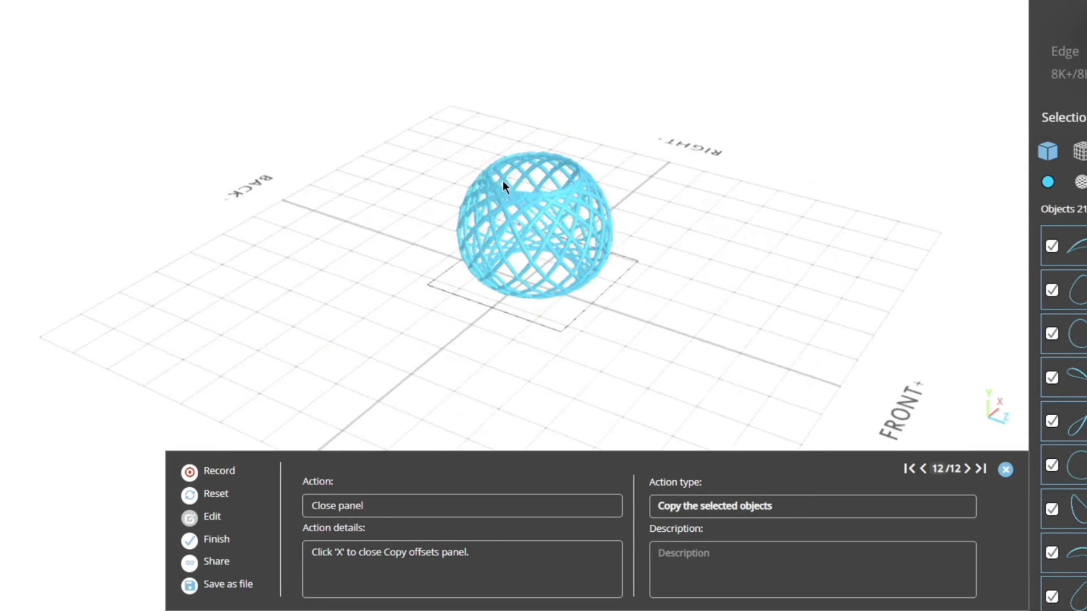
pyautogui.press('r')
pyautogui.press('Escape')
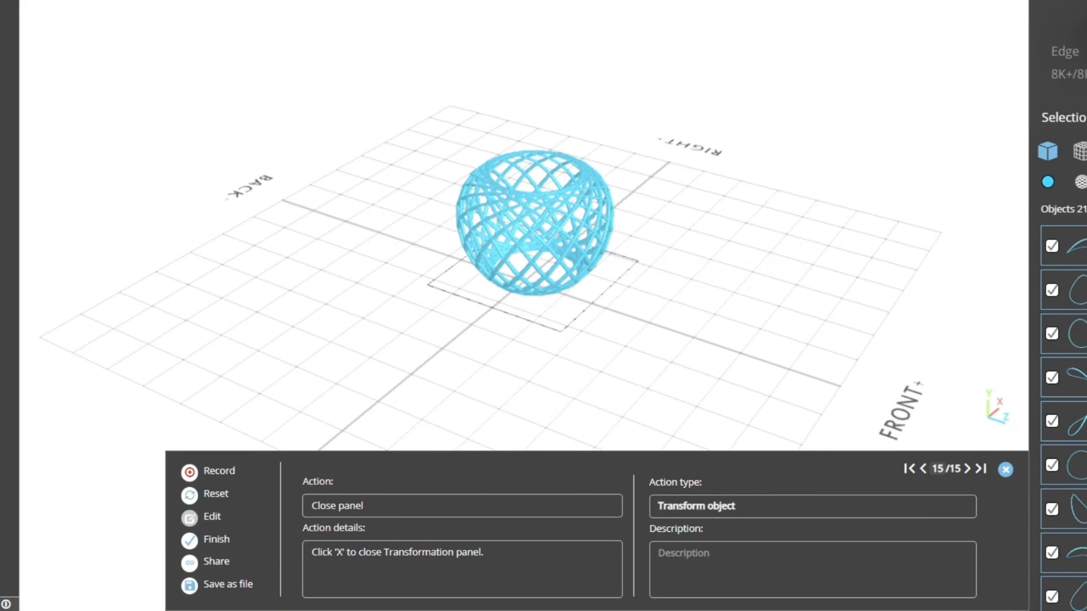
# Inspect the lattice and base disc, then finish the recording and bring up its sharing form
pyautogui.moveTo(255, 51); pyautogui.dragTo(376, 49, button='middle')
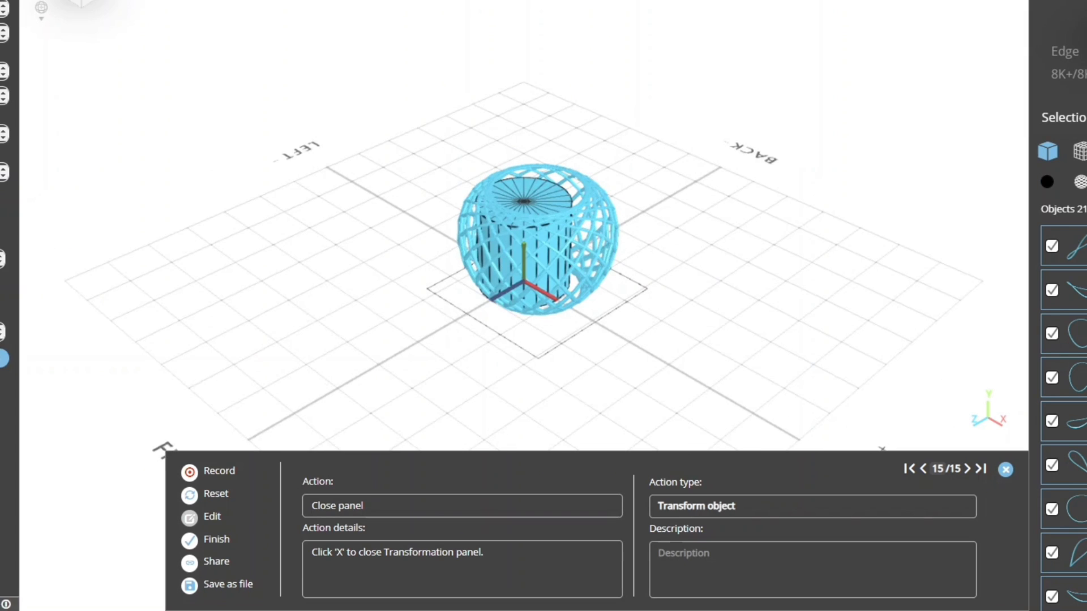
pyautogui.moveTo(301, 194); pyautogui.dragTo(403, 218, button='middle')
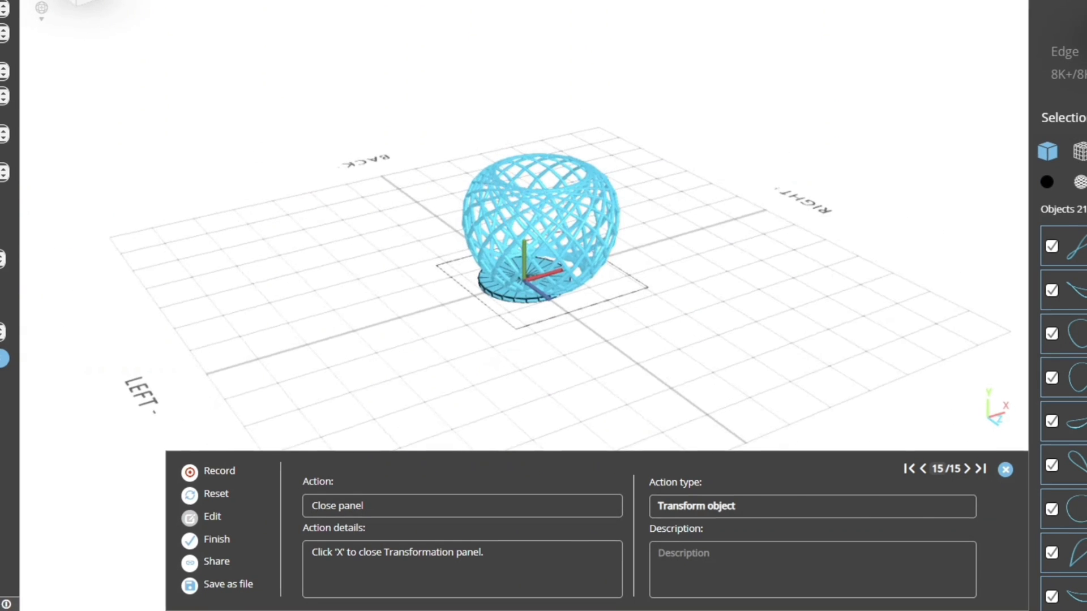
pyautogui.moveTo(329, 280); pyautogui.dragTo(364, 272, button='middle')
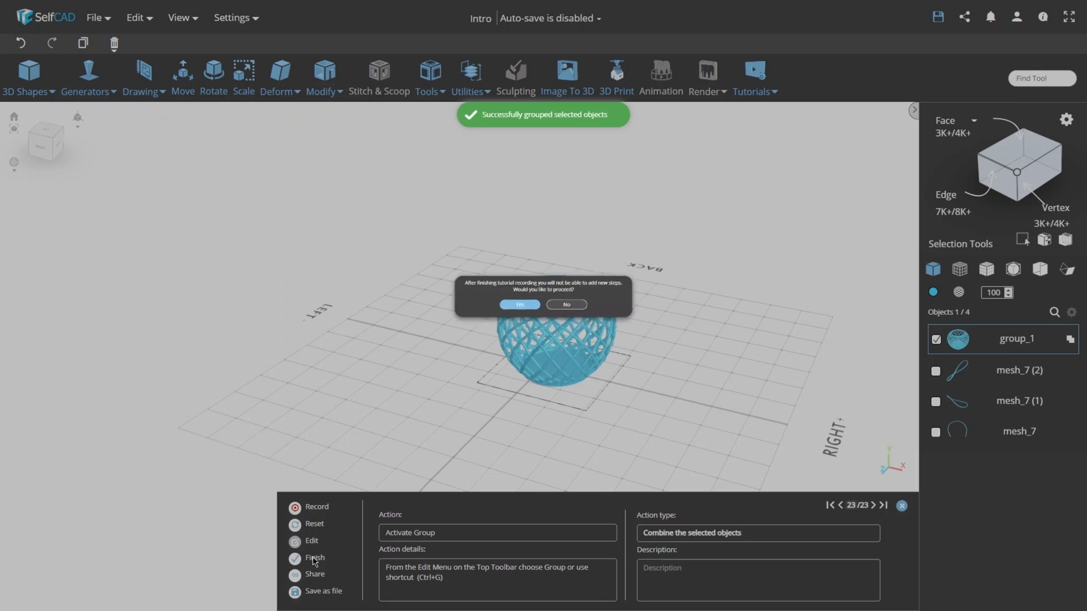
pyautogui.press('Return')
pyautogui.click(315, 575)
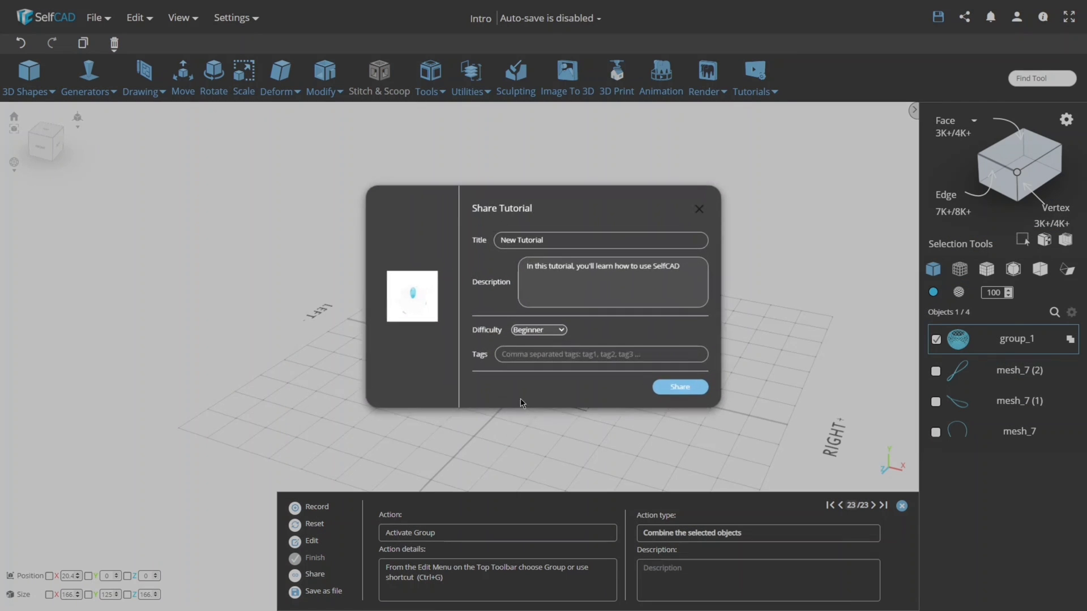
# Share the recorded 'New Tutorial', then request its publishing from My Tutorials and confirm
pyautogui.click(670, 387)
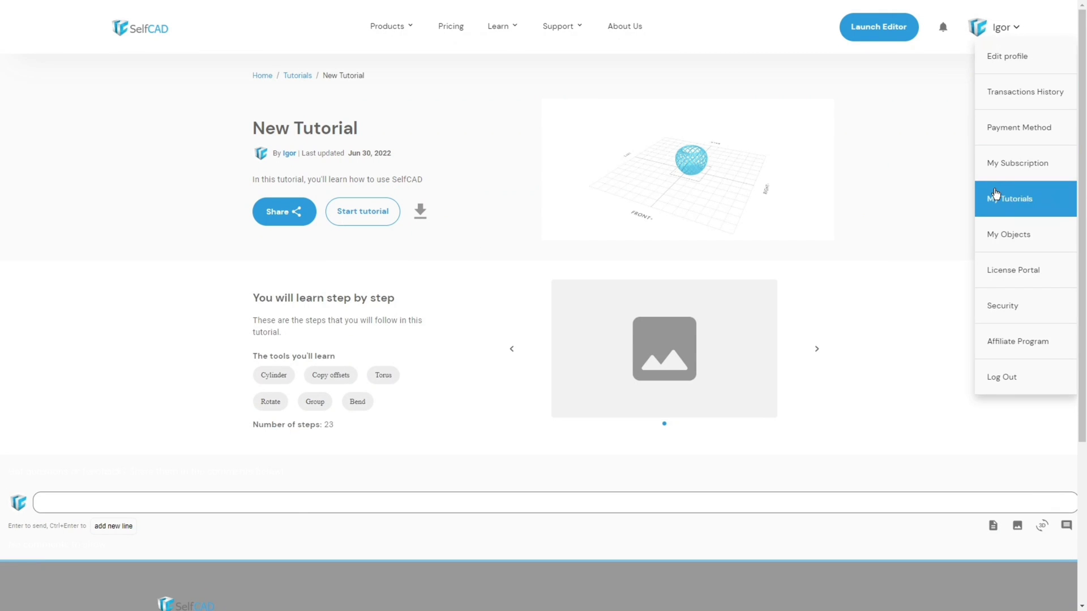
pyautogui.click(995, 194)
pyautogui.scroll(-1, 420, 337)
pyautogui.click(421, 335)
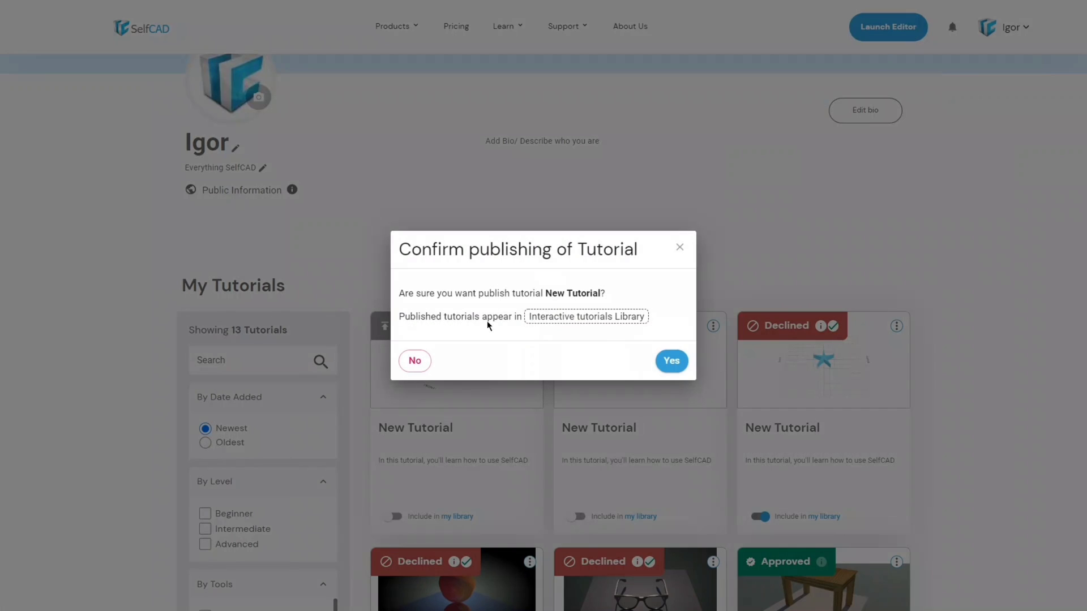
pyautogui.click(670, 360)
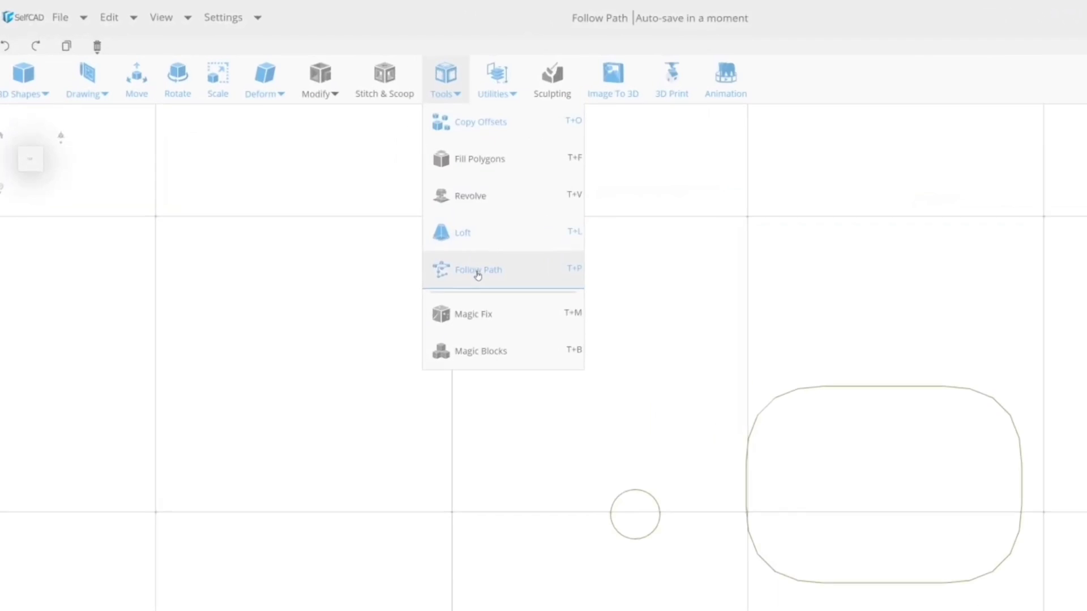